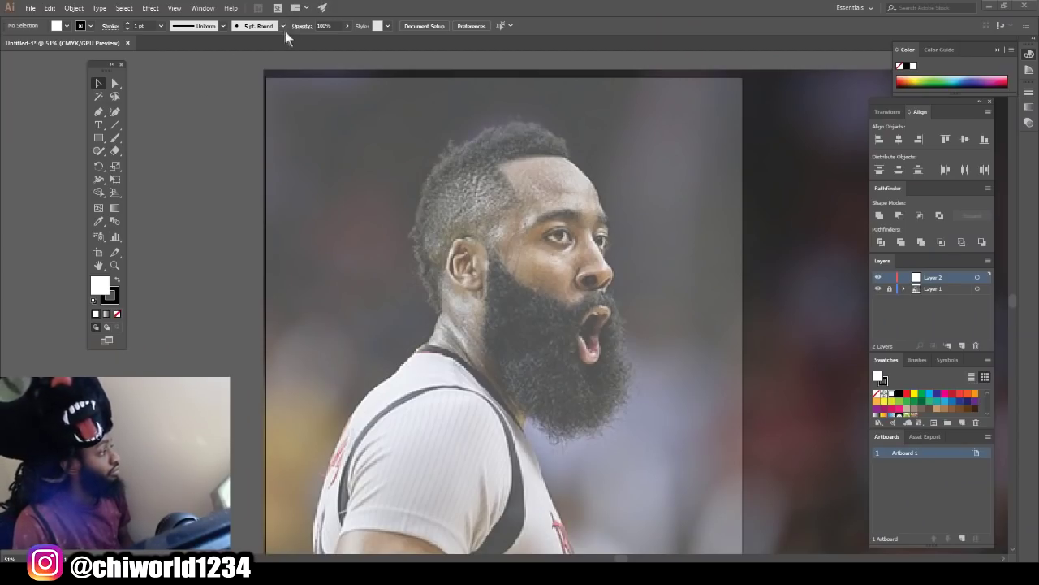
Step: Create a new calligraphic brush and make its size respond to Pressure
{"action": "left_click", "coordinate": [283, 26]}
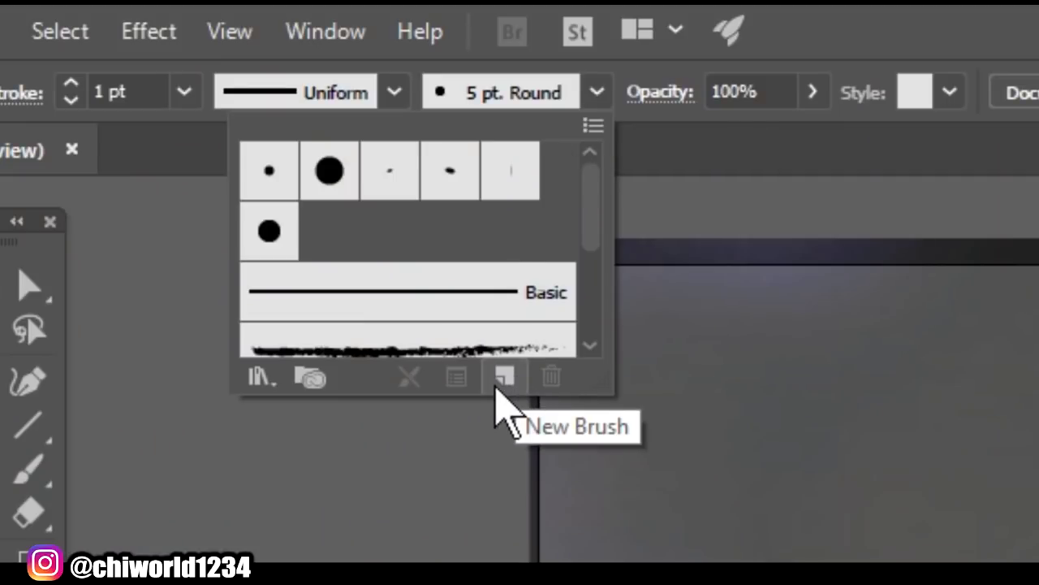
{"action": "left_click", "coordinate": [497, 388]}
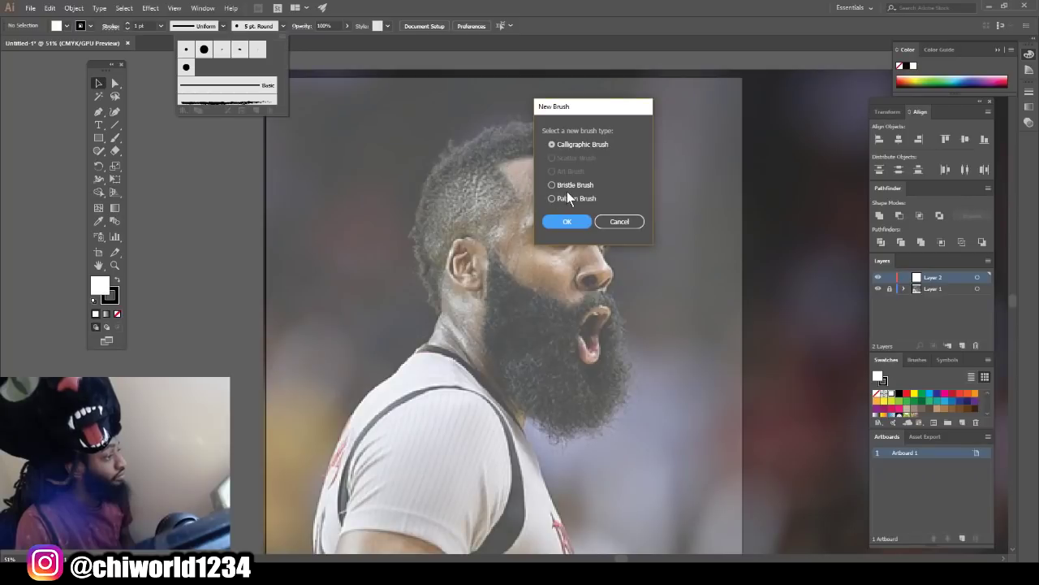
{"action": "left_click", "coordinate": [566, 222]}
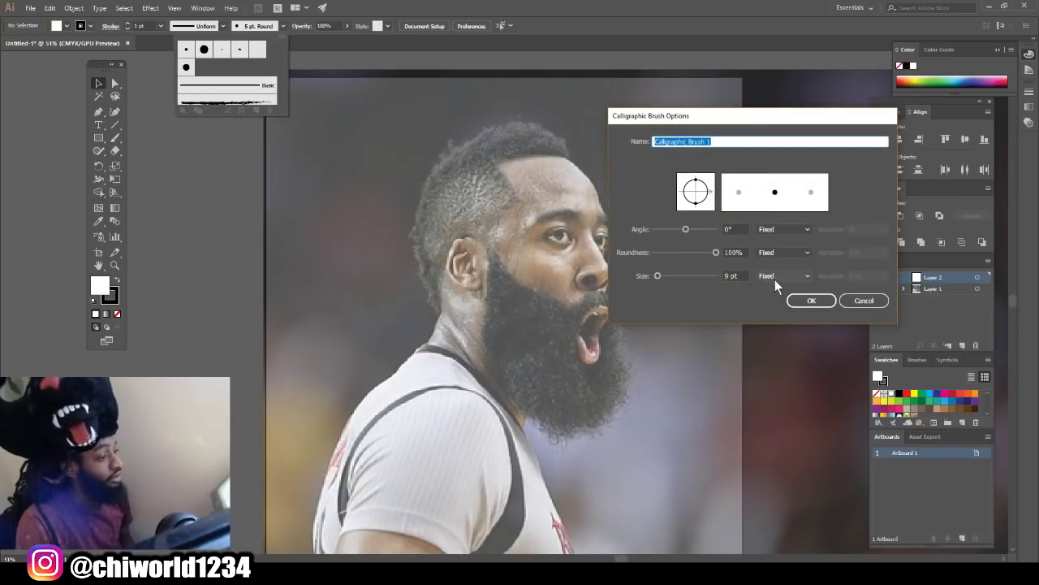
{"action": "left_click", "coordinate": [775, 277]}
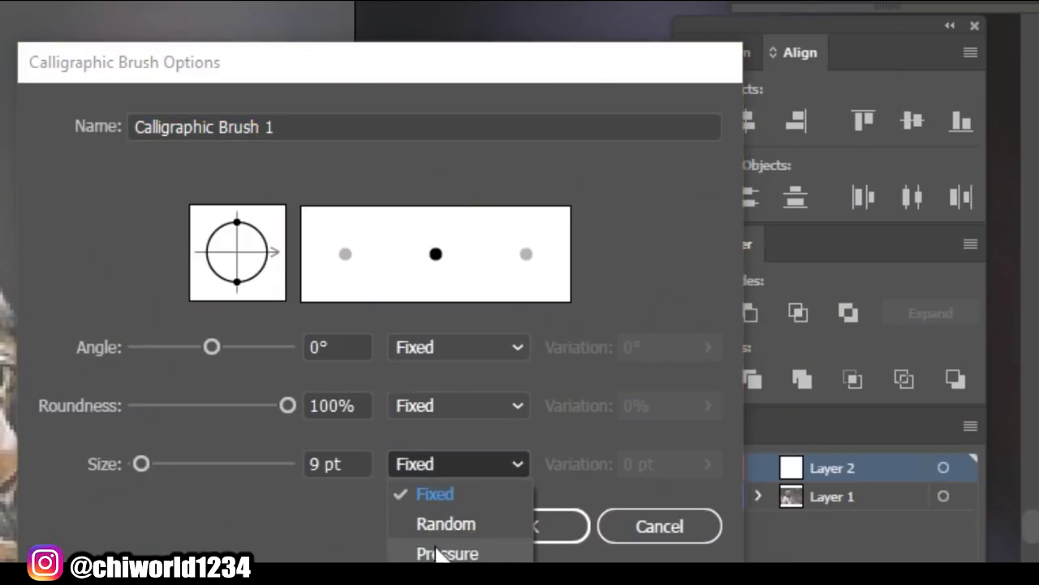
{"action": "left_click", "coordinate": [447, 553]}
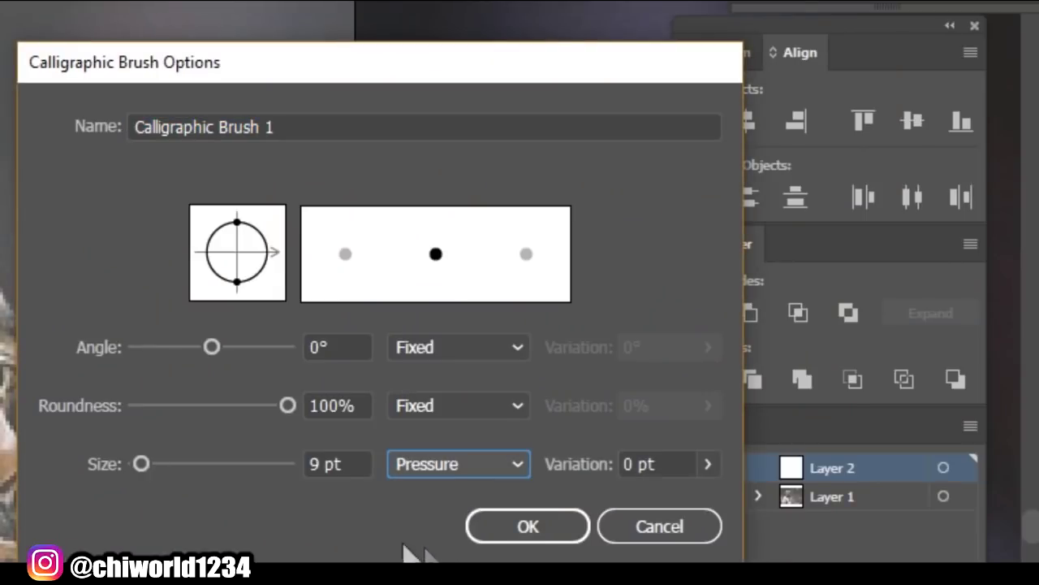
Step: Finish the calligraphic brush with a size of 3 pt and activate the Paintbrush tool
{"action": "mouse_move", "coordinate": [141, 465]}
{"action": "left_mouse_down"}
{"action": "mouse_move", "coordinate": [151, 464]}
{"action": "mouse_move", "coordinate": [138, 464]}
{"action": "left_mouse_up"}
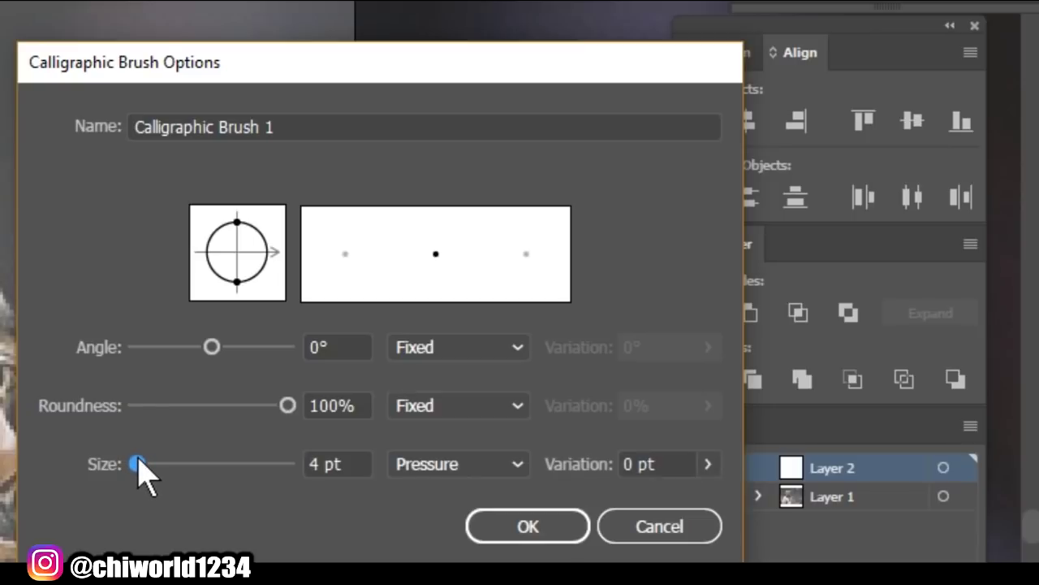
{"action": "left_click", "coordinate": [333, 464]}
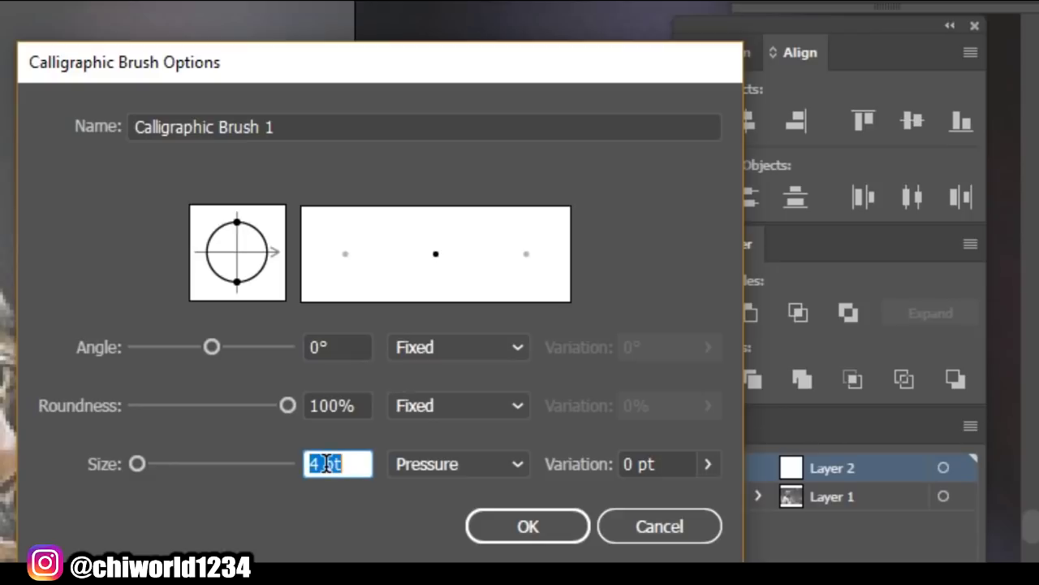
{"action": "type", "text": "3"}
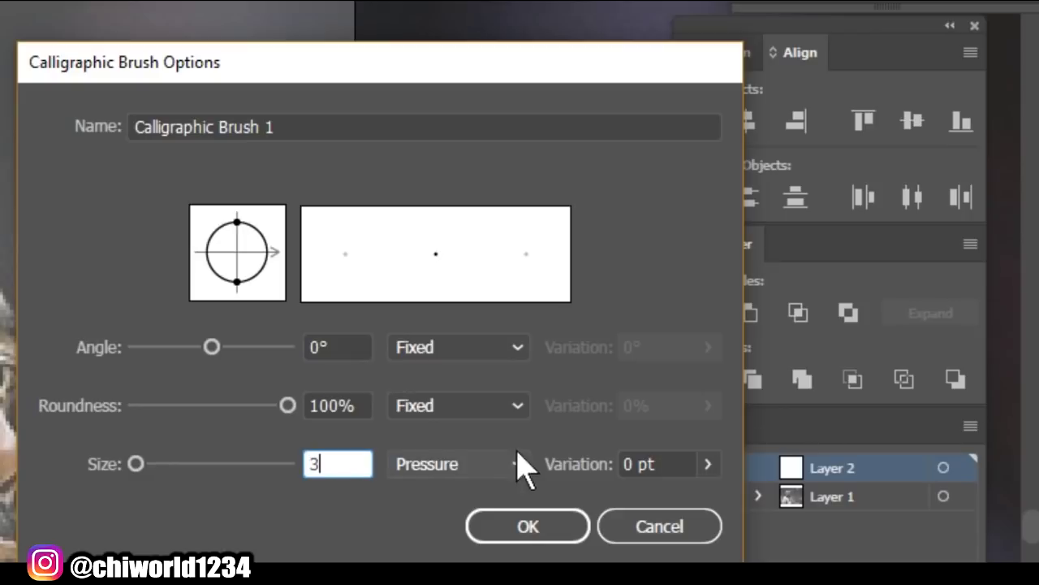
{"action": "left_click", "coordinate": [634, 461]}
{"action": "left_click", "coordinate": [550, 530]}
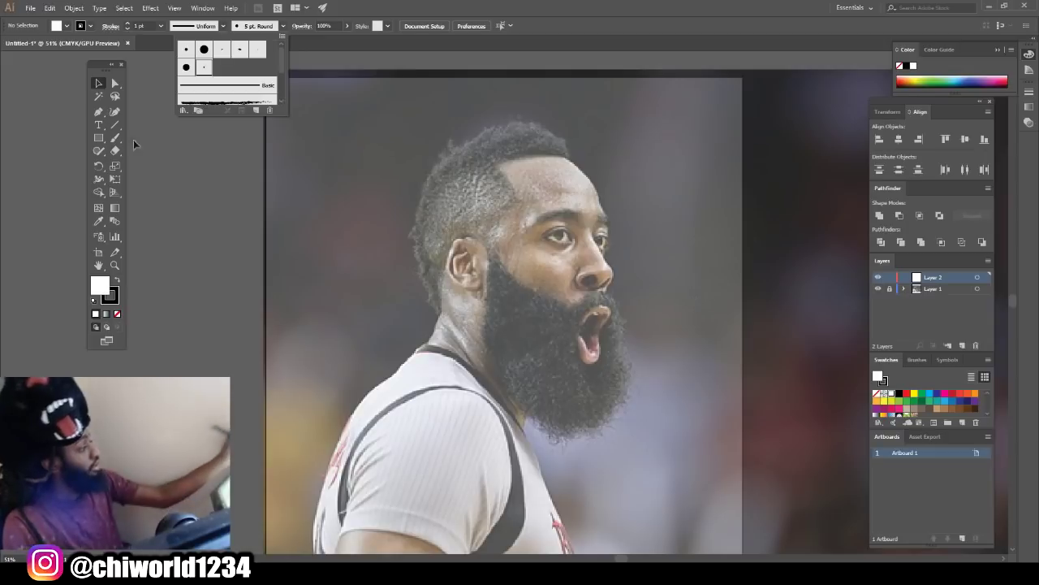
{"action": "left_click", "coordinate": [115, 138]}
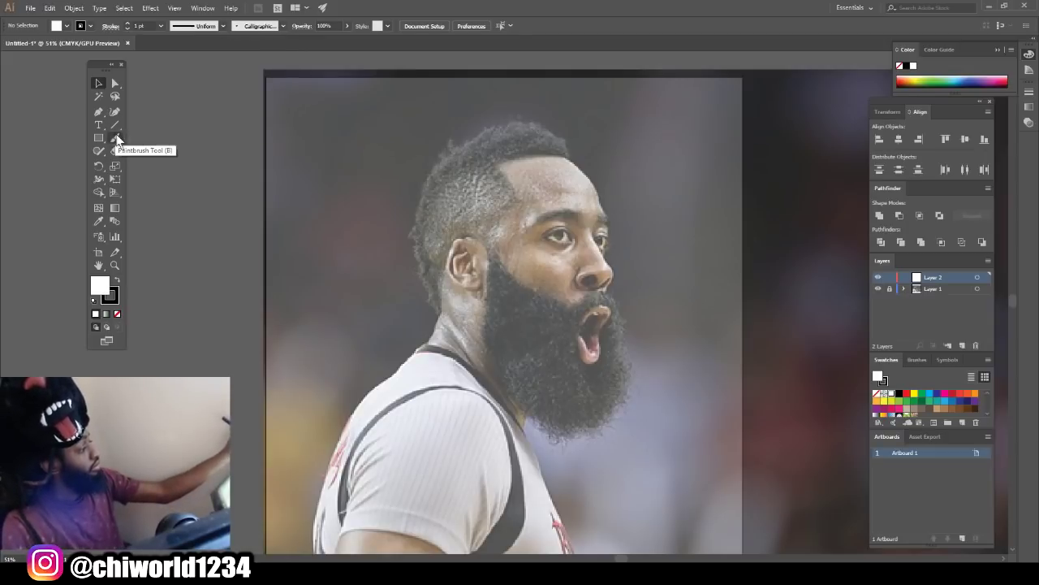
{"action": "left_click", "coordinate": [115, 137]}
Step: Try the new brush with several test strokes beside the portrait and undo them all
{"action": "mouse_move", "coordinate": [199, 124]}
{"action": "left_mouse_down"}
{"action": "mouse_move", "coordinate": [201, 160]}
{"action": "mouse_move", "coordinate": [179, 210]}
{"action": "left_mouse_up"}
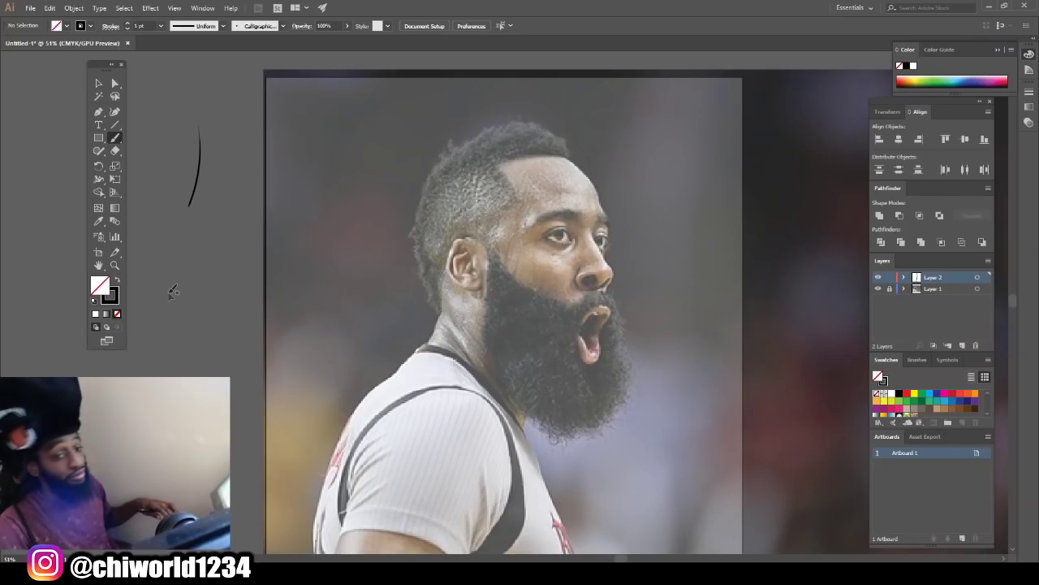
{"action": "key", "text": "ctrl+z"}
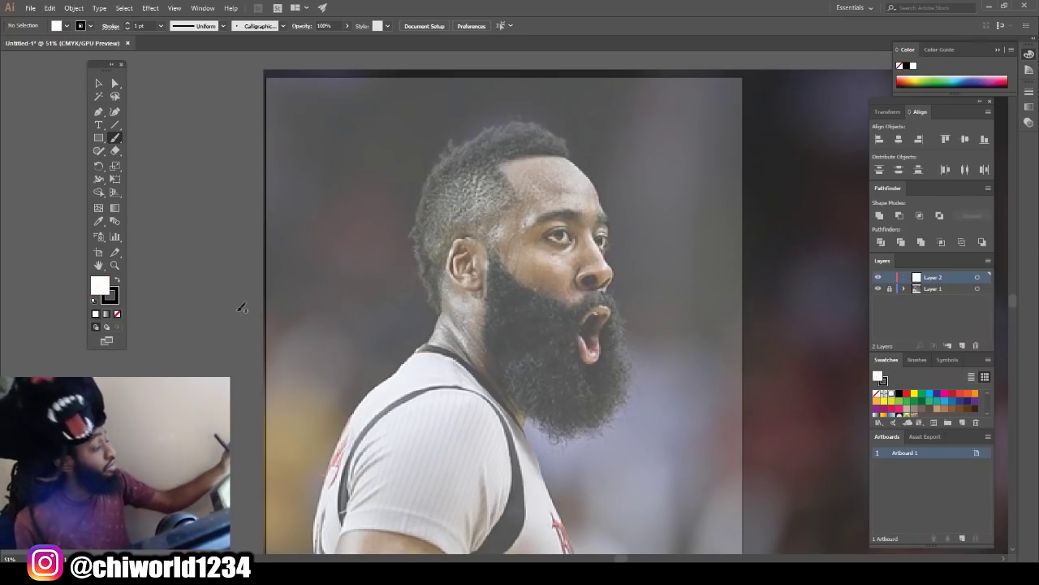
{"action": "left_click_drag", "start_coordinate": [230, 307], "coordinate": [233, 213]}
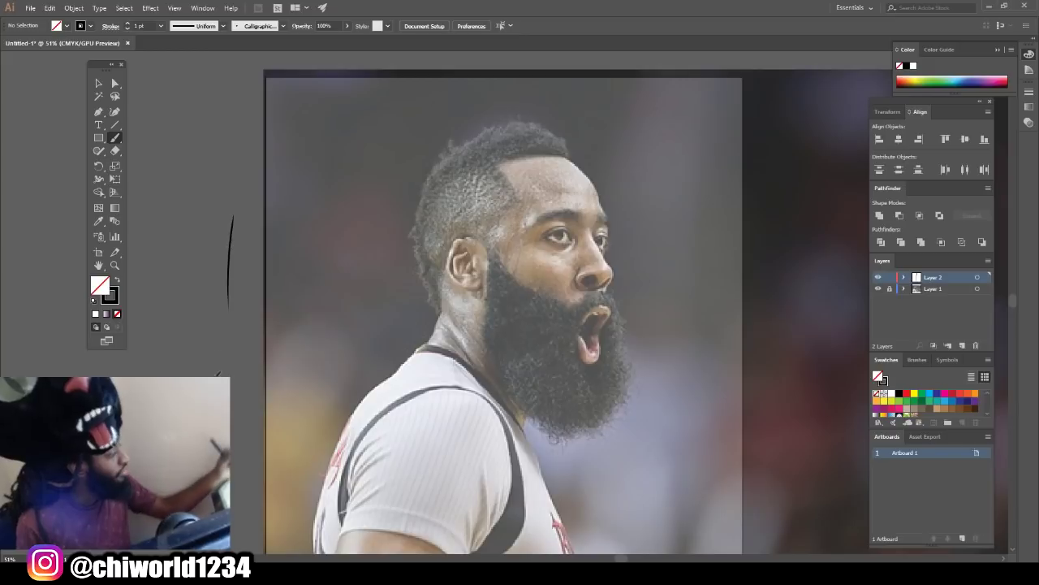
{"action": "left_click_drag", "start_coordinate": [221, 375], "coordinate": [239, 325]}
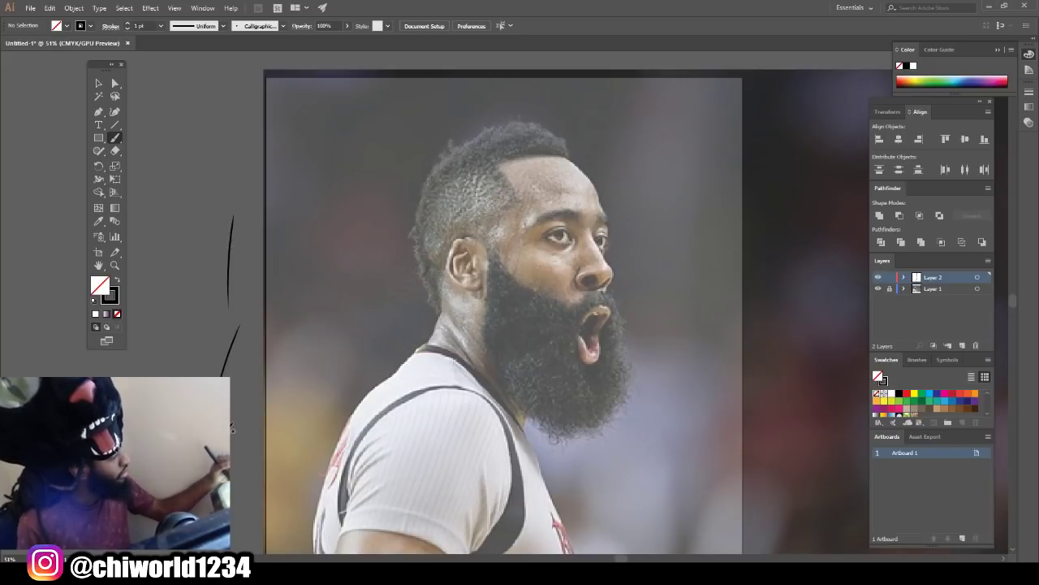
{"action": "mouse_move", "coordinate": [234, 408]}
{"action": "left_mouse_down"}
{"action": "mouse_move", "coordinate": [256, 382]}
{"action": "mouse_move", "coordinate": [293, 379]}
{"action": "mouse_move", "coordinate": [329, 315]}
{"action": "left_mouse_up"}
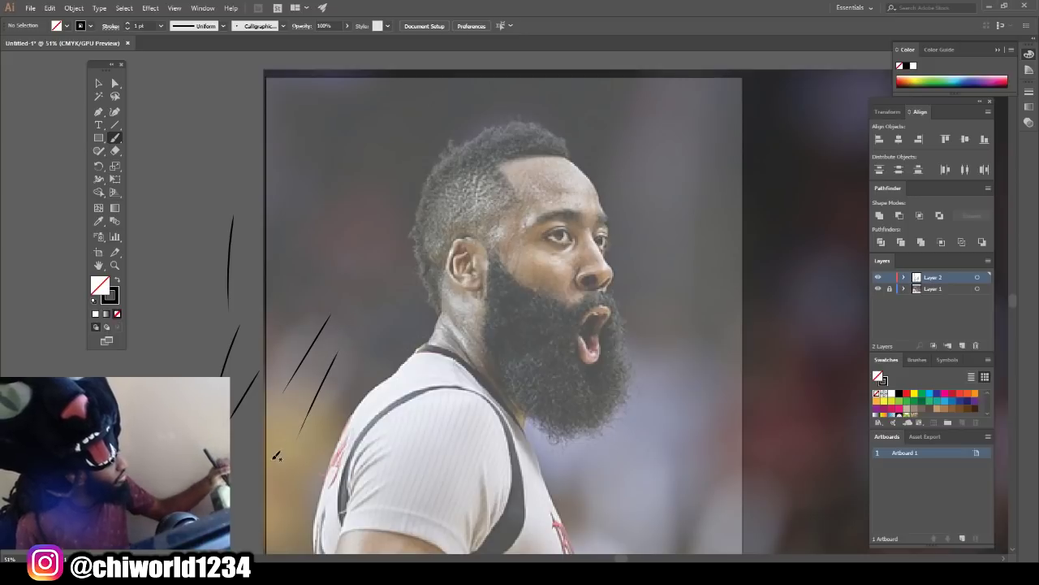
{"action": "left_click_drag", "start_coordinate": [290, 420], "coordinate": [299, 396]}
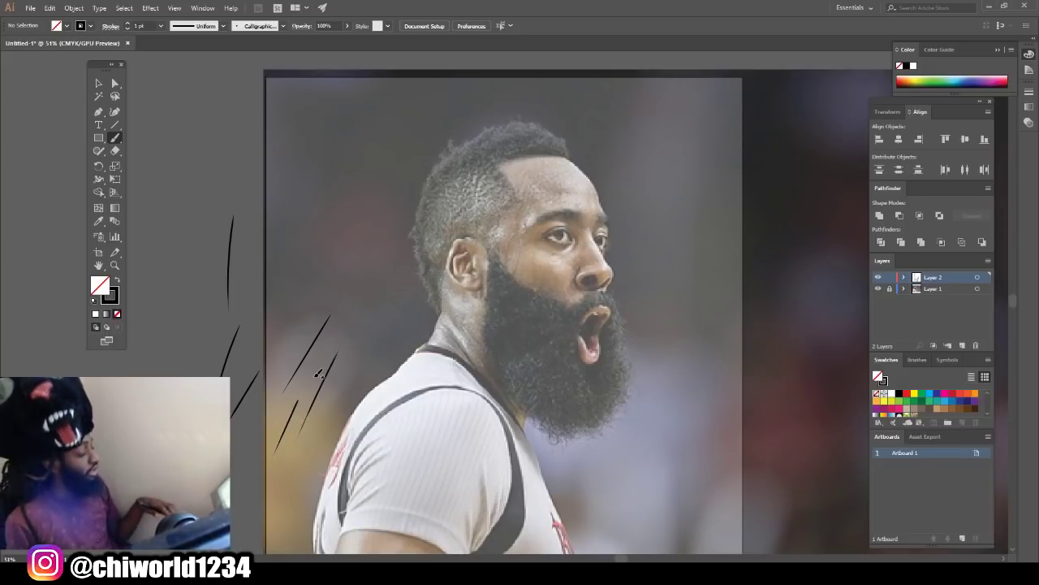
{"action": "key", "text": "ctrl+z"}
{"action": "key", "text": "ctrl+z"}
{"action": "key", "text": "ctrl+z"}
{"action": "key", "text": "ctrl+z"}
{"action": "key", "text": "ctrl+z"}
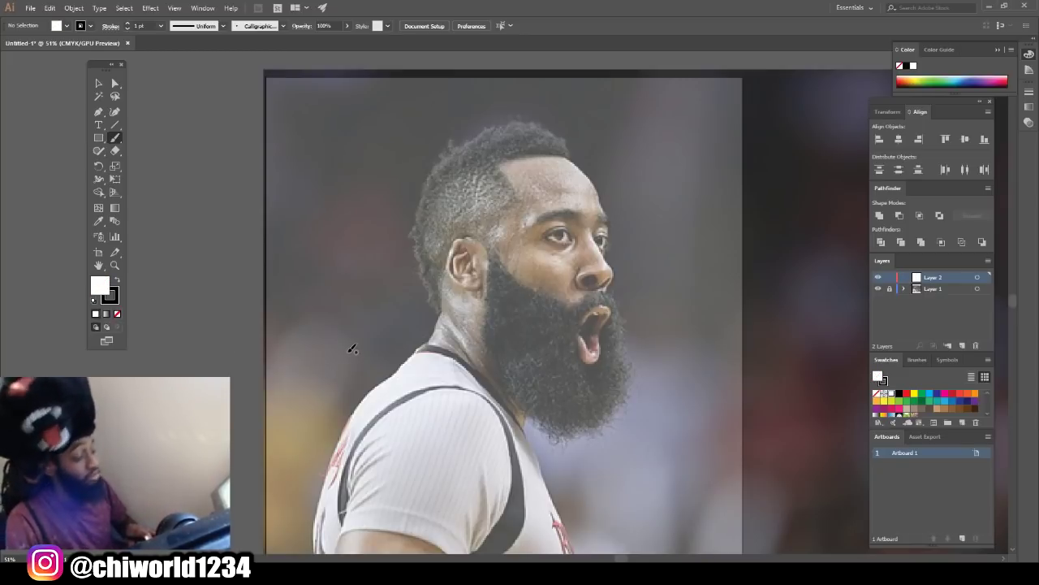
Step: Trace the upper lid line of the nearer eye from its outer corner to the tear duct
{"action": "key", "text": "ctrl+minus"}
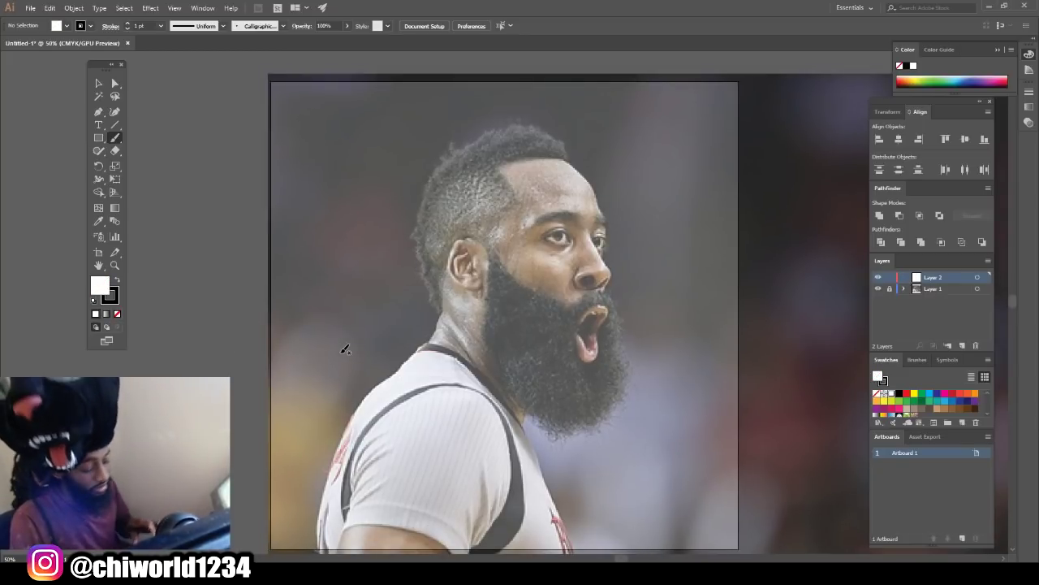
{"action": "key", "text": "ctrl+minus"}
{"action": "scroll", "coordinate": [522, 357], "scroll_direction": "up", "scroll_amount": 8}
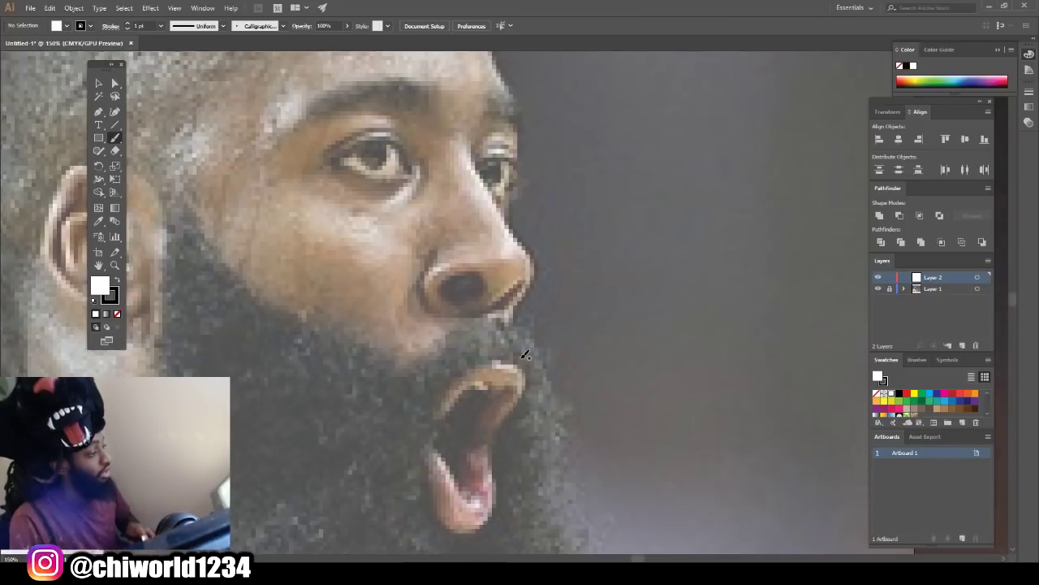
{"action": "scroll", "coordinate": [520, 350], "scroll_direction": "up", "scroll_amount": 2}
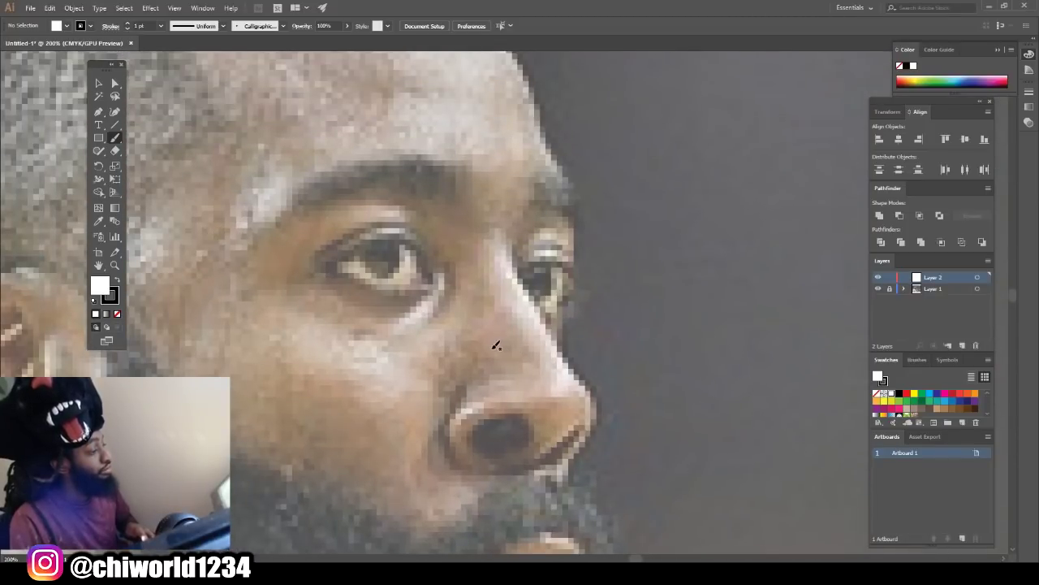
{"action": "scroll", "coordinate": [496, 345], "scroll_direction": "up", "scroll_amount": 4}
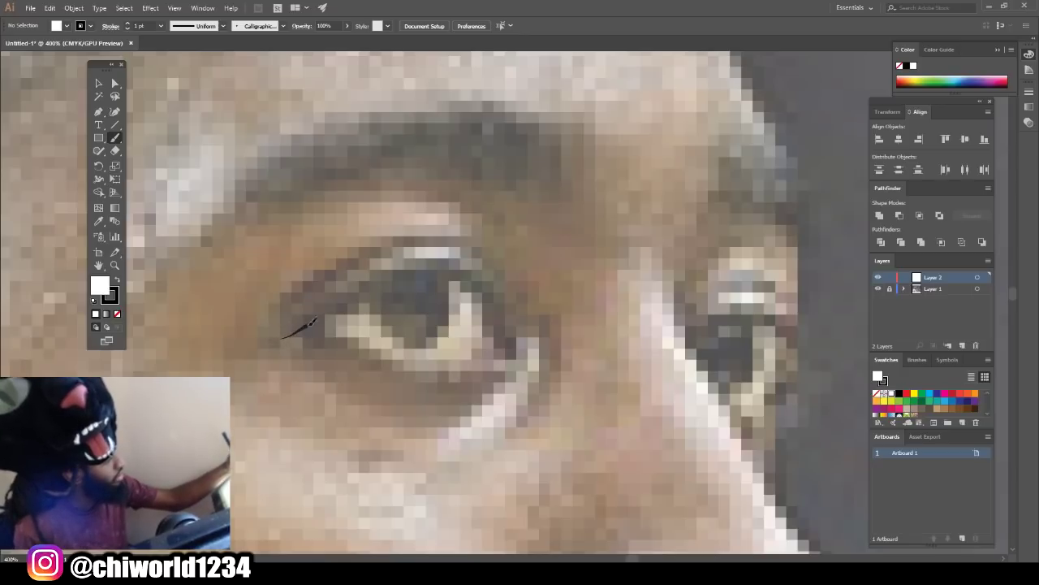
{"action": "mouse_move", "coordinate": [416, 264]}
{"action": "left_mouse_down"}
{"action": "mouse_move", "coordinate": [458, 267]}
{"action": "mouse_move", "coordinate": [483, 294]}
{"action": "left_mouse_up"}
{"action": "left_click_drag", "start_coordinate": [505, 335], "coordinate": [517, 349]}
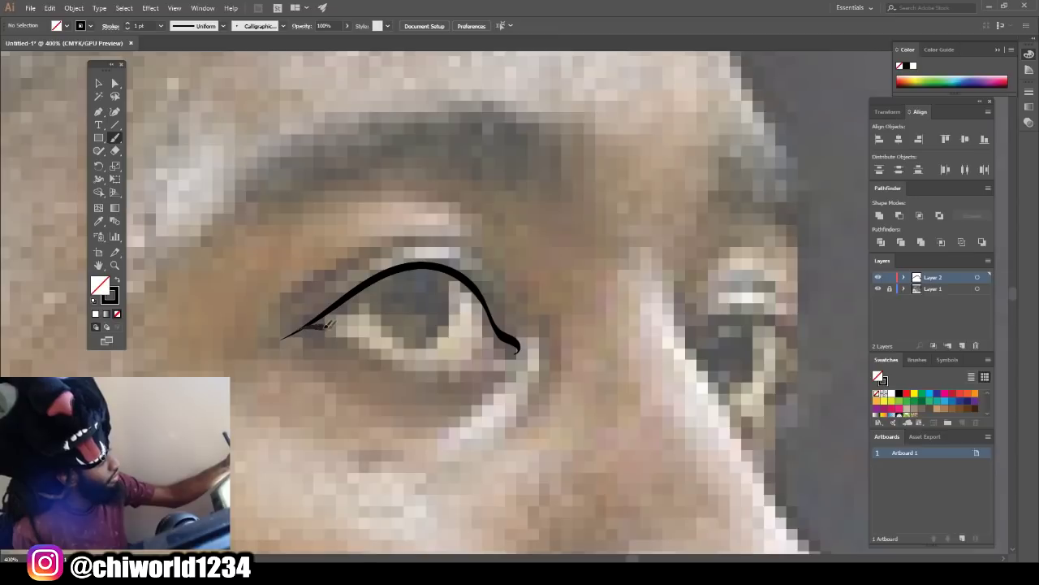
Step: Trace the nearer eye's lower lid, iris, eyelid crease and the fold lines around its inner corner
{"action": "left_click_drag", "start_coordinate": [323, 324], "coordinate": [393, 355]}
{"action": "left_click_drag", "start_coordinate": [476, 355], "coordinate": [497, 340]}
{"action": "left_click_drag", "start_coordinate": [387, 275], "coordinate": [458, 276]}
{"action": "left_click_drag", "start_coordinate": [271, 317], "coordinate": [508, 289]}
{"action": "left_click_drag", "start_coordinate": [548, 319], "coordinate": [513, 428]}
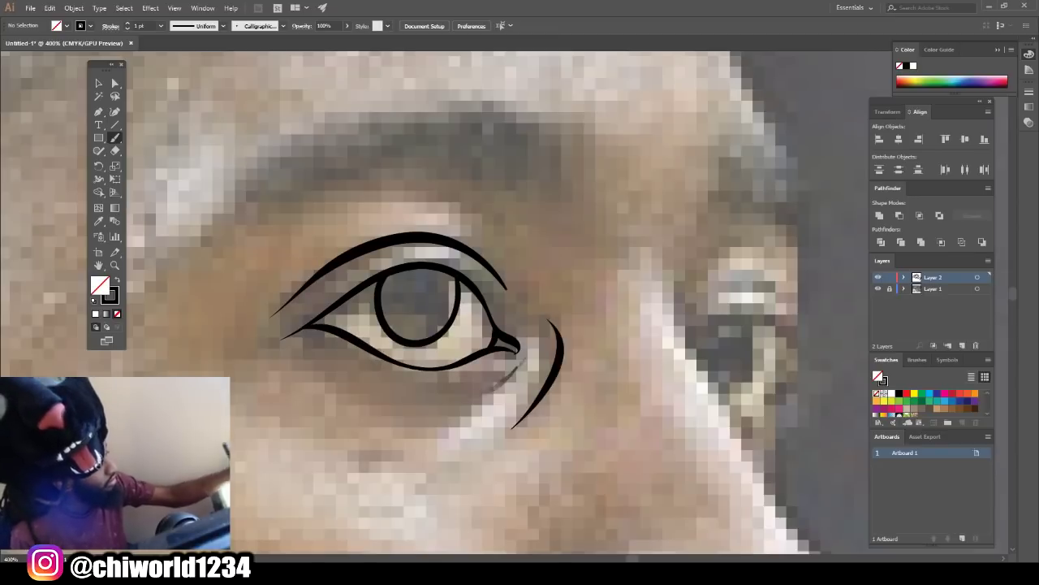
{"action": "left_click_drag", "start_coordinate": [445, 400], "coordinate": [518, 367]}
Step: Trace the eyebrows, the far eye, the nose, mouth, ear and forehead profile with tapered black strokes
{"action": "left_click_drag", "start_coordinate": [518, 367], "coordinate": [358, 364]}
{"action": "left_click_drag", "start_coordinate": [551, 231], "coordinate": [624, 502]}
{"action": "left_click_drag", "start_coordinate": [526, 329], "coordinate": [673, 381]}
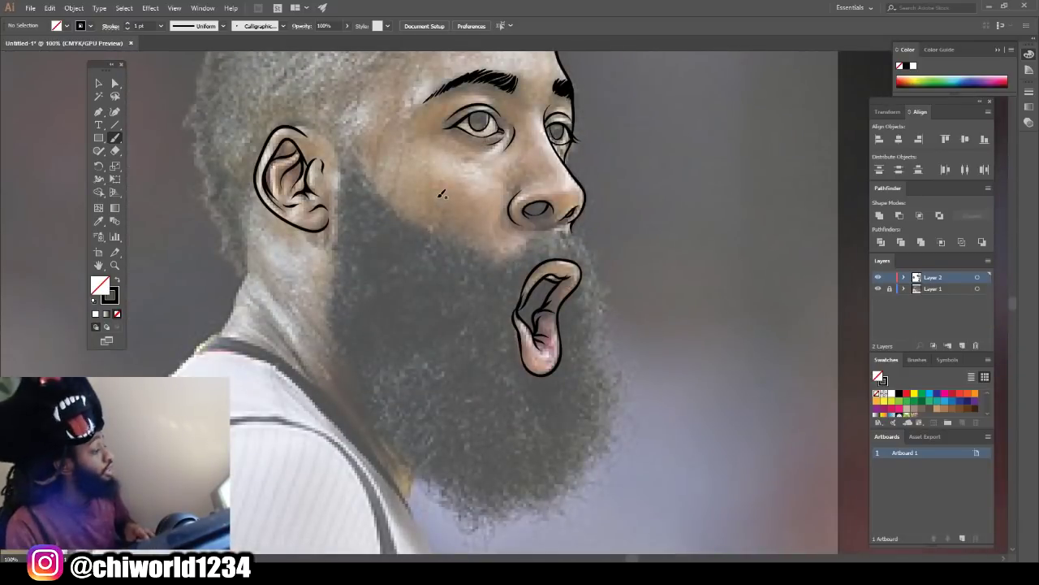
Step: Set the stroke weight to 5 pt and paint a thick curve from the sideburn along the jaw to below the mouth
{"action": "scroll", "coordinate": [425, 188], "scroll_direction": "up", "scroll_amount": 3}
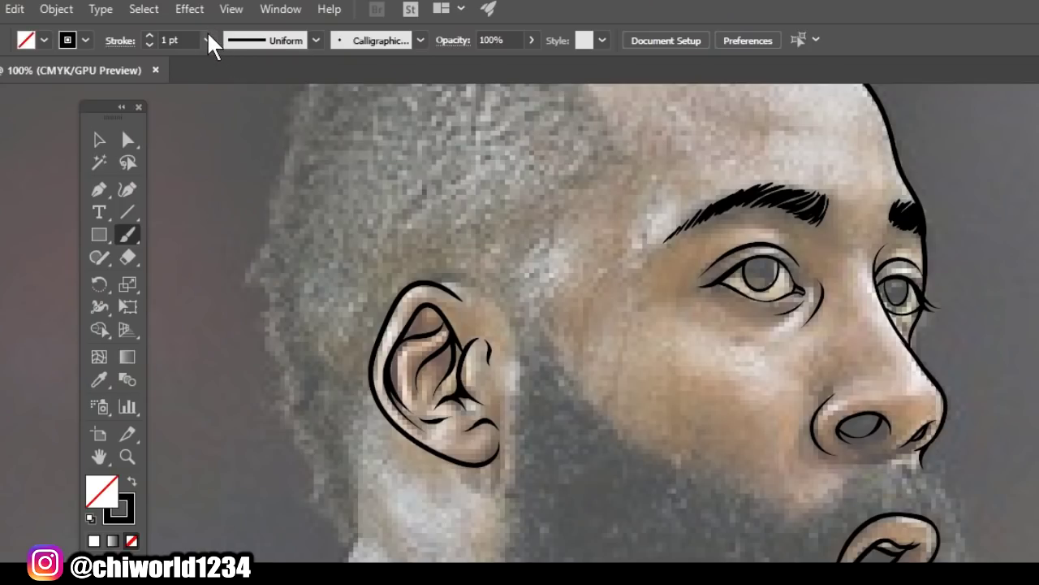
{"action": "left_click", "coordinate": [161, 26]}
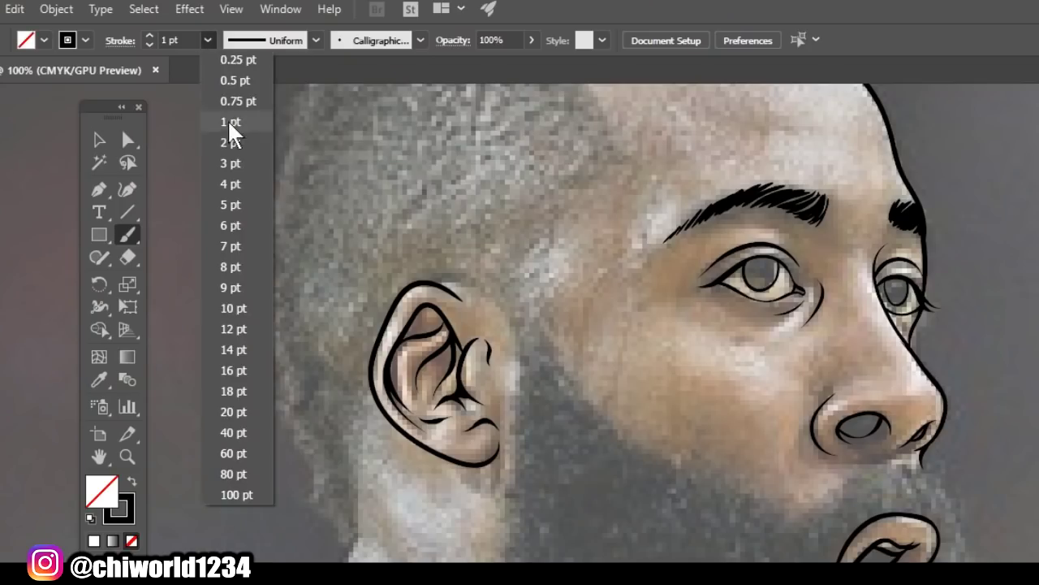
{"action": "left_click", "coordinate": [229, 207]}
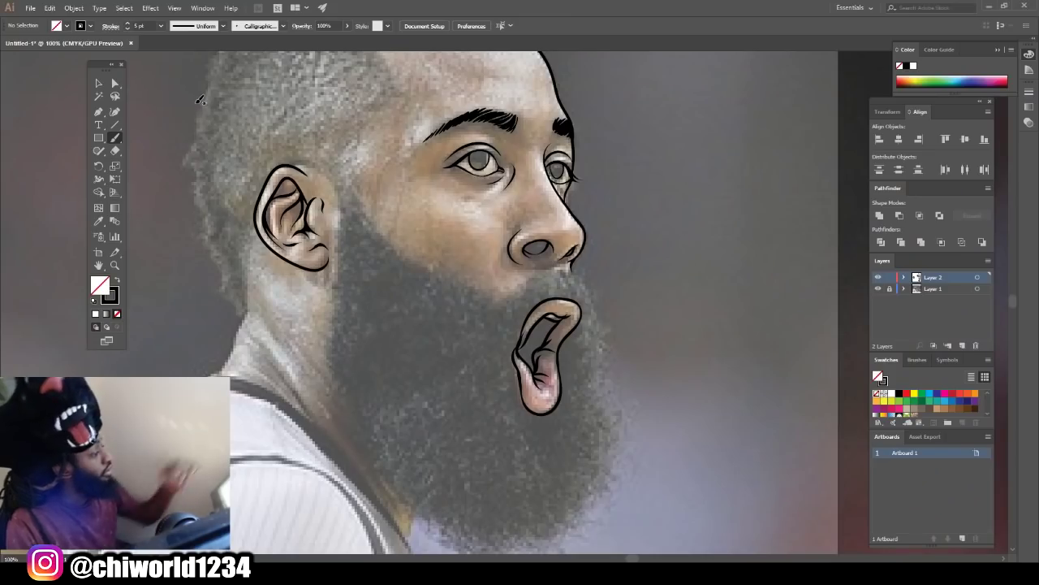
{"action": "mouse_move", "coordinate": [350, 214]}
{"action": "left_mouse_down"}
{"action": "mouse_move", "coordinate": [361, 366]}
{"action": "mouse_move", "coordinate": [372, 409]}
{"action": "mouse_move", "coordinate": [407, 452]}
{"action": "mouse_move", "coordinate": [462, 488]}
{"action": "mouse_move", "coordinate": [514, 504]}
{"action": "mouse_move", "coordinate": [575, 470]}
{"action": "left_mouse_up"}
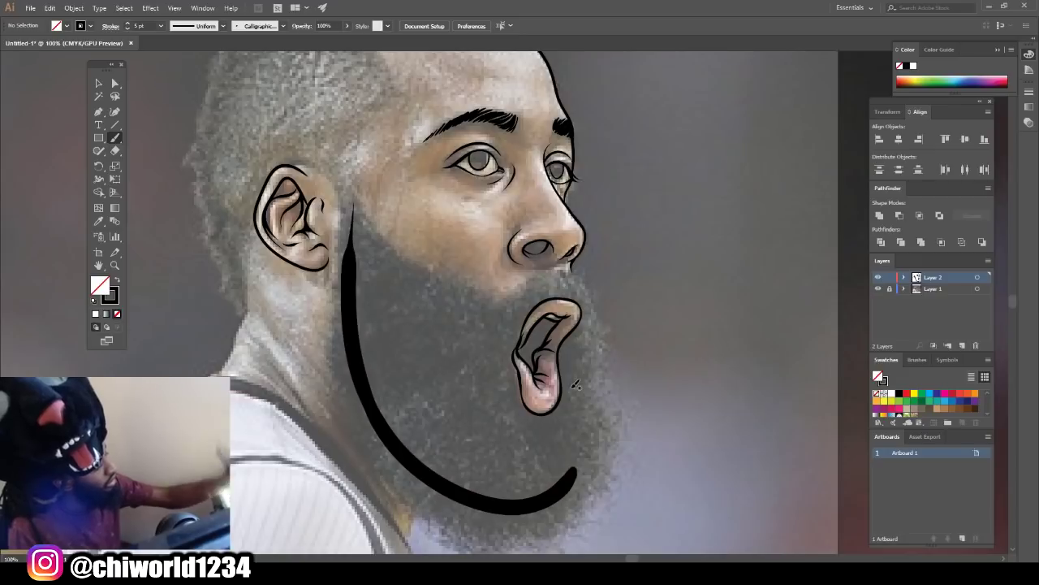
Step: Set the stroke weight to 8 pt and paint the beard around the mouth and along its cheek edge
{"action": "left_click", "coordinate": [161, 26]}
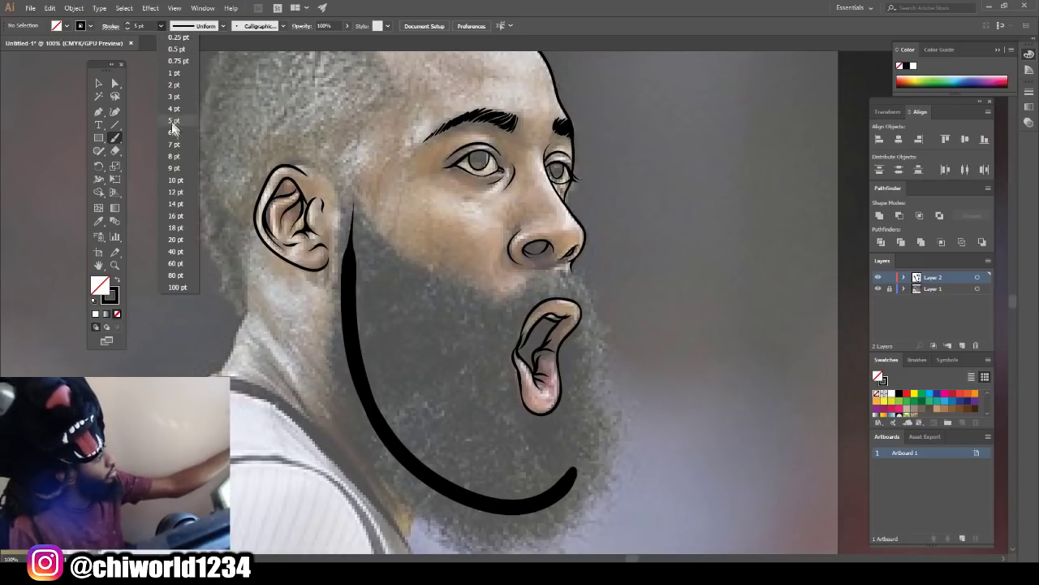
{"action": "left_click", "coordinate": [173, 162]}
{"action": "mouse_move", "coordinate": [538, 476]}
{"action": "left_mouse_down"}
{"action": "mouse_move", "coordinate": [573, 444]}
{"action": "mouse_move", "coordinate": [525, 491]}
{"action": "mouse_move", "coordinate": [554, 436]}
{"action": "mouse_move", "coordinate": [501, 471]}
{"action": "mouse_move", "coordinate": [512, 428]}
{"action": "mouse_move", "coordinate": [456, 436]}
{"action": "mouse_move", "coordinate": [471, 367]}
{"action": "mouse_move", "coordinate": [497, 341]}
{"action": "left_mouse_up"}
{"action": "mouse_move", "coordinate": [519, 307]}
{"action": "left_mouse_down"}
{"action": "mouse_move", "coordinate": [494, 338]}
{"action": "mouse_move", "coordinate": [463, 335]}
{"action": "mouse_move", "coordinate": [419, 295]}
{"action": "left_mouse_up"}
{"action": "mouse_move", "coordinate": [500, 320]}
{"action": "left_mouse_down"}
{"action": "mouse_move", "coordinate": [385, 262]}
{"action": "mouse_move", "coordinate": [362, 242]}
{"action": "left_mouse_up"}
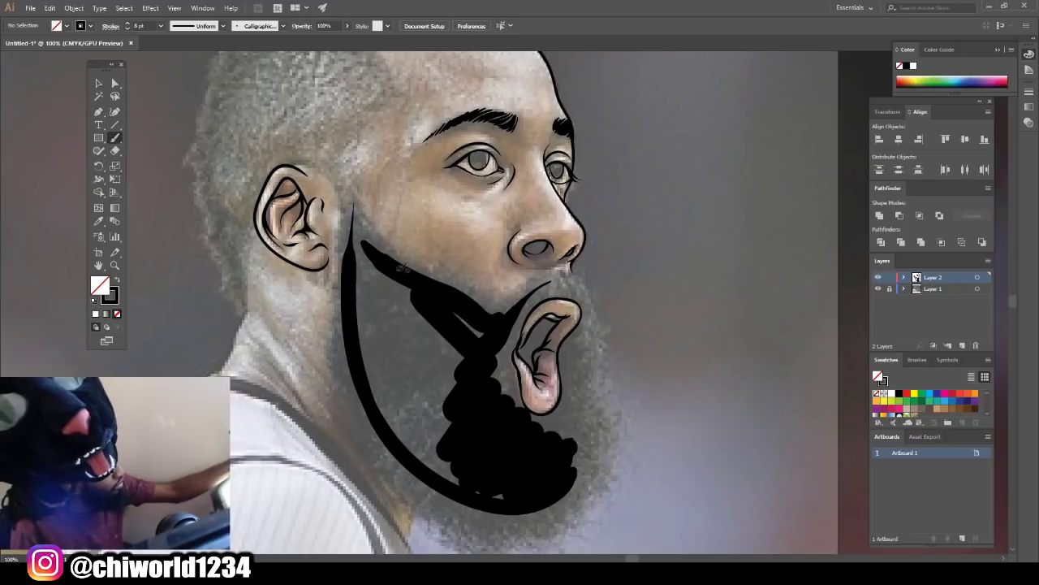
{"action": "mouse_move", "coordinate": [355, 198]}
{"action": "left_mouse_down"}
{"action": "mouse_move", "coordinate": [379, 393]}
{"action": "mouse_move", "coordinate": [396, 442]}
{"action": "mouse_move", "coordinate": [439, 492]}
{"action": "mouse_move", "coordinate": [483, 525]}
{"action": "mouse_move", "coordinate": [527, 521]}
{"action": "mouse_move", "coordinate": [565, 501]}
{"action": "mouse_move", "coordinate": [597, 438]}
{"action": "mouse_move", "coordinate": [592, 382]}
{"action": "left_mouse_up"}
{"action": "mouse_move", "coordinate": [593, 382]}
{"action": "left_mouse_down"}
{"action": "mouse_move", "coordinate": [594, 415]}
{"action": "mouse_move", "coordinate": [467, 487]}
{"action": "mouse_move", "coordinate": [390, 292]}
{"action": "mouse_move", "coordinate": [366, 264]}
{"action": "left_mouse_up"}
Step: Fill the rest of the beard solid black with overlapping brush strokes out to its lower edge
{"action": "key", "text": "ctrl+minus"}
{"action": "key", "text": "ctrl+minus"}
{"action": "scroll", "coordinate": [583, 314], "scroll_direction": "up", "scroll_amount": 3}
{"action": "mouse_move", "coordinate": [375, 463]}
{"action": "left_mouse_down"}
{"action": "mouse_move", "coordinate": [357, 351]}
{"action": "mouse_move", "coordinate": [425, 258]}
{"action": "left_mouse_up"}
{"action": "left_click_drag", "start_coordinate": [348, 362], "coordinate": [365, 432]}
{"action": "left_click_drag", "start_coordinate": [318, 325], "coordinate": [278, 296]}
{"action": "mouse_move", "coordinate": [382, 438]}
{"action": "left_mouse_down"}
{"action": "mouse_move", "coordinate": [438, 455]}
{"action": "mouse_move", "coordinate": [461, 423]}
{"action": "left_mouse_up"}
{"action": "mouse_move", "coordinate": [386, 446]}
{"action": "left_mouse_down"}
{"action": "mouse_move", "coordinate": [465, 428]}
{"action": "mouse_move", "coordinate": [451, 375]}
{"action": "mouse_move", "coordinate": [465, 270]}
{"action": "mouse_move", "coordinate": [432, 261]}
{"action": "left_mouse_up"}
{"action": "left_click_drag", "start_coordinate": [435, 268], "coordinate": [461, 272]}
{"action": "mouse_move", "coordinate": [426, 463]}
{"action": "left_mouse_down"}
{"action": "mouse_move", "coordinate": [471, 341]}
{"action": "mouse_move", "coordinate": [457, 309]}
{"action": "left_mouse_up"}
{"action": "scroll", "coordinate": [406, 488], "scroll_direction": "down", "scroll_amount": 2}
{"action": "left_click_drag", "start_coordinate": [405, 487], "coordinate": [454, 211]}
{"action": "scroll", "coordinate": [455, 325], "scroll_direction": "down", "scroll_amount": 1}
{"action": "mouse_move", "coordinate": [487, 471]}
{"action": "left_mouse_down"}
{"action": "mouse_move", "coordinate": [503, 268]}
{"action": "mouse_move", "coordinate": [487, 203]}
{"action": "left_mouse_up"}
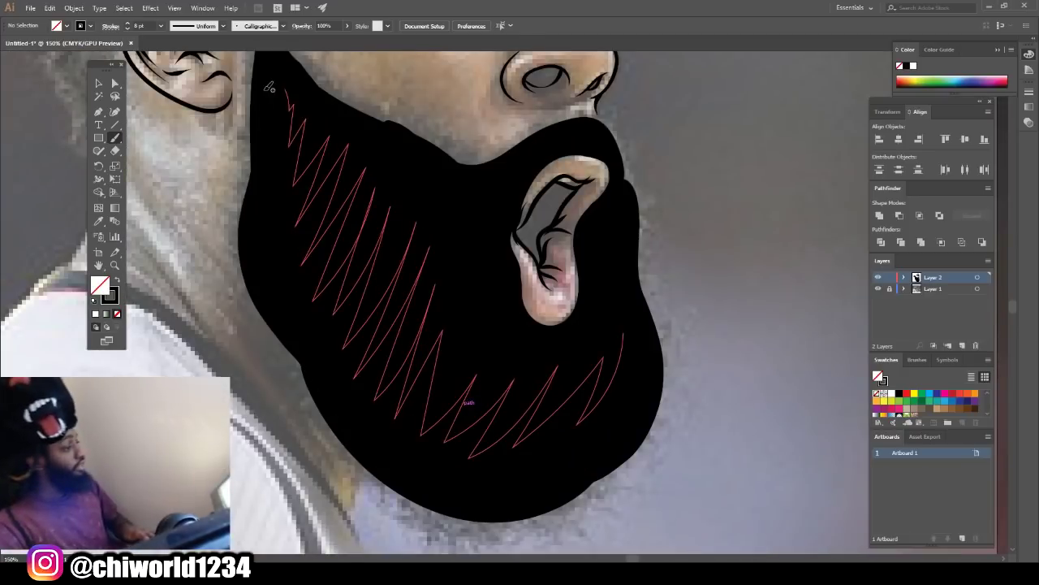
Step: Paint the outer contour of the hair with a thick stroke from the nape over the crown to the forehead
{"action": "key", "text": "ctrl+minus"}
{"action": "key", "text": "ctrl+minus"}
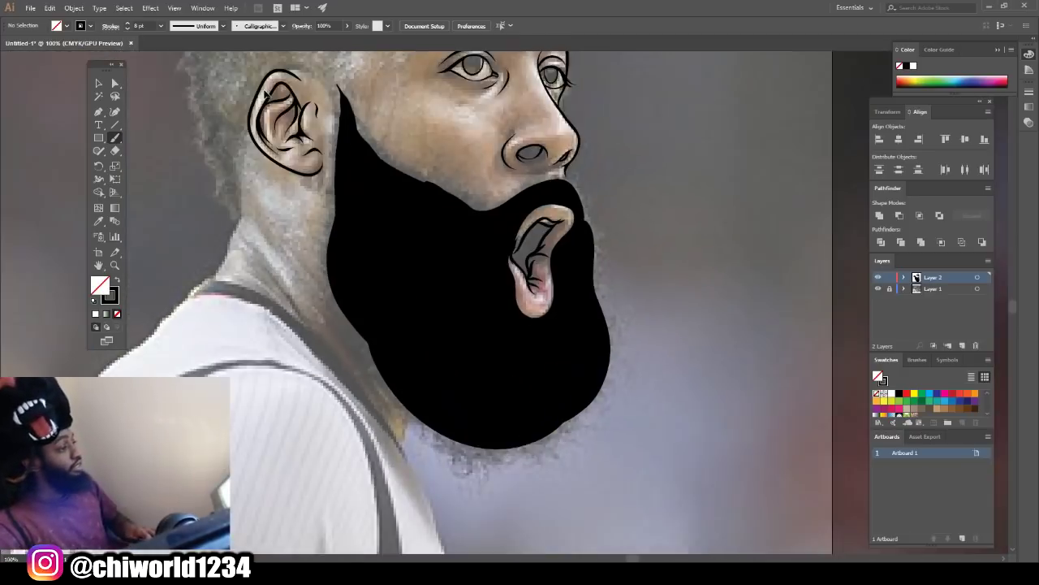
{"action": "key", "text": "ctrl+plus"}
{"action": "key", "text": "ctrl+plus"}
{"action": "key", "text": "ctrl+plus"}
{"action": "scroll", "coordinate": [255, 88], "scroll_direction": "up", "scroll_amount": 4}
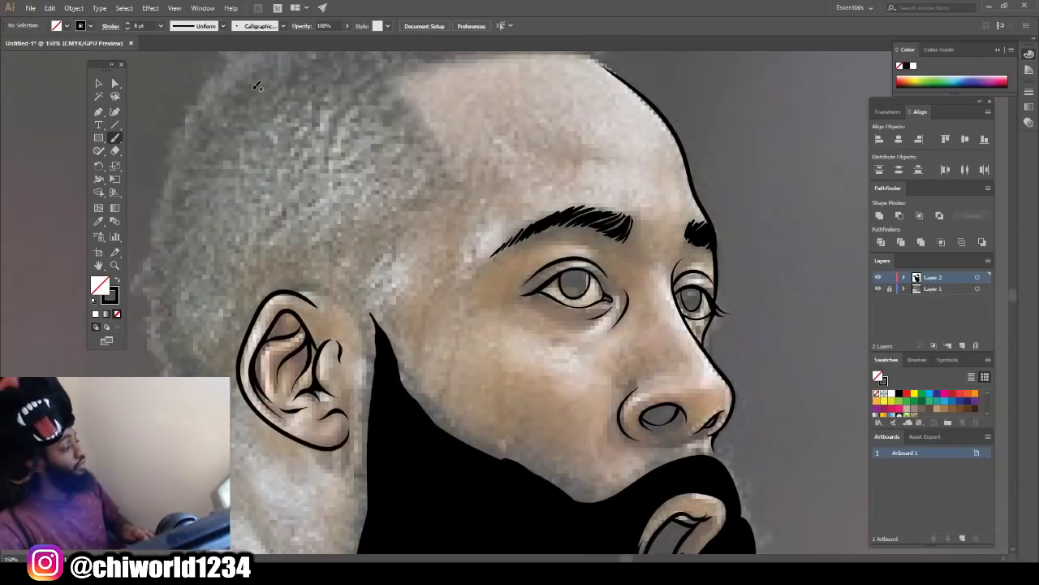
{"action": "key", "text": "ctrl+minus"}
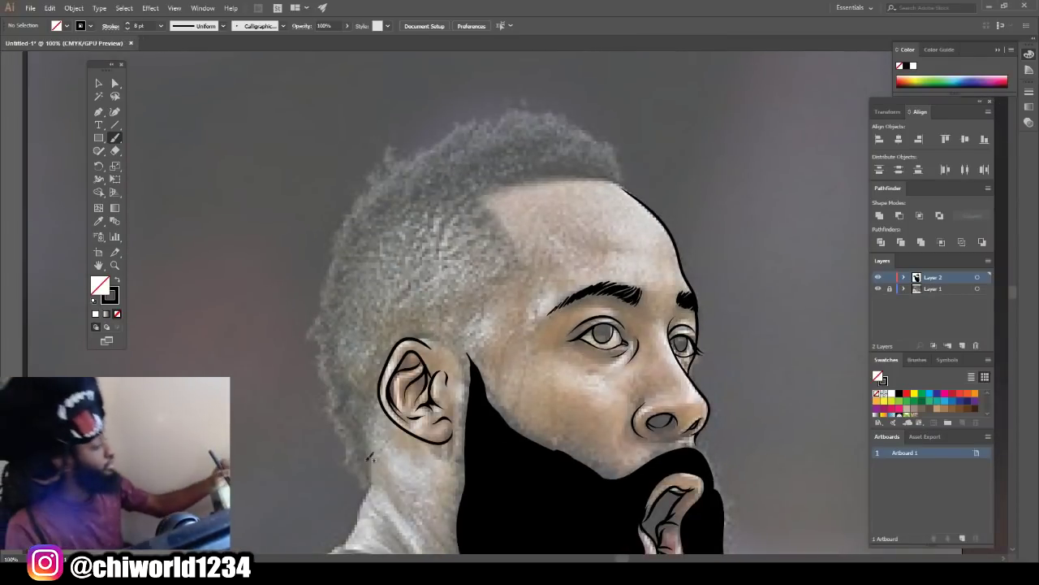
{"action": "mouse_move", "coordinate": [370, 475]}
{"action": "left_mouse_down"}
{"action": "mouse_move", "coordinate": [328, 341]}
{"action": "mouse_move", "coordinate": [368, 214]}
{"action": "mouse_move", "coordinate": [462, 145]}
{"action": "mouse_move", "coordinate": [523, 124]}
{"action": "mouse_move", "coordinate": [571, 130]}
{"action": "mouse_move", "coordinate": [613, 169]}
{"action": "left_mouse_up"}
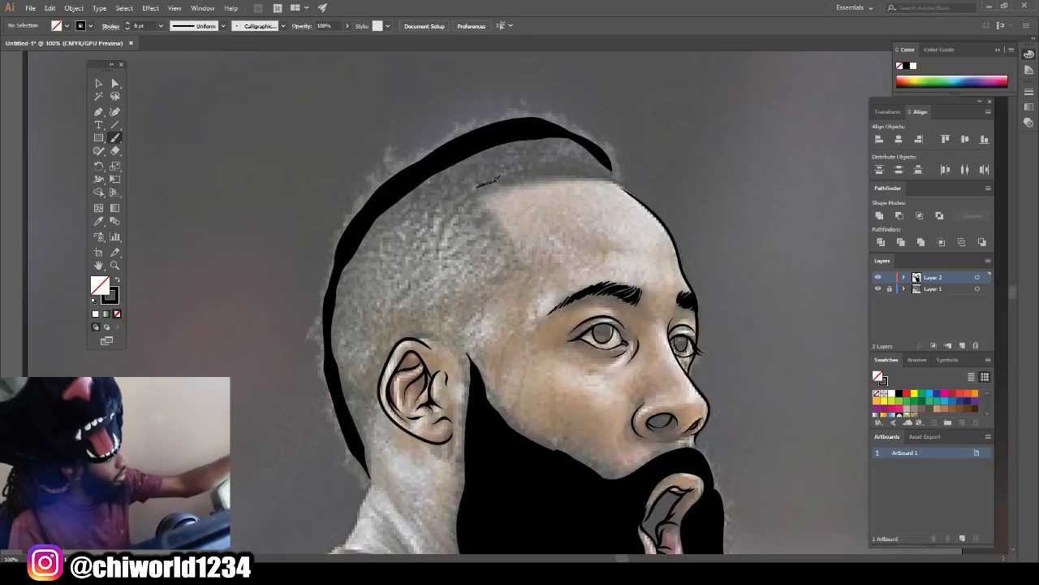
Step: Fill the hair solid black from its outer contour down to the forehead hairline, ending in a pointed curve at the temple
{"action": "left_click_drag", "start_coordinate": [538, 173], "coordinate": [613, 177]}
{"action": "left_click_drag", "start_coordinate": [575, 143], "coordinate": [613, 177]}
{"action": "left_click_drag", "start_coordinate": [364, 231], "coordinate": [492, 217]}
{"action": "mouse_move", "coordinate": [416, 189]}
{"action": "left_mouse_down"}
{"action": "mouse_move", "coordinate": [542, 167]}
{"action": "mouse_move", "coordinate": [442, 175]}
{"action": "mouse_move", "coordinate": [459, 166]}
{"action": "left_mouse_up"}
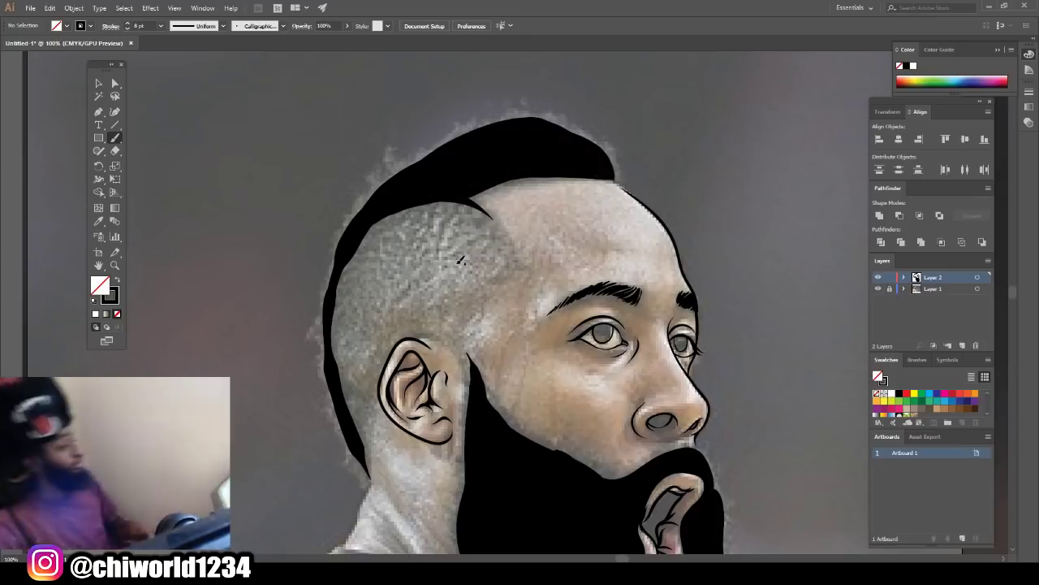
Step: Set the brush's stroke weight to 0.5 pt for the fine hairs along the beard
{"action": "key", "text": "ctrl+minus"}
{"action": "key", "text": "ctrl+minus"}
{"action": "key", "text": "ctrl+minus"}
{"action": "key", "text": "ctrl+plus"}
{"action": "key", "text": "ctrl+plus"}
{"action": "scroll", "coordinate": [600, 417], "scroll_direction": "down", "scroll_amount": 1}
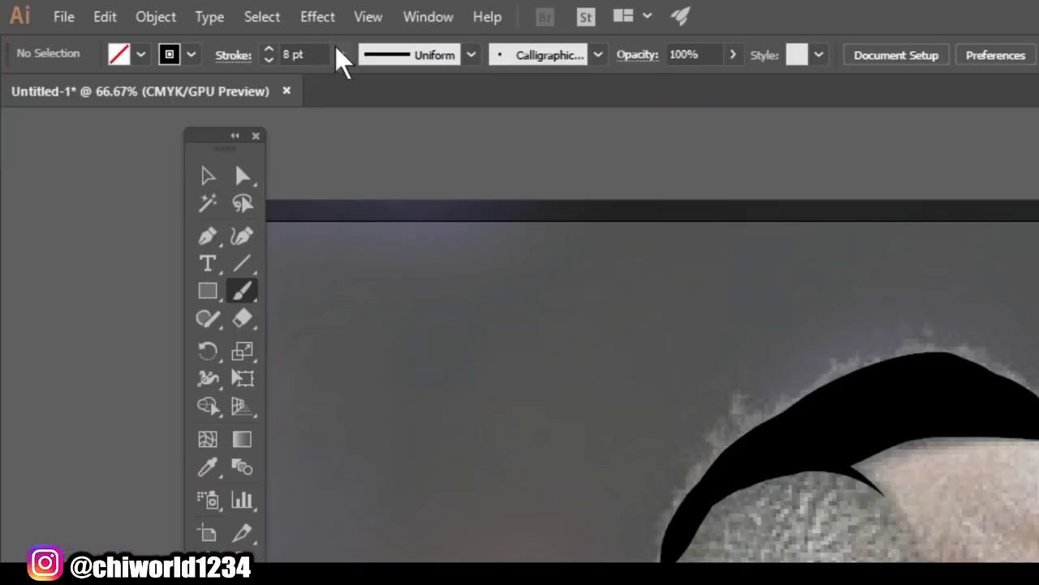
{"action": "left_click", "coordinate": [340, 55]}
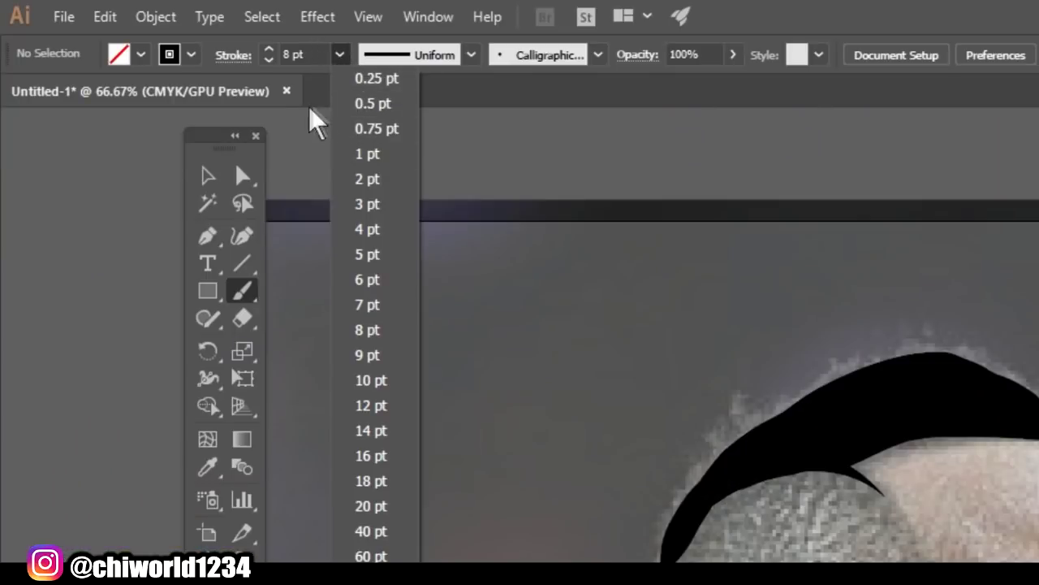
{"action": "left_click", "coordinate": [366, 104]}
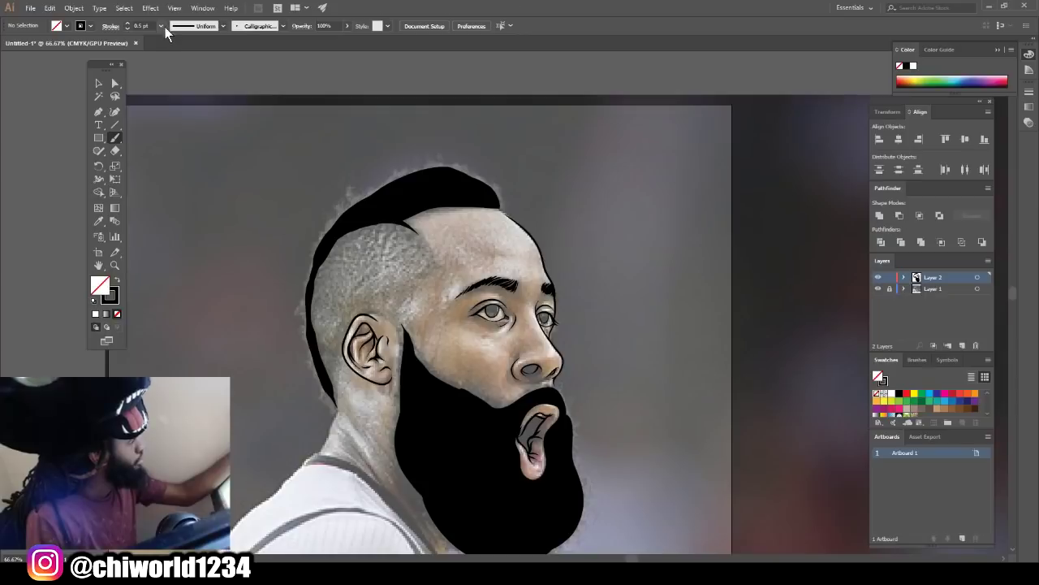
{"action": "scroll", "coordinate": [198, 16], "scroll_direction": "down", "scroll_amount": 1}
{"action": "key", "text": "ctrl+minus"}
{"action": "key", "text": "ctrl+plus"}
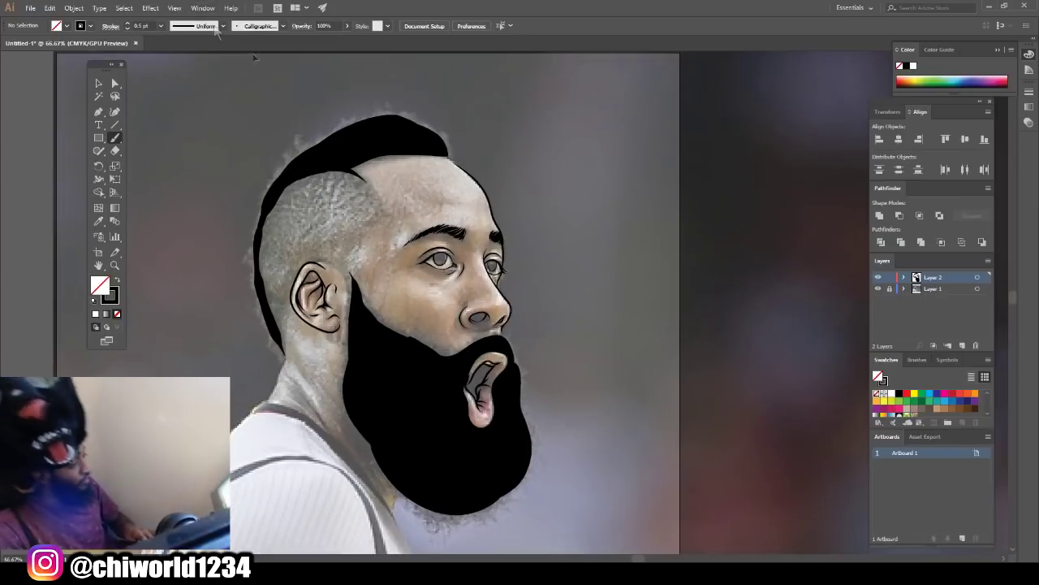
{"action": "key", "text": "ctrl+plus"}
{"action": "scroll", "coordinate": [193, 12], "scroll_direction": "down", "scroll_amount": 1}
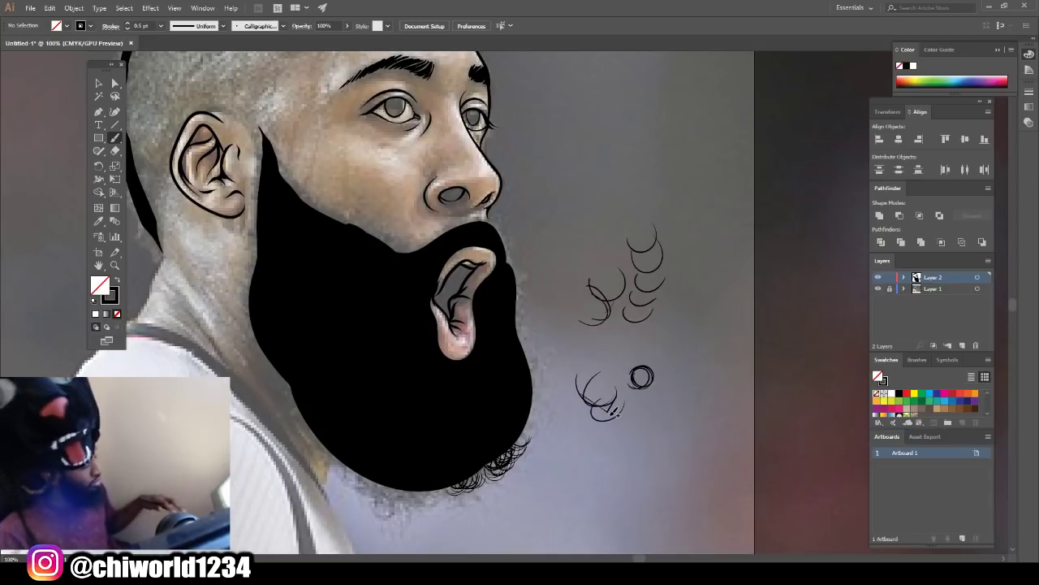
Step: Undo all the practice curls drawn on the empty background beside the beard, keeping the curls on the beard's edge
{"action": "key", "text": "ctrl+z"}
{"action": "key", "text": "ctrl+z"}
{"action": "key", "text": "ctrl+z"}
{"action": "key", "text": "ctrl+z"}
{"action": "key", "text": "ctrl+z"}
{"action": "key", "text": "ctrl+z"}
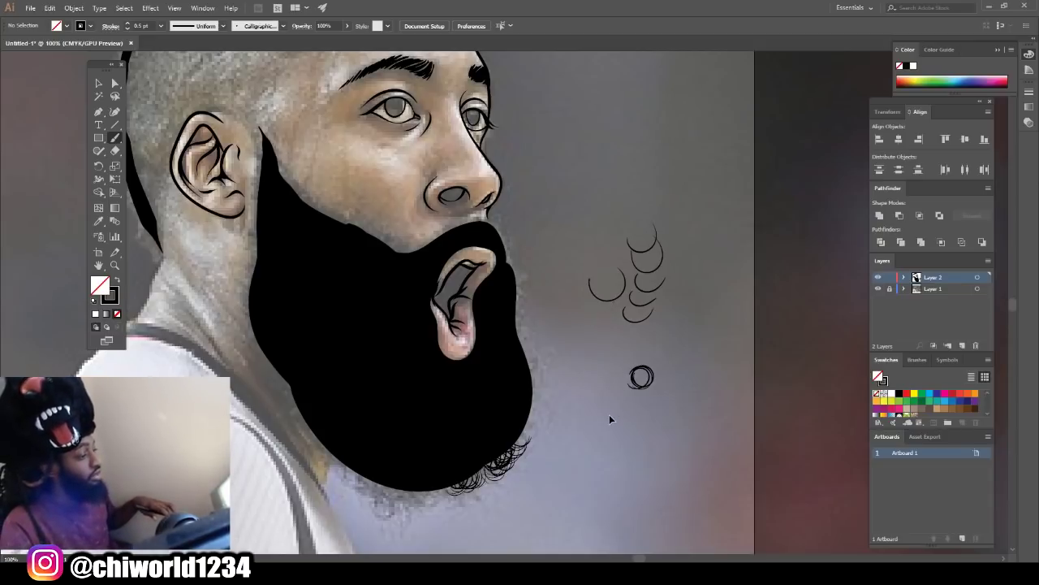
{"action": "key", "text": "ctrl+z"}
{"action": "key", "text": "ctrl+z"}
{"action": "key", "text": "ctrl+z"}
{"action": "key", "text": "ctrl+z"}
{"action": "key", "text": "ctrl+z"}
{"action": "key", "text": "ctrl+z"}
{"action": "key", "text": "ctrl+z"}
{"action": "key", "text": "ctrl+z"}
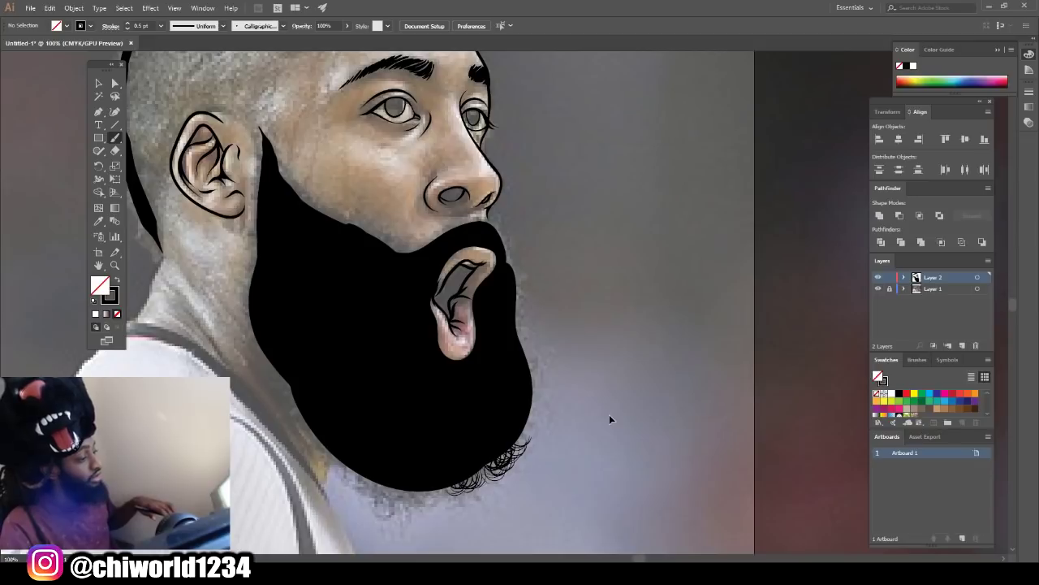
Step: Paint small overlapping curly hairs along the beard's lower edge, from the front of the chin round towards the neck
{"action": "scroll", "coordinate": [609, 414], "scroll_direction": "down", "scroll_amount": 1}
{"action": "left_click_drag", "start_coordinate": [479, 460], "coordinate": [503, 440]}
{"action": "left_click_drag", "start_coordinate": [487, 451], "coordinate": [510, 424]}
{"action": "left_click_drag", "start_coordinate": [500, 440], "coordinate": [531, 416]}
{"action": "left_click_drag", "start_coordinate": [519, 427], "coordinate": [537, 400]}
{"action": "left_click_drag", "start_coordinate": [522, 413], "coordinate": [550, 370]}
{"action": "left_click_drag", "start_coordinate": [456, 461], "coordinate": [491, 479]}
{"action": "scroll", "coordinate": [511, 422], "scroll_direction": "left", "scroll_amount": 1}
{"action": "left_click_drag", "start_coordinate": [437, 463], "coordinate": [426, 492]}
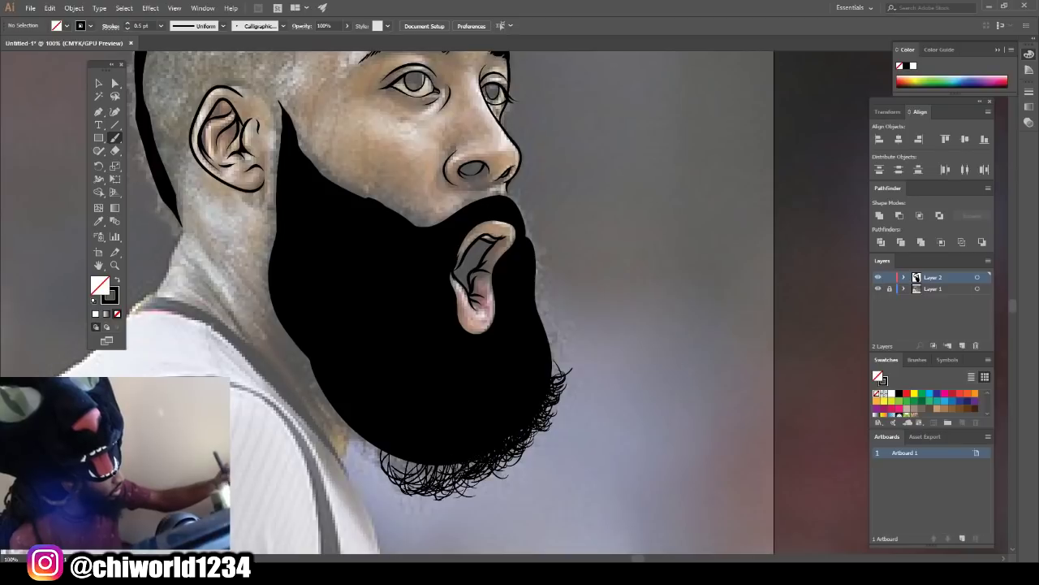
{"action": "left_click_drag", "start_coordinate": [418, 459], "coordinate": [385, 461]}
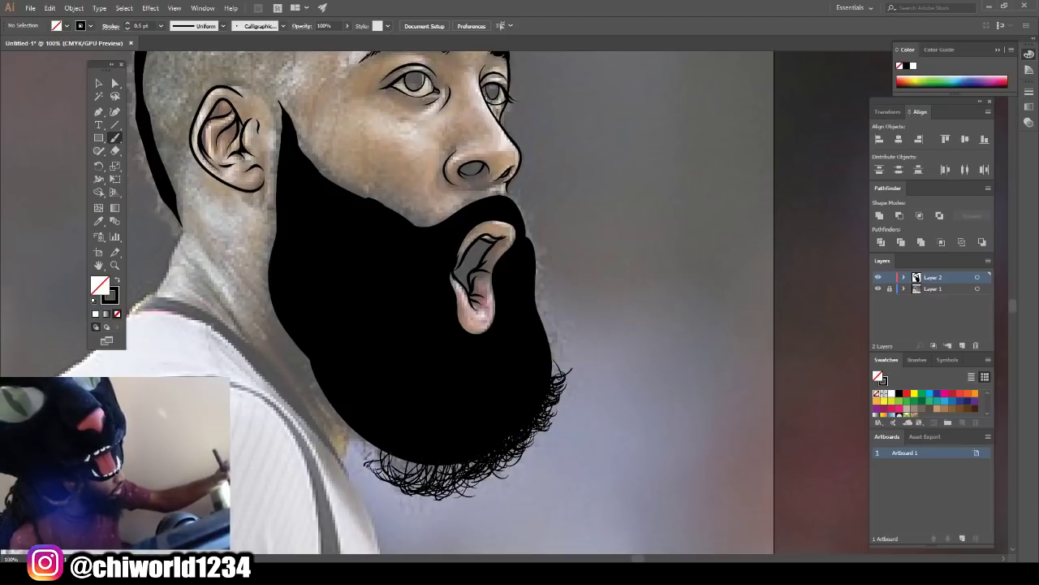
Step: Set the stroke weight to 0.75 pt and extend the curly hairs along the beard's lower neck side
{"action": "left_click", "coordinate": [160, 25]}
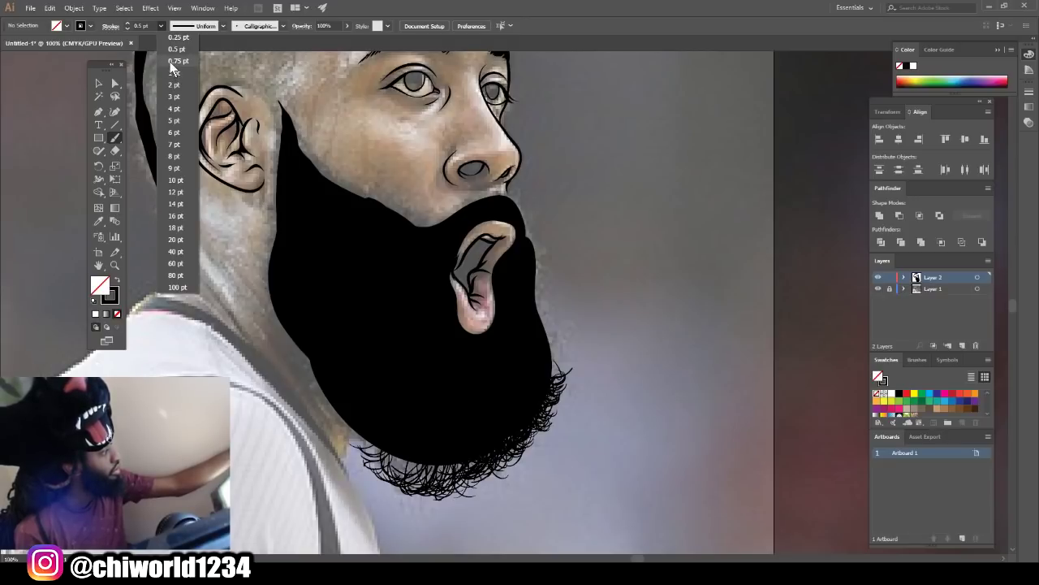
{"action": "left_click", "coordinate": [175, 61]}
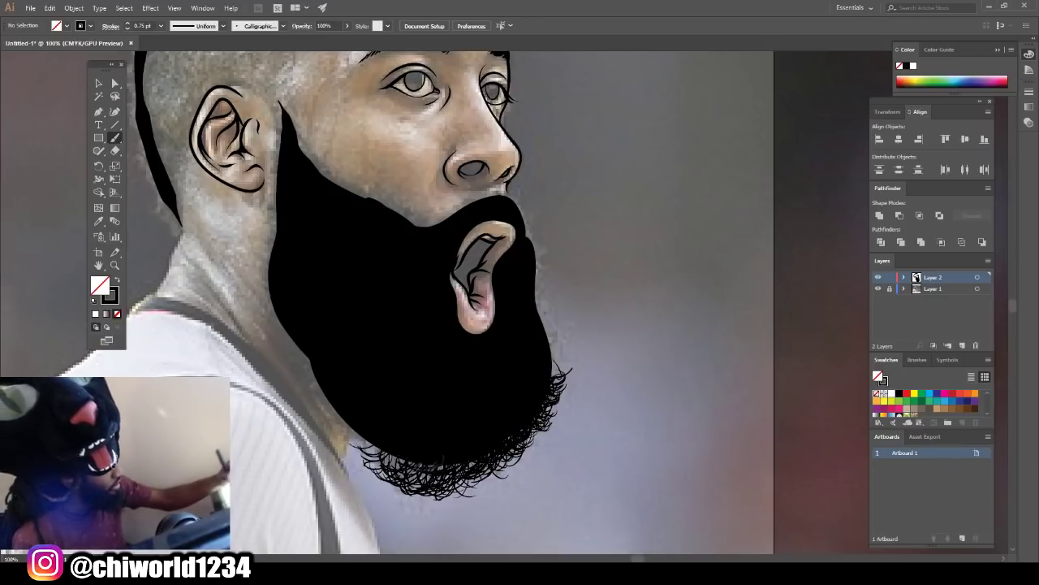
{"action": "left_click_drag", "start_coordinate": [418, 449], "coordinate": [374, 434]}
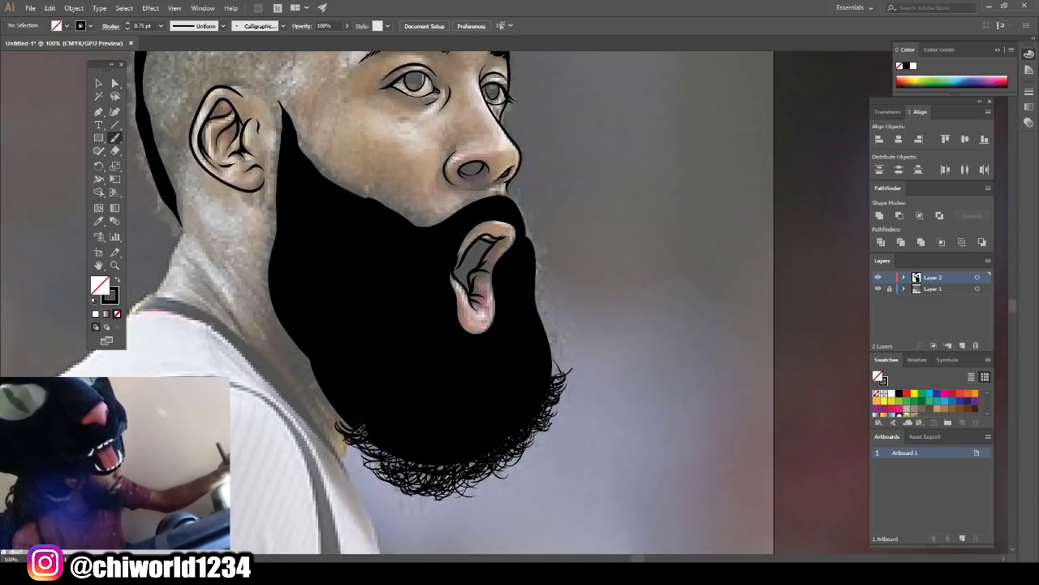
Step: Fill the gaps between the curls at the bottom of the beard with denser overlapping curly strokes
{"action": "key", "text": "ctrl+minus"}
{"action": "key", "text": "ctrl+minus"}
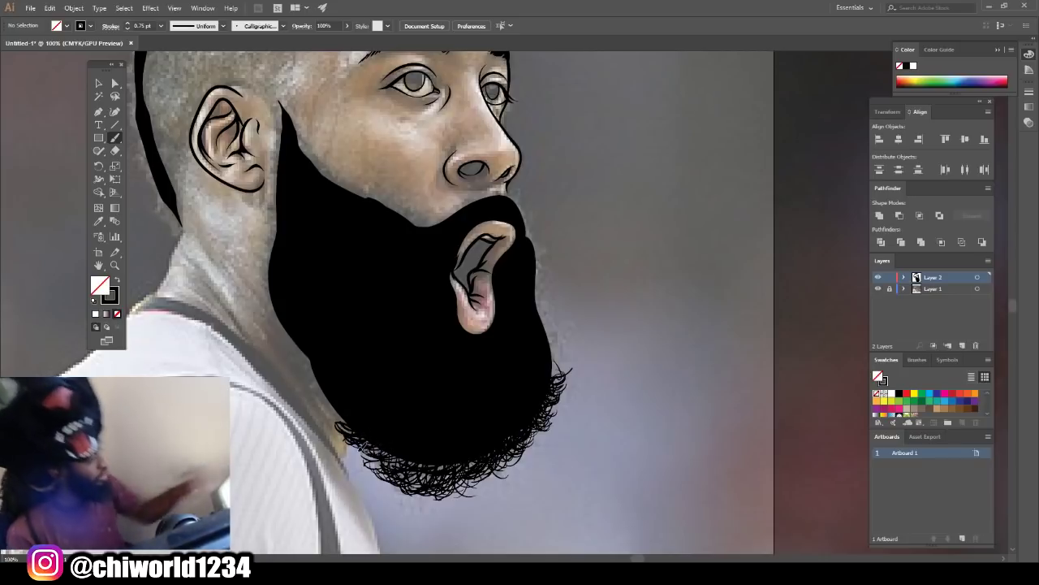
{"action": "key", "text": "ctrl+plus"}
{"action": "key", "text": "ctrl+plus"}
{"action": "key", "text": "ctrl+plus"}
{"action": "key", "text": "ctrl+plus"}
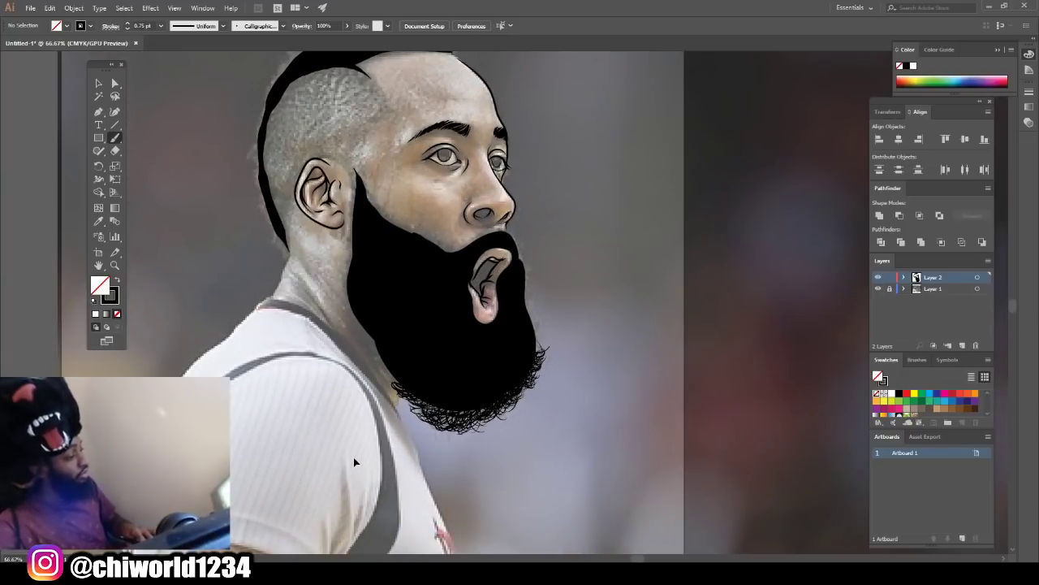
{"action": "scroll", "coordinate": [385, 441], "scroll_direction": "down", "scroll_amount": 1}
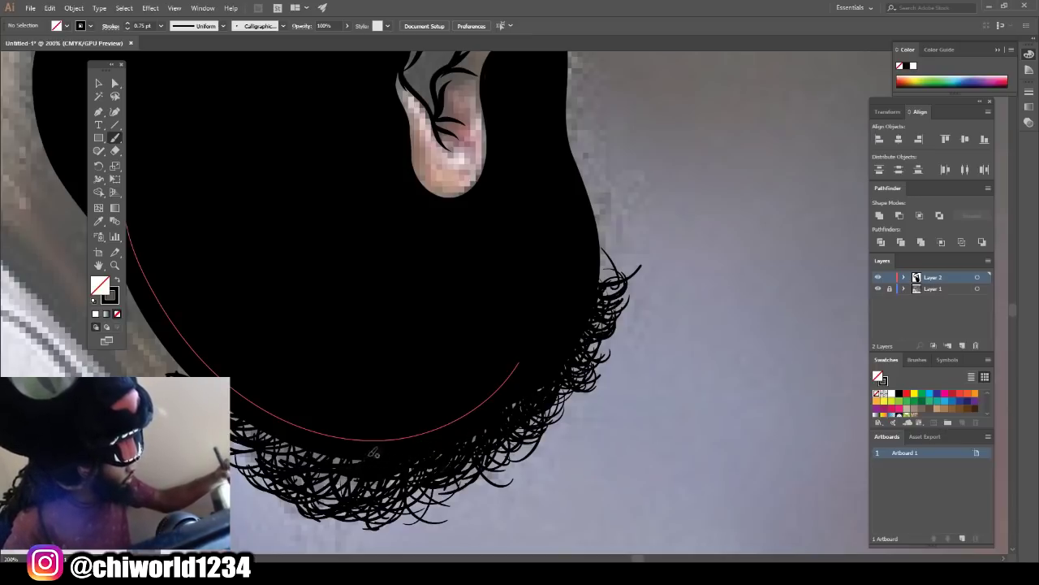
{"action": "left_click_drag", "start_coordinate": [296, 438], "coordinate": [261, 428]}
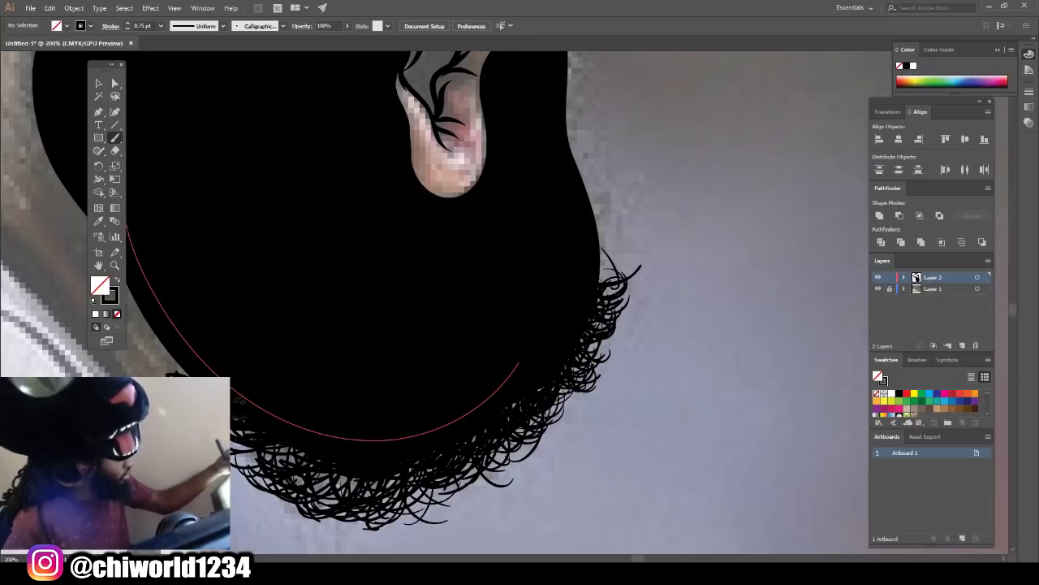
{"action": "mouse_move", "coordinate": [277, 460]}
{"action": "left_mouse_down"}
{"action": "mouse_move", "coordinate": [311, 451]}
{"action": "mouse_move", "coordinate": [306, 433]}
{"action": "mouse_move", "coordinate": [299, 450]}
{"action": "mouse_move", "coordinate": [340, 476]}
{"action": "mouse_move", "coordinate": [360, 463]}
{"action": "mouse_move", "coordinate": [376, 476]}
{"action": "mouse_move", "coordinate": [424, 462]}
{"action": "left_mouse_up"}
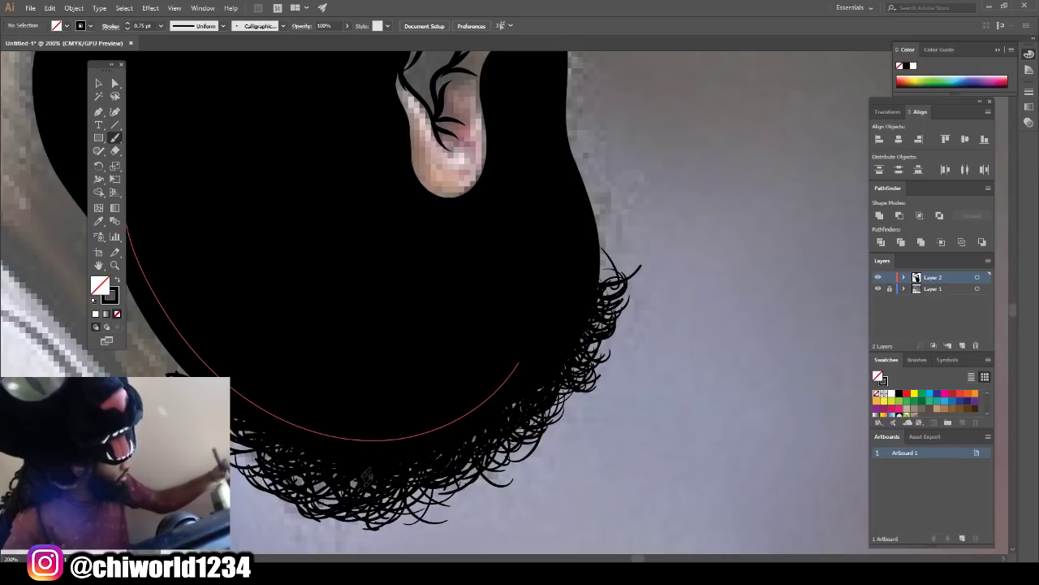
{"action": "mouse_move", "coordinate": [331, 466]}
{"action": "left_mouse_down"}
{"action": "mouse_move", "coordinate": [313, 486]}
{"action": "mouse_move", "coordinate": [357, 480]}
{"action": "mouse_move", "coordinate": [282, 428]}
{"action": "left_mouse_up"}
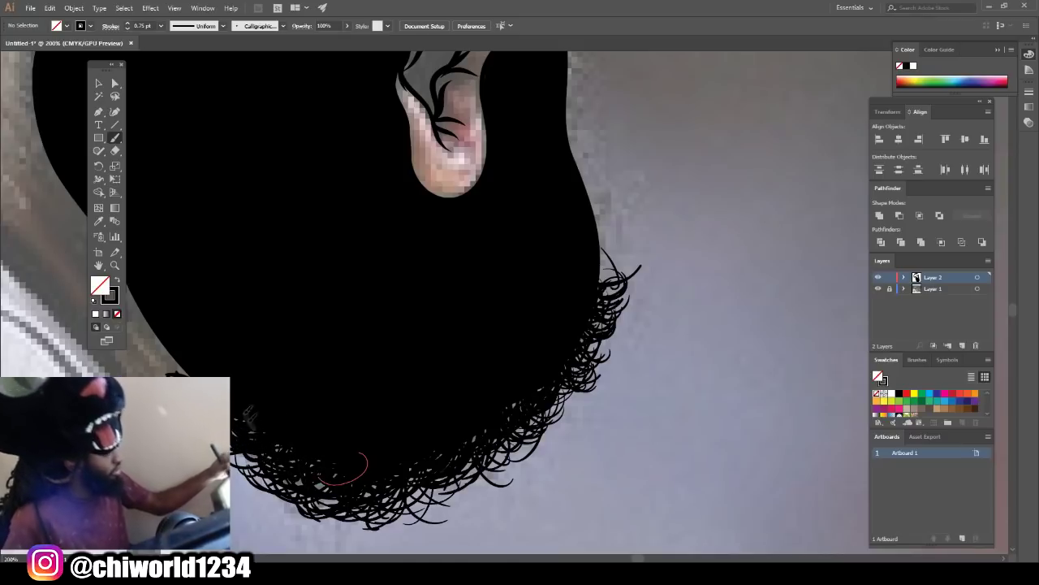
{"action": "left_click_drag", "start_coordinate": [546, 388], "coordinate": [552, 373]}
{"action": "mouse_move", "coordinate": [494, 431]}
{"action": "left_mouse_down"}
{"action": "mouse_move", "coordinate": [471, 451]}
{"action": "mouse_move", "coordinate": [468, 427]}
{"action": "mouse_move", "coordinate": [452, 458]}
{"action": "left_mouse_up"}
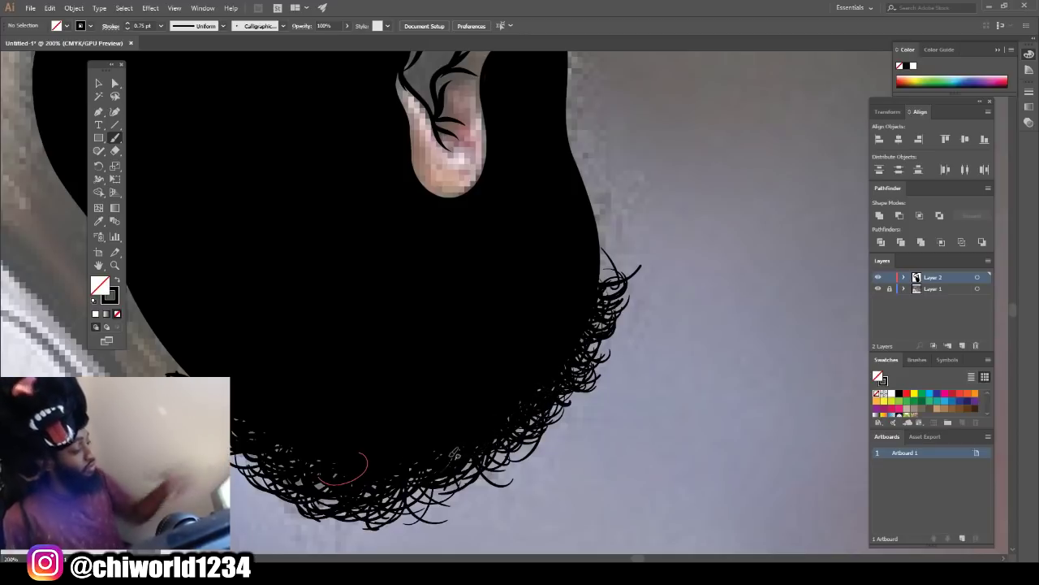
Step: Hide the photo layer to check the line art on white, and show the photo again
{"action": "scroll", "coordinate": [455, 453], "scroll_direction": "down", "scroll_amount": 4}
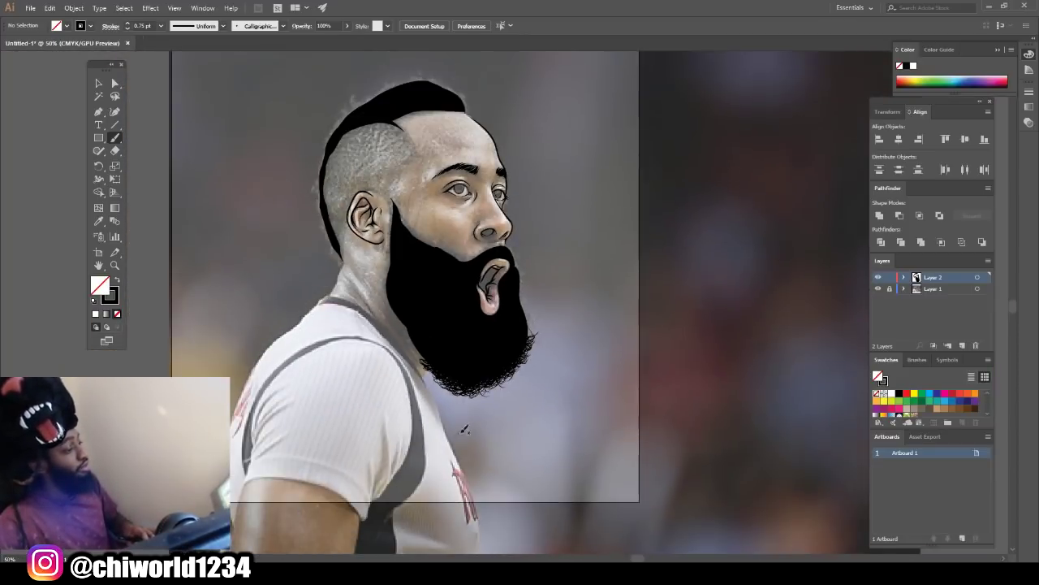
{"action": "key", "text": "ctrl+plus"}
{"action": "key", "text": "ctrl+plus"}
{"action": "left_click", "coordinate": [877, 290]}
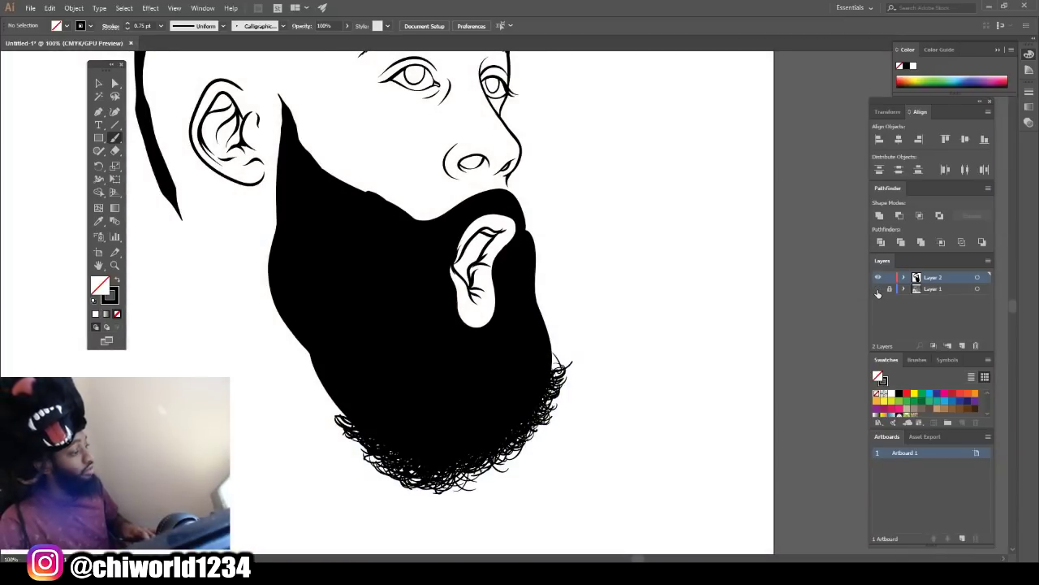
{"action": "key", "text": "ctrl+minus"}
{"action": "key", "text": "ctrl+plus"}
{"action": "key", "text": "ctrl+plus"}
{"action": "left_click", "coordinate": [878, 290]}
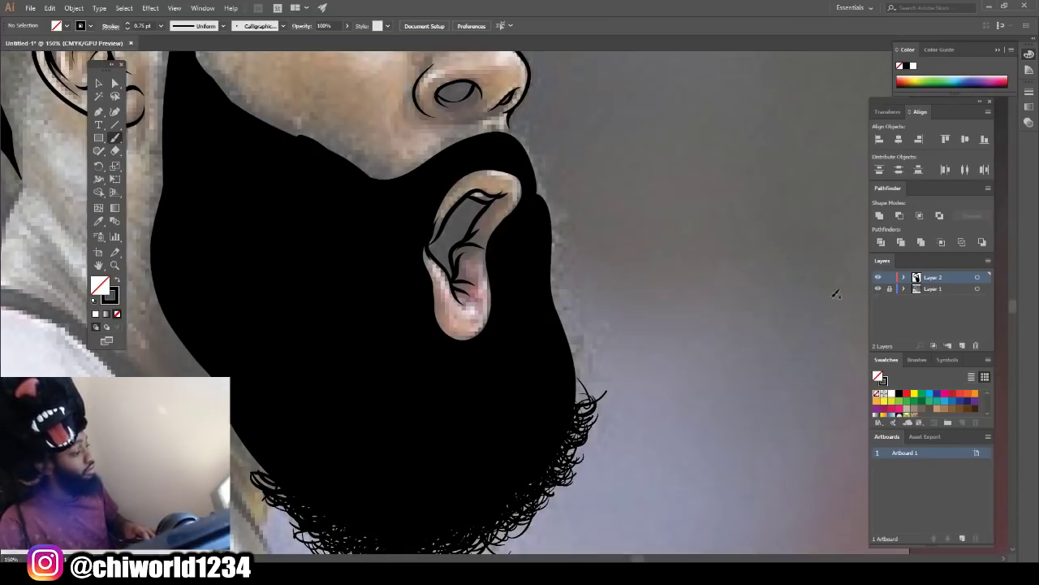
Step: Paint short curly hairs up the beard's front edge, from the chin to beside the mouth
{"action": "scroll", "coordinate": [662, 356], "scroll_direction": "down", "scroll_amount": 1}
{"action": "key", "text": "ctrl+plus"}
{"action": "mouse_move", "coordinate": [595, 480]}
{"action": "left_mouse_down"}
{"action": "mouse_move", "coordinate": [605, 436]}
{"action": "mouse_move", "coordinate": [621, 453]}
{"action": "mouse_move", "coordinate": [614, 437]}
{"action": "left_mouse_up"}
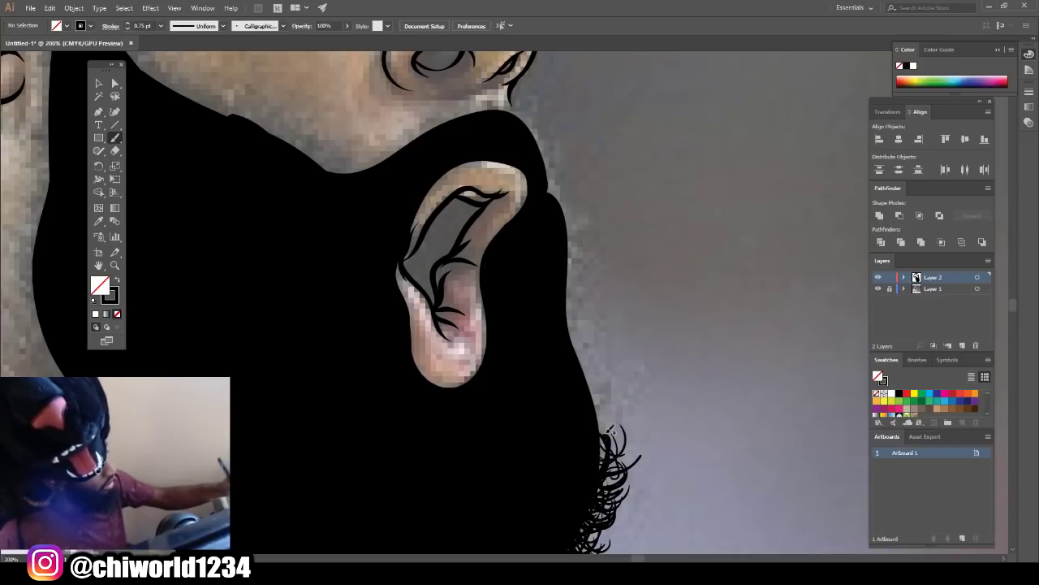
{"action": "mouse_move", "coordinate": [619, 429]}
{"action": "left_mouse_down"}
{"action": "mouse_move", "coordinate": [599, 394]}
{"action": "mouse_move", "coordinate": [615, 382]}
{"action": "mouse_move", "coordinate": [611, 370]}
{"action": "left_mouse_up"}
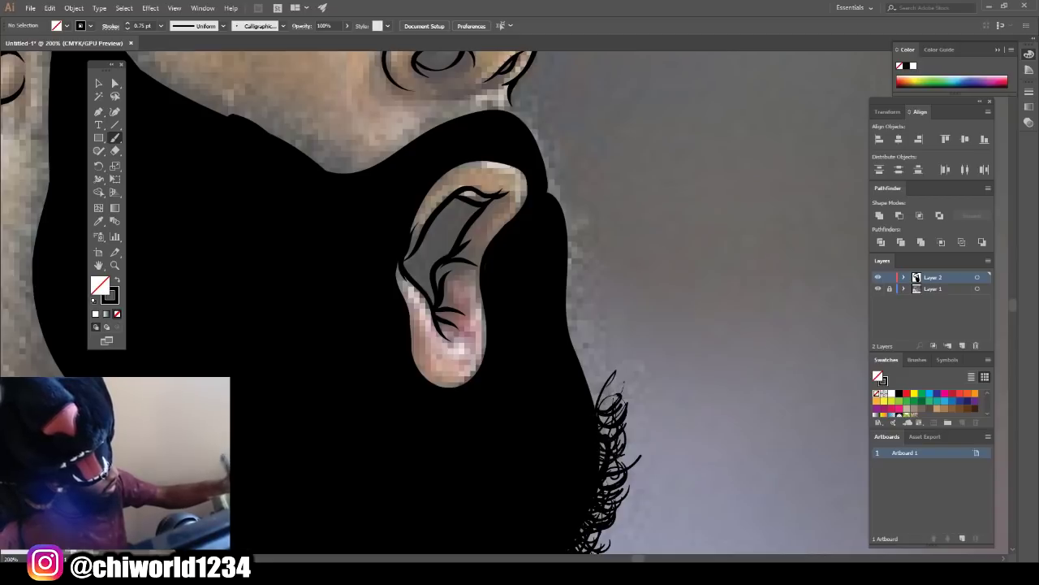
{"action": "left_click_drag", "start_coordinate": [611, 467], "coordinate": [627, 439]}
{"action": "mouse_move", "coordinate": [596, 412]}
{"action": "left_mouse_down"}
{"action": "mouse_move", "coordinate": [614, 375]}
{"action": "mouse_move", "coordinate": [594, 354]}
{"action": "left_mouse_up"}
{"action": "mouse_move", "coordinate": [580, 365]}
{"action": "left_mouse_down"}
{"action": "mouse_move", "coordinate": [595, 331]}
{"action": "mouse_move", "coordinate": [582, 312]}
{"action": "left_mouse_up"}
{"action": "left_click_drag", "start_coordinate": [571, 336], "coordinate": [578, 271]}
{"action": "left_click_drag", "start_coordinate": [569, 278], "coordinate": [575, 247]}
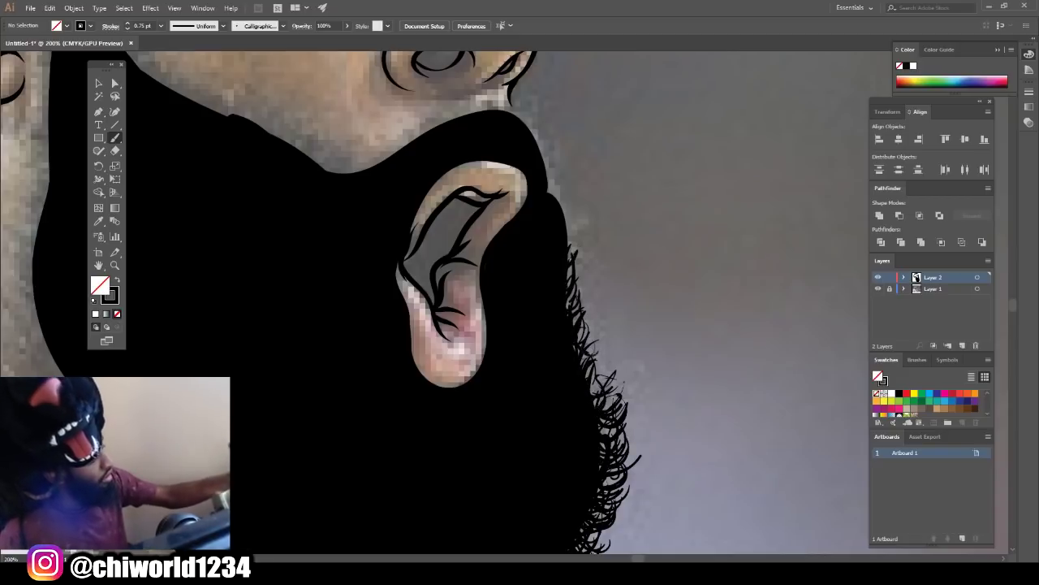
{"action": "left_click_drag", "start_coordinate": [591, 395], "coordinate": [607, 360]}
{"action": "left_click_drag", "start_coordinate": [583, 359], "coordinate": [599, 341]}
Step: Paint short hairs along the beard's upper cheek edge and curls up its neck-side edge
{"action": "key", "text": "ctrl+minus"}
{"action": "left_click_drag", "start_coordinate": [455, 366], "coordinate": [591, 313]}
{"action": "left_click_drag", "start_coordinate": [395, 461], "coordinate": [361, 413]}
{"action": "mouse_move", "coordinate": [387, 436]}
{"action": "left_mouse_down"}
{"action": "mouse_move", "coordinate": [354, 403]}
{"action": "mouse_move", "coordinate": [276, 273]}
{"action": "mouse_move", "coordinate": [272, 226]}
{"action": "left_mouse_up"}
{"action": "left_click_drag", "start_coordinate": [304, 331], "coordinate": [294, 310]}
{"action": "left_click_drag", "start_coordinate": [330, 365], "coordinate": [310, 323]}
Step: Paint short hairs up the beard's rear edge in front of the ear to the tip of the sideburn
{"action": "key", "text": "ctrl+minus"}
{"action": "key", "text": "ctrl+minus"}
{"action": "key", "text": "ctrl+minus"}
{"action": "scroll", "coordinate": [309, 325], "scroll_direction": "up", "scroll_amount": 3}
{"action": "key", "text": "ctrl+plus"}
{"action": "key", "text": "ctrl+plus"}
{"action": "key", "text": "ctrl+plus"}
{"action": "mouse_move", "coordinate": [290, 390]}
{"action": "left_mouse_down"}
{"action": "mouse_move", "coordinate": [275, 336]}
{"action": "mouse_move", "coordinate": [281, 308]}
{"action": "left_mouse_up"}
{"action": "mouse_move", "coordinate": [300, 333]}
{"action": "left_mouse_down"}
{"action": "mouse_move", "coordinate": [284, 284]}
{"action": "mouse_move", "coordinate": [305, 110]}
{"action": "left_mouse_up"}
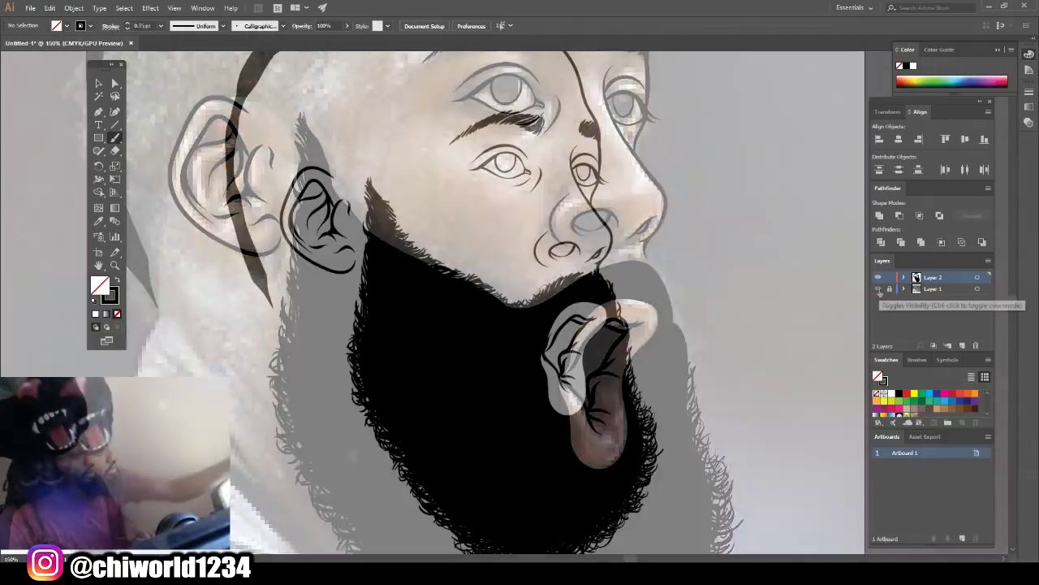
Step: Hide the photo layer to review the full head with its textured beard, and show the photo again
{"action": "left_click", "coordinate": [878, 288]}
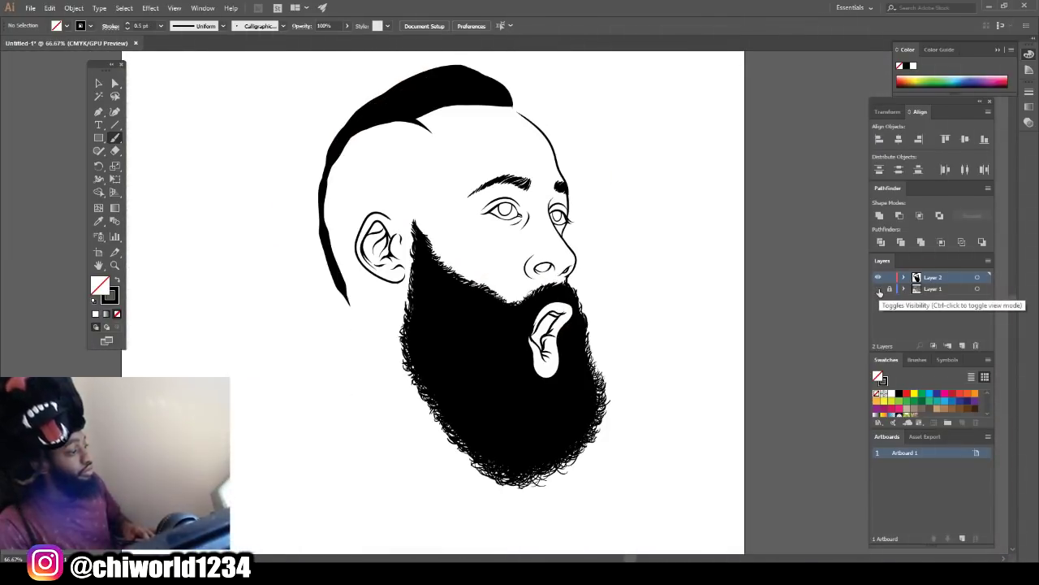
{"action": "key", "text": "ctrl+plus"}
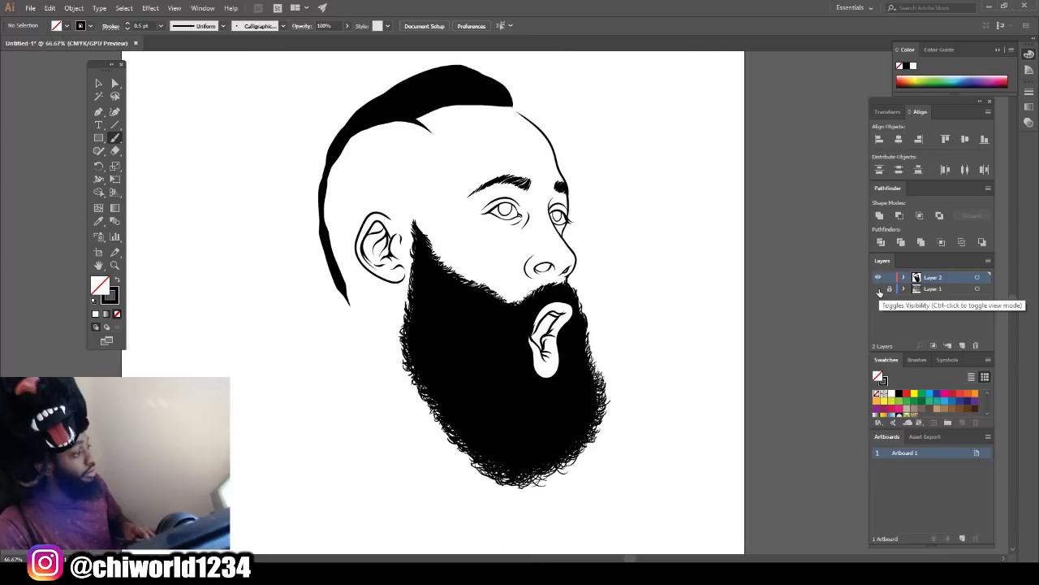
{"action": "left_click", "coordinate": [877, 289]}
{"action": "key", "text": "ctrl+plus"}
{"action": "key", "text": "ctrl+plus"}
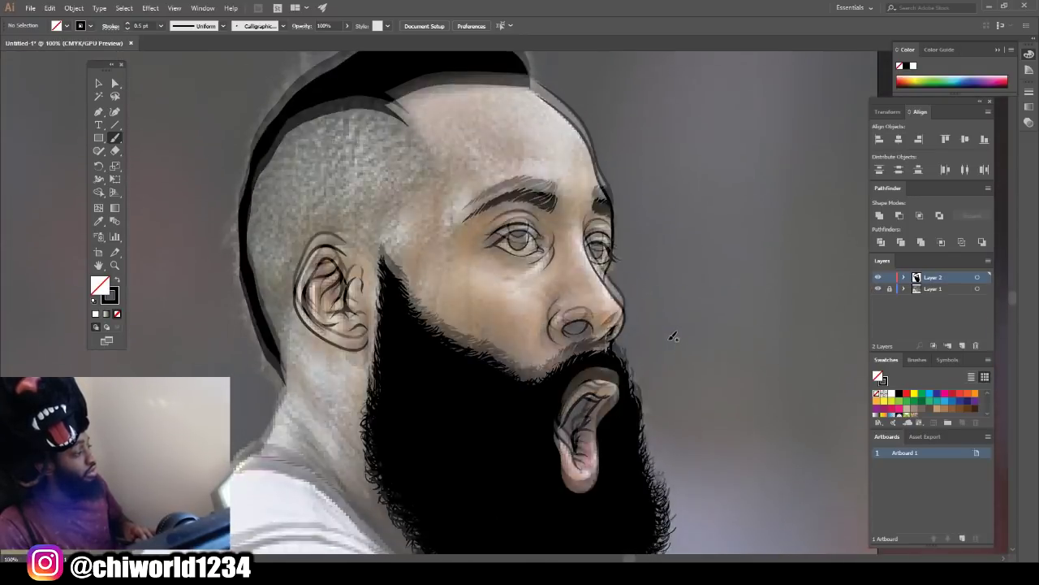
Step: Paint curly hairs along the hair's outer contour from the nape over the crown to the forehead
{"action": "scroll", "coordinate": [667, 337], "scroll_direction": "up", "scroll_amount": 1}
{"action": "scroll", "coordinate": [667, 337], "scroll_direction": "left", "scroll_amount": 9}
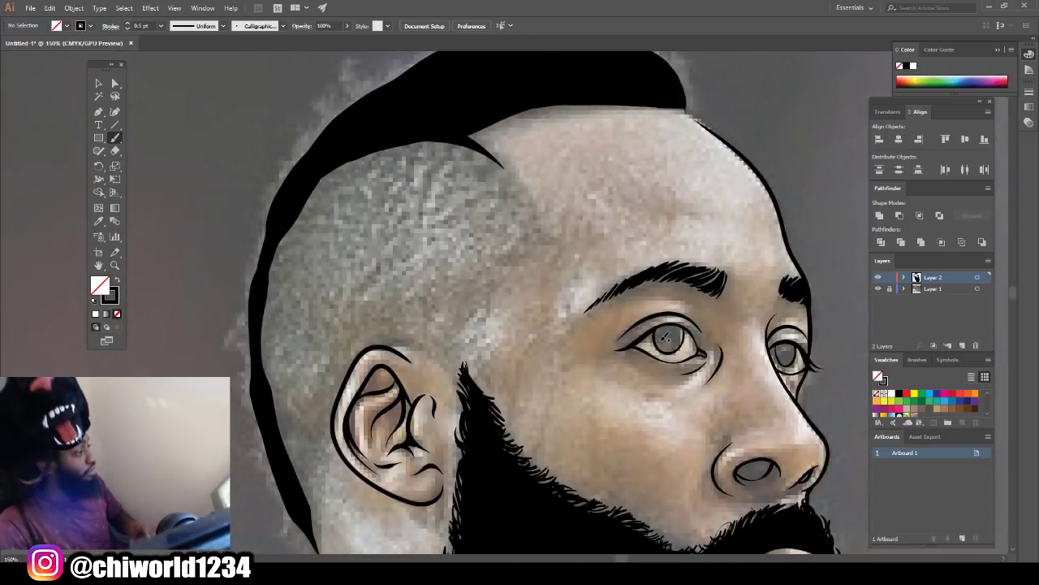
{"action": "scroll", "coordinate": [667, 337], "scroll_direction": "down", "scroll_amount": 5}
{"action": "left_click_drag", "start_coordinate": [311, 462], "coordinate": [316, 475]}
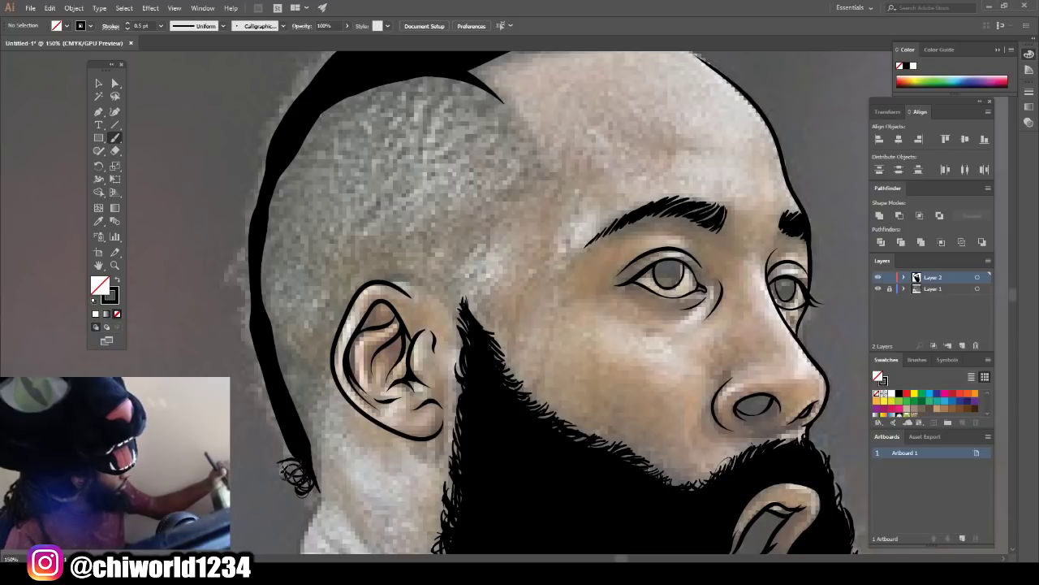
{"action": "mouse_move", "coordinate": [293, 453]}
{"action": "left_mouse_down"}
{"action": "mouse_move", "coordinate": [253, 401]}
{"action": "mouse_move", "coordinate": [220, 286]}
{"action": "mouse_move", "coordinate": [242, 242]}
{"action": "left_mouse_up"}
{"action": "scroll", "coordinate": [268, 410], "scroll_direction": "up", "scroll_amount": 3}
{"action": "left_click_drag", "start_coordinate": [244, 414], "coordinate": [268, 312]}
{"action": "mouse_move", "coordinate": [698, 218]}
{"action": "left_mouse_down"}
{"action": "mouse_move", "coordinate": [537, 230]}
{"action": "mouse_move", "coordinate": [472, 255]}
{"action": "mouse_move", "coordinate": [653, 166]}
{"action": "mouse_move", "coordinate": [591, 133]}
{"action": "mouse_move", "coordinate": [511, 123]}
{"action": "mouse_move", "coordinate": [362, 199]}
{"action": "mouse_move", "coordinate": [280, 301]}
{"action": "left_mouse_up"}
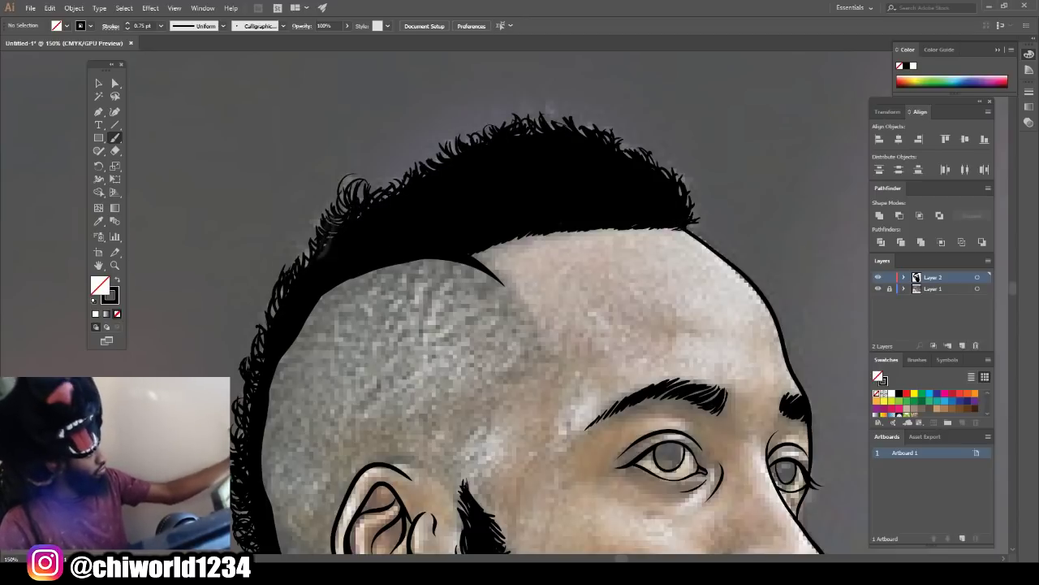
Step: Set the stroke weight to 0.25 pt and paint finer hairs among the curls along the hair's outer contour
{"action": "key", "text": "ctrl+minus"}
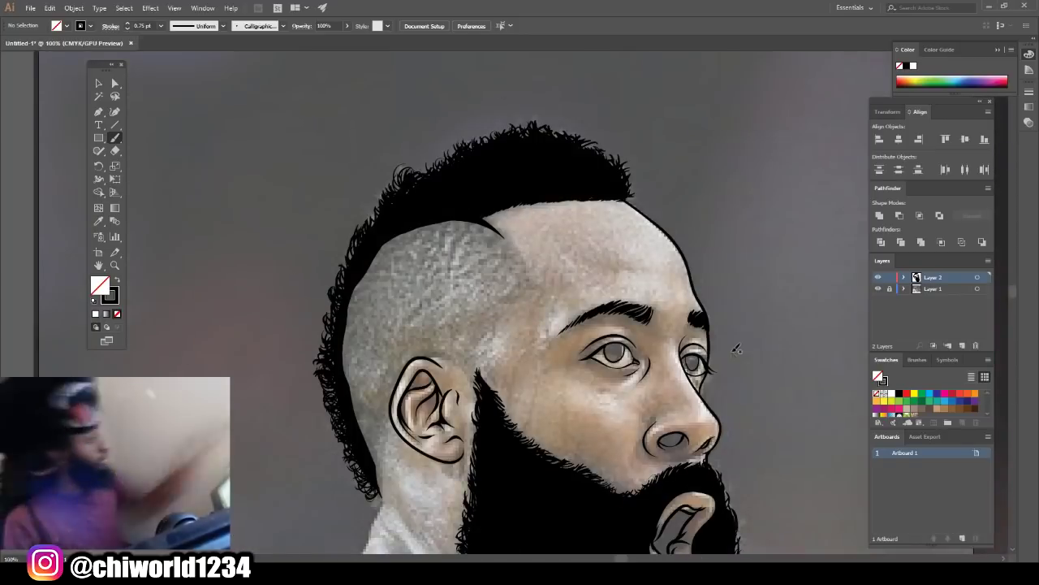
{"action": "left_click", "coordinate": [127, 28]}
{"action": "left_click", "coordinate": [127, 29]}
{"action": "left_click_drag", "start_coordinate": [346, 272], "coordinate": [357, 242]}
{"action": "left_click_drag", "start_coordinate": [622, 195], "coordinate": [639, 203]}
{"action": "left_click_drag", "start_coordinate": [568, 133], "coordinate": [547, 127]}
{"action": "left_click_drag", "start_coordinate": [527, 132], "coordinate": [515, 122]}
{"action": "left_click_drag", "start_coordinate": [474, 151], "coordinate": [456, 138]}
{"action": "left_click_drag", "start_coordinate": [435, 169], "coordinate": [419, 159]}
{"action": "left_click_drag", "start_coordinate": [557, 135], "coordinate": [552, 123]}
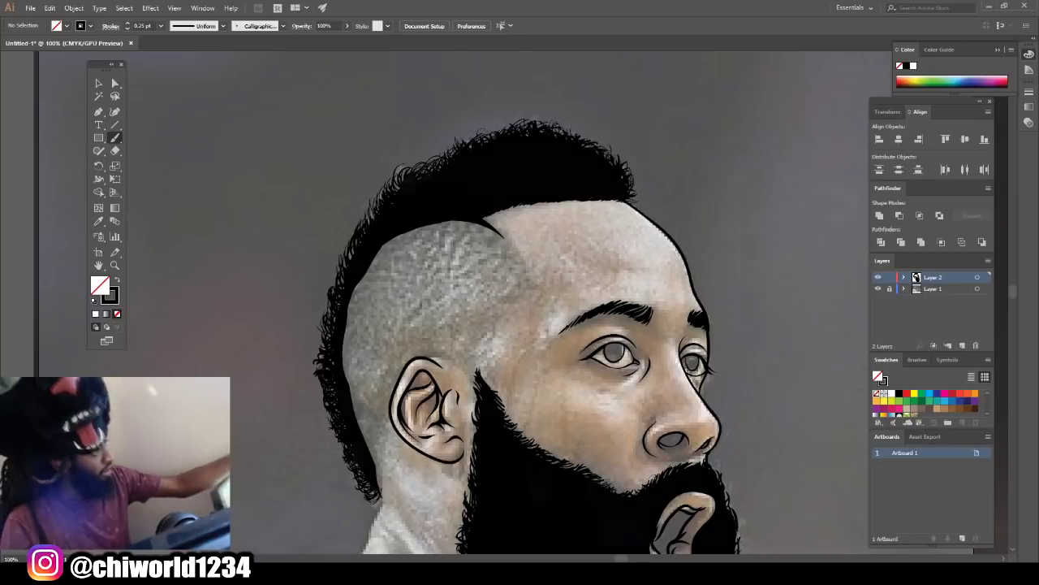
Step: Set the stroke weight to 0.75 pt and paint short hairs below the hairline from the temple point backward
{"action": "key", "text": "ctrl+minus"}
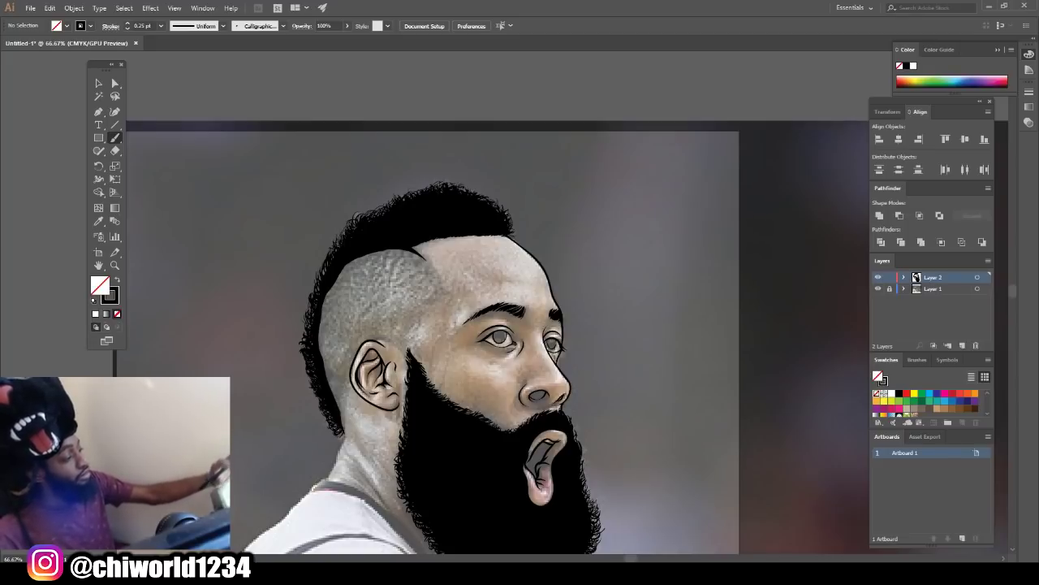
{"action": "key", "text": "ctrl+plus"}
{"action": "key", "text": "ctrl+plus"}
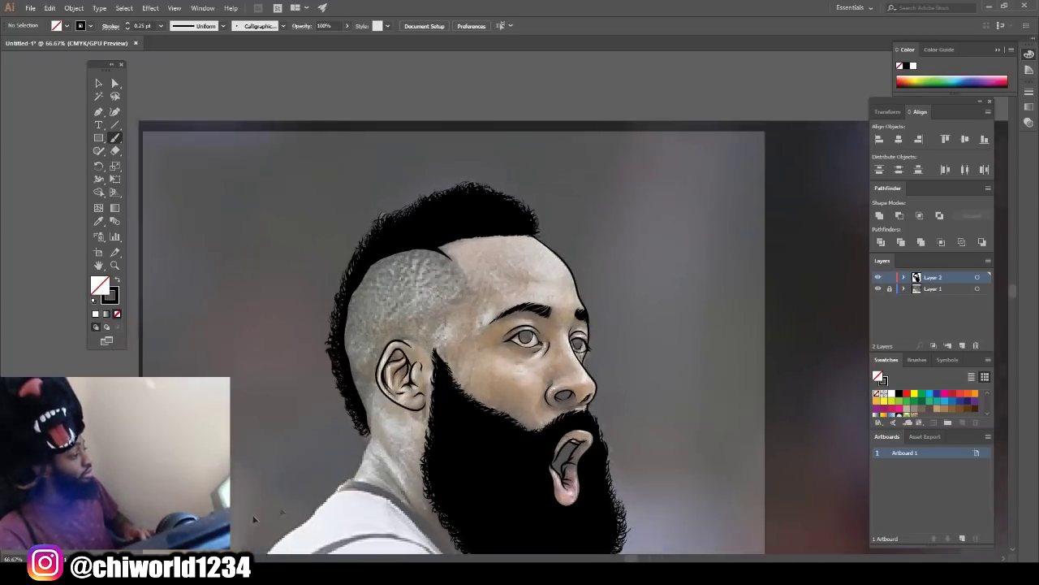
{"action": "scroll", "coordinate": [252, 516], "scroll_direction": "down", "scroll_amount": 1}
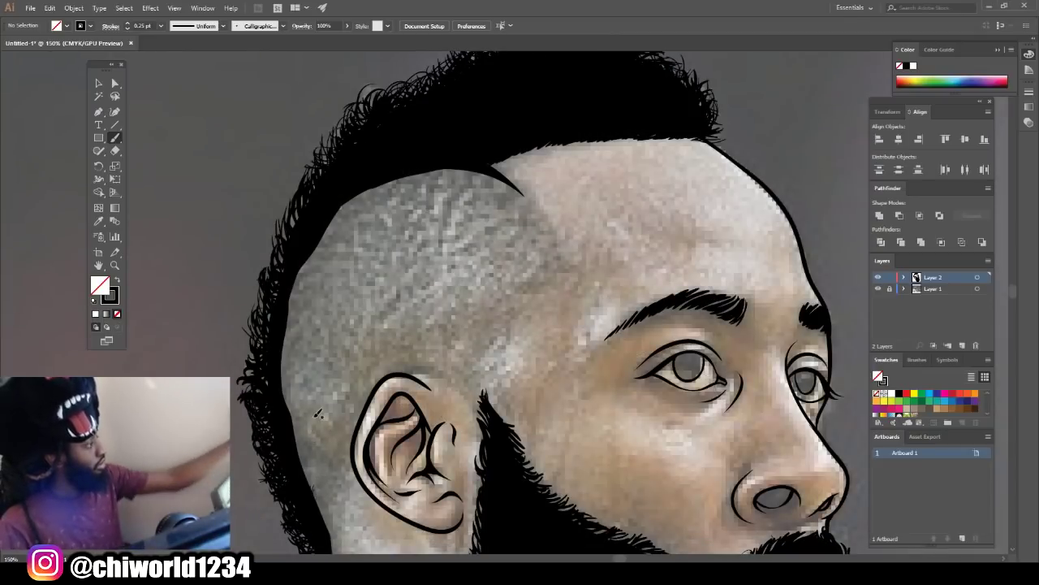
{"action": "left_click", "coordinate": [161, 26]}
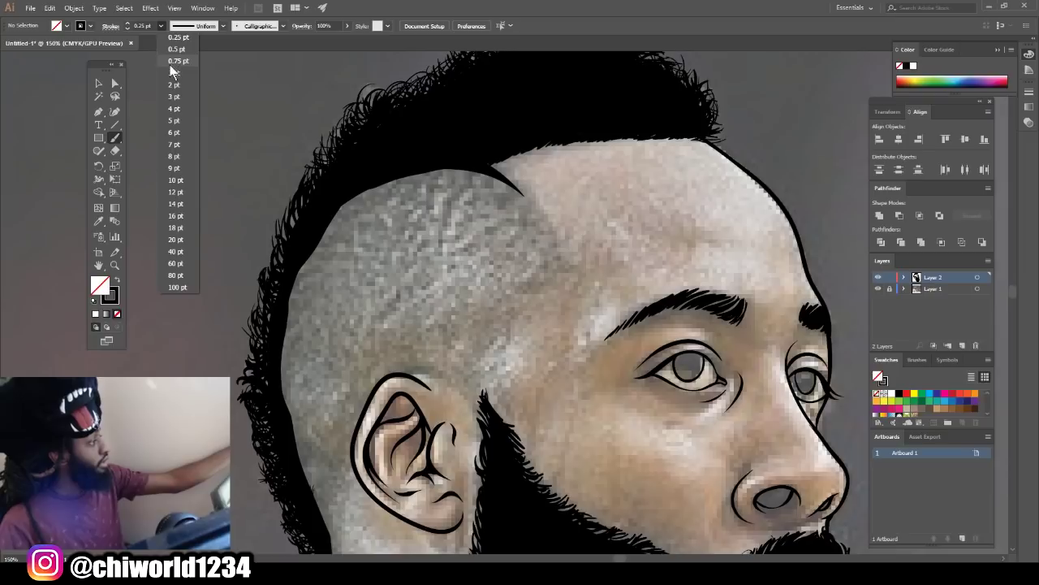
{"action": "left_click", "coordinate": [172, 62]}
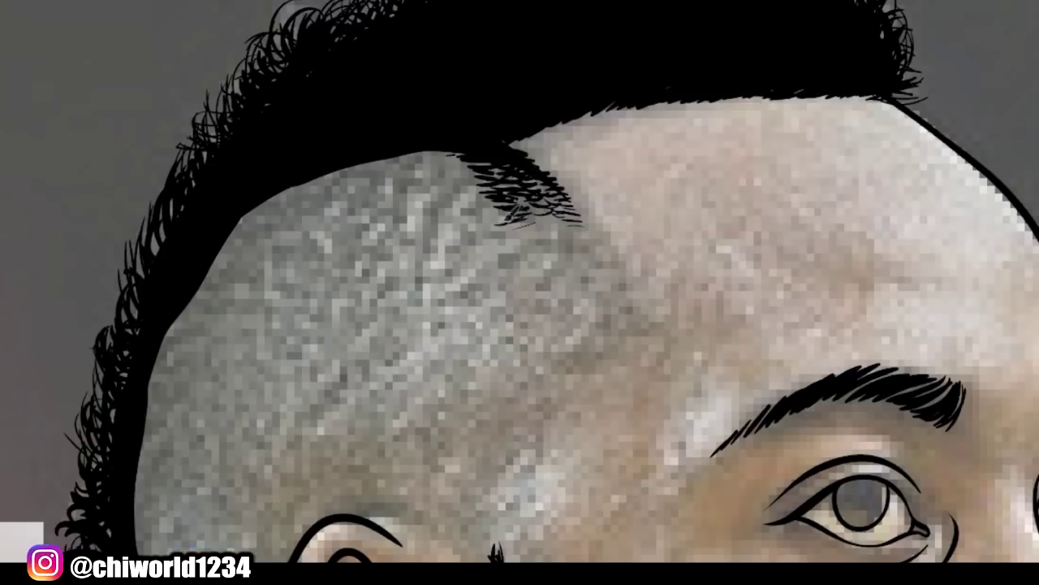
{"action": "mouse_move", "coordinate": [468, 187]}
{"action": "left_mouse_down"}
{"action": "mouse_move", "coordinate": [492, 190]}
{"action": "mouse_move", "coordinate": [466, 159]}
{"action": "left_mouse_up"}
{"action": "left_click_drag", "start_coordinate": [435, 155], "coordinate": [455, 153]}
{"action": "left_click_drag", "start_coordinate": [430, 155], "coordinate": [461, 158]}
{"action": "mouse_move", "coordinate": [471, 213]}
{"action": "left_mouse_down"}
{"action": "mouse_move", "coordinate": [503, 229]}
{"action": "mouse_move", "coordinate": [487, 211]}
{"action": "left_mouse_up"}
{"action": "mouse_move", "coordinate": [445, 184]}
{"action": "left_mouse_down"}
{"action": "mouse_move", "coordinate": [485, 204]}
{"action": "mouse_move", "coordinate": [460, 178]}
{"action": "left_mouse_up"}
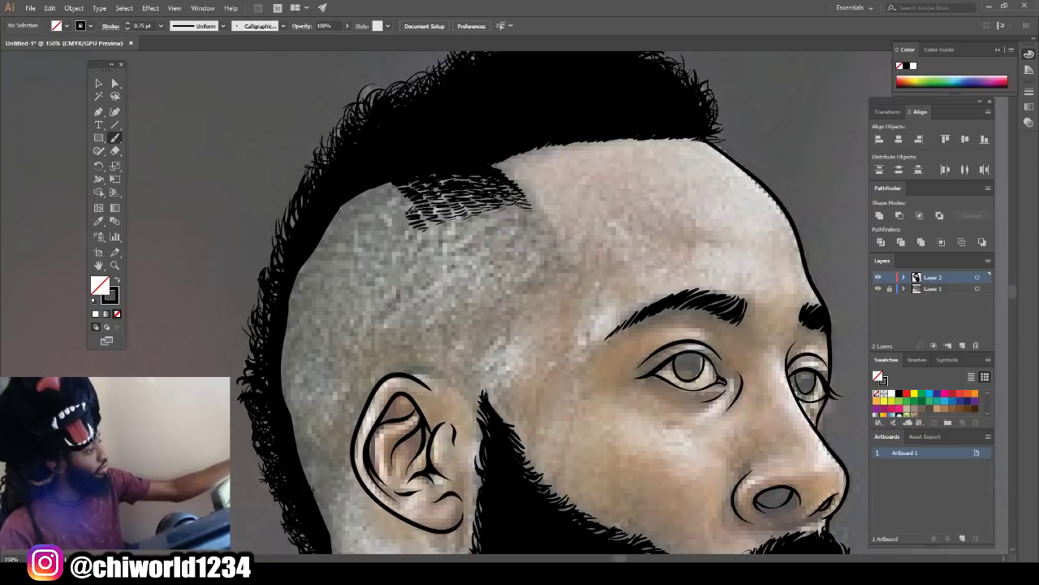
Step: Continue the band of short hairs along the hair's lower edge toward the back of the head
{"action": "left_click_drag", "start_coordinate": [398, 208], "coordinate": [411, 197]}
{"action": "left_click_drag", "start_coordinate": [391, 199], "coordinate": [406, 180]}
{"action": "left_click_drag", "start_coordinate": [376, 190], "coordinate": [396, 178]}
{"action": "left_click_drag", "start_coordinate": [385, 220], "coordinate": [407, 202]}
{"action": "mouse_move", "coordinate": [365, 203]}
{"action": "left_mouse_down"}
{"action": "mouse_move", "coordinate": [396, 189]}
{"action": "mouse_move", "coordinate": [379, 183]}
{"action": "left_mouse_up"}
{"action": "mouse_move", "coordinate": [395, 241]}
{"action": "left_mouse_down"}
{"action": "mouse_move", "coordinate": [410, 232]}
{"action": "mouse_move", "coordinate": [361, 200]}
{"action": "left_mouse_up"}
{"action": "left_click_drag", "start_coordinate": [377, 210], "coordinate": [344, 196]}
{"action": "left_click_drag", "start_coordinate": [395, 249], "coordinate": [344, 206]}
{"action": "left_click_drag", "start_coordinate": [364, 219], "coordinate": [336, 204]}
{"action": "left_click_drag", "start_coordinate": [378, 242], "coordinate": [361, 228]}
{"action": "left_click_drag", "start_coordinate": [367, 239], "coordinate": [327, 217]}
{"action": "left_click_drag", "start_coordinate": [368, 256], "coordinate": [319, 227]}
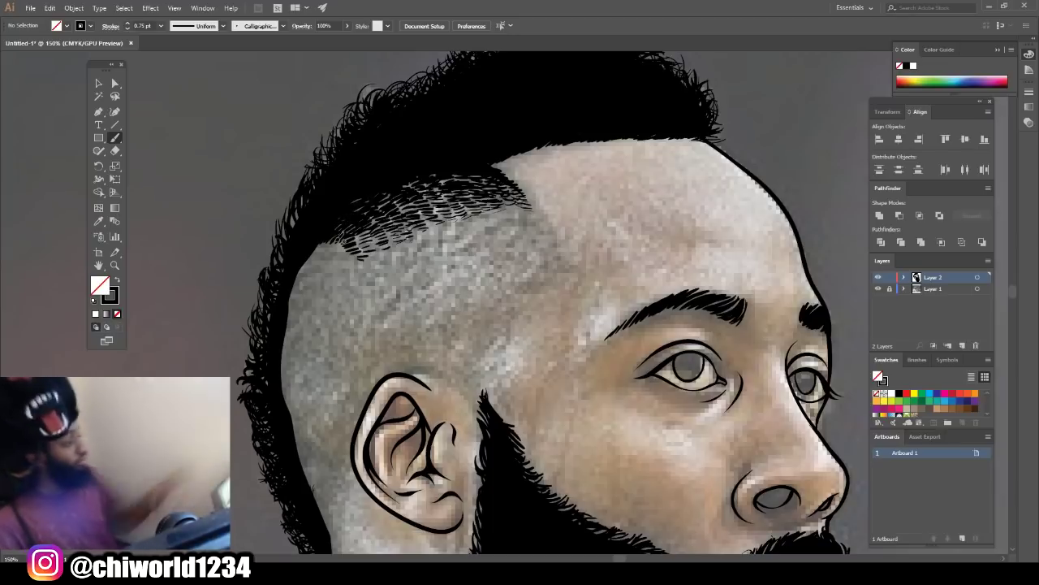
Step: Paint short hairs down the hair's inner edge at the back of the head to behind the ear
{"action": "left_click_drag", "start_coordinate": [243, 293], "coordinate": [216, 242]}
{"action": "left_click_drag", "start_coordinate": [320, 211], "coordinate": [291, 192]}
{"action": "mouse_move", "coordinate": [288, 213]}
{"action": "left_mouse_down"}
{"action": "mouse_move", "coordinate": [310, 228]}
{"action": "mouse_move", "coordinate": [295, 252]}
{"action": "mouse_move", "coordinate": [284, 250]}
{"action": "left_mouse_up"}
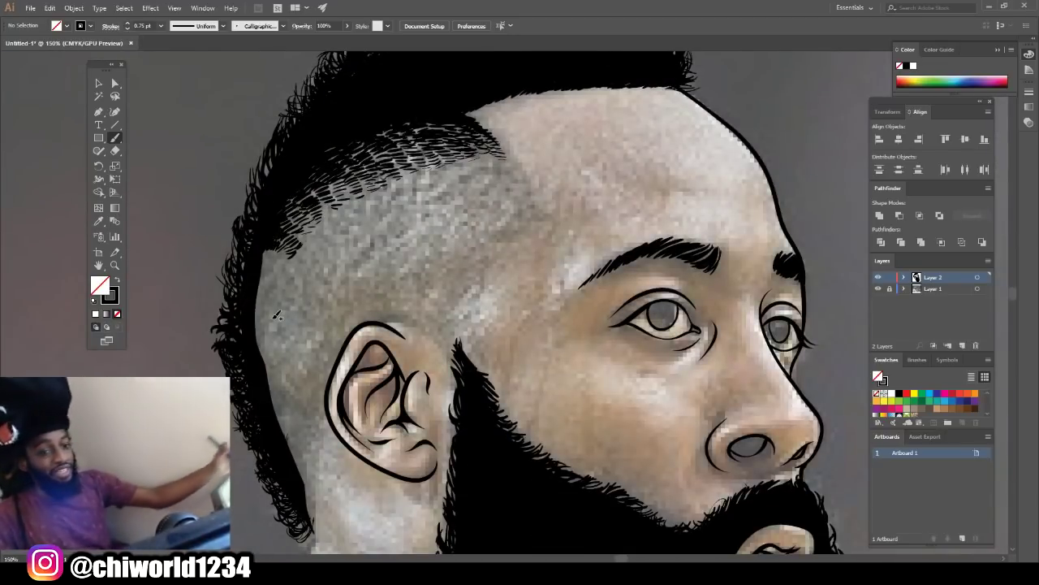
{"action": "mouse_move", "coordinate": [294, 258]}
{"action": "left_mouse_down"}
{"action": "mouse_move", "coordinate": [287, 268]}
{"action": "mouse_move", "coordinate": [266, 262]}
{"action": "mouse_move", "coordinate": [277, 278]}
{"action": "mouse_move", "coordinate": [263, 272]}
{"action": "mouse_move", "coordinate": [256, 323]}
{"action": "mouse_move", "coordinate": [272, 341]}
{"action": "mouse_move", "coordinate": [260, 354]}
{"action": "mouse_move", "coordinate": [278, 432]}
{"action": "left_mouse_up"}
{"action": "left_click_drag", "start_coordinate": [291, 430], "coordinate": [283, 449]}
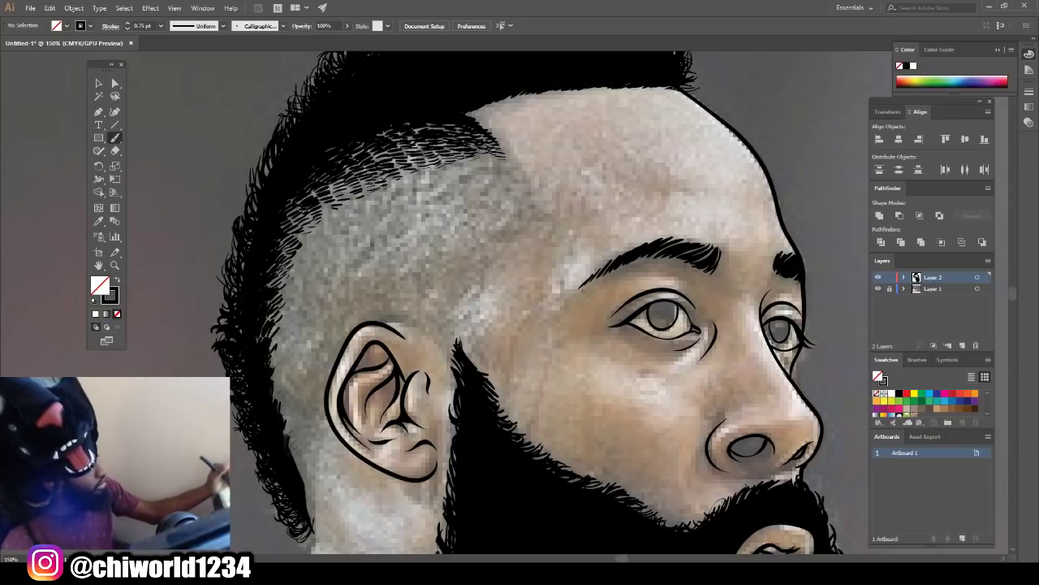
Step: Set the stroke weight to 0.5 pt and paint finer hairs beneath the first band from the temple backward
{"action": "left_click", "coordinate": [161, 25]}
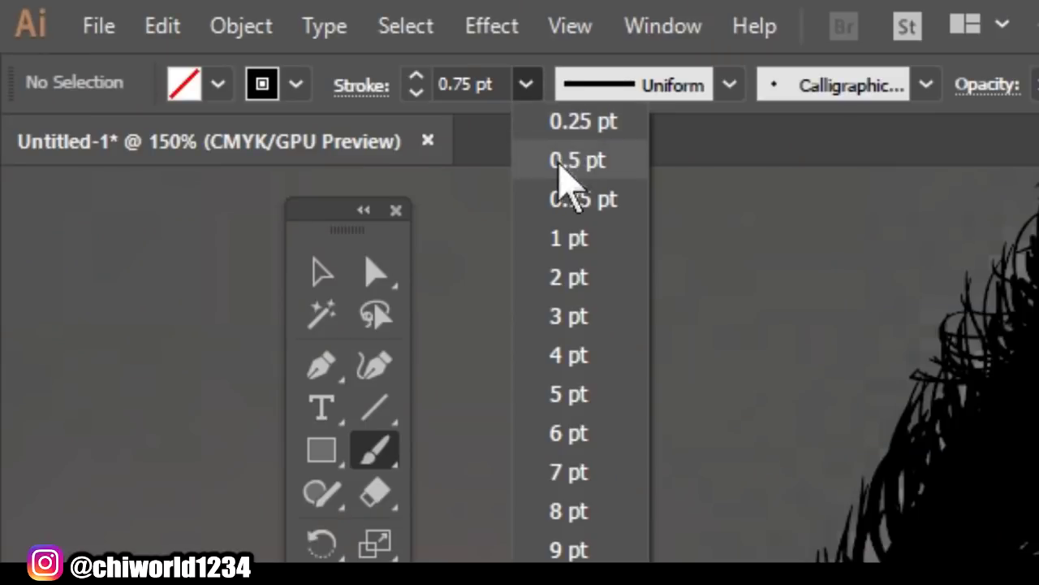
{"action": "left_click", "coordinate": [570, 162]}
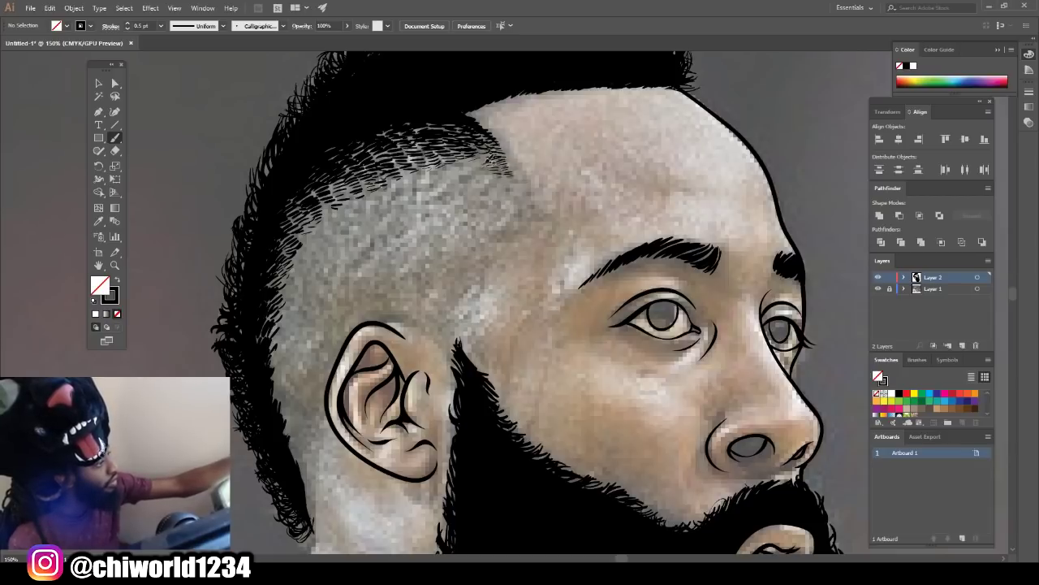
{"action": "left_click_drag", "start_coordinate": [494, 172], "coordinate": [432, 185]}
{"action": "left_click_drag", "start_coordinate": [437, 169], "coordinate": [418, 183]}
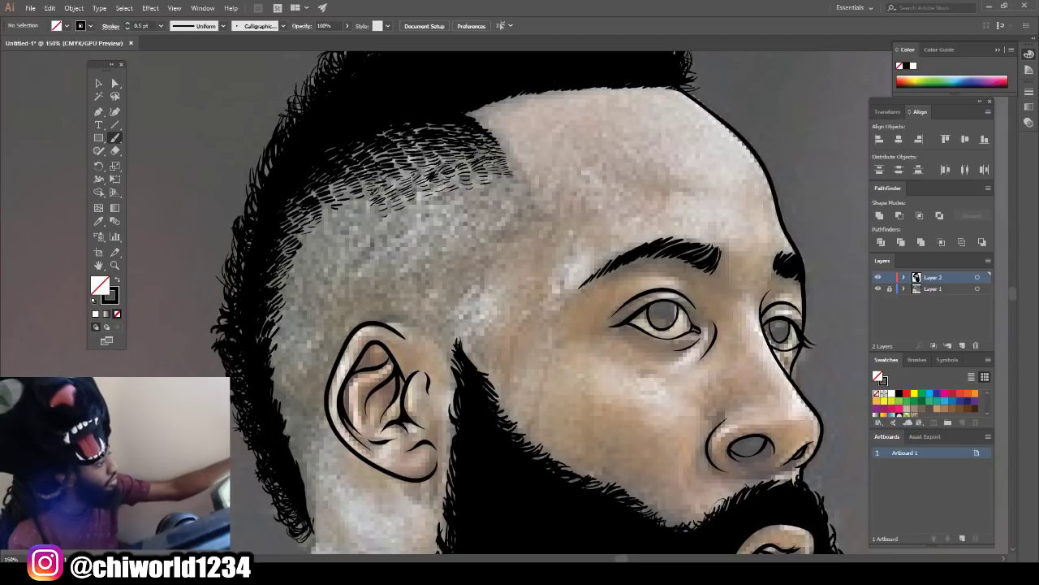
{"action": "left_click_drag", "start_coordinate": [375, 203], "coordinate": [364, 212]}
{"action": "mouse_move", "coordinate": [362, 224]}
{"action": "left_mouse_down"}
{"action": "mouse_move", "coordinate": [352, 232]}
{"action": "mouse_move", "coordinate": [347, 218]}
{"action": "left_mouse_up"}
{"action": "left_click_drag", "start_coordinate": [352, 206], "coordinate": [334, 230]}
{"action": "mouse_move", "coordinate": [343, 209]}
{"action": "left_mouse_down"}
{"action": "mouse_move", "coordinate": [327, 221]}
{"action": "mouse_move", "coordinate": [327, 245]}
{"action": "left_mouse_up"}
{"action": "left_click_drag", "start_coordinate": [332, 226], "coordinate": [317, 233]}
{"action": "left_click_drag", "start_coordinate": [361, 187], "coordinate": [345, 197]}
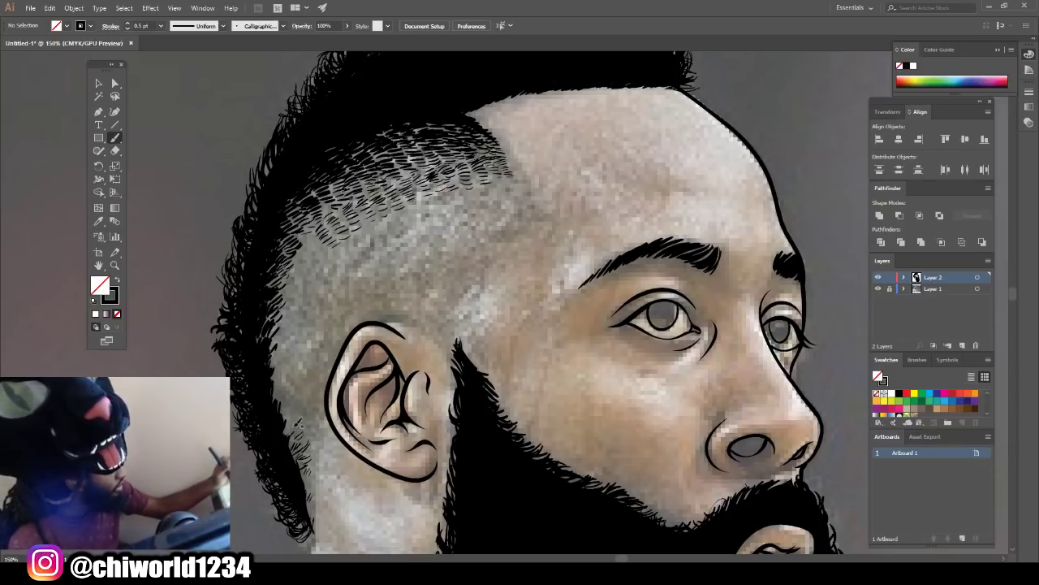
Step: Paint fine hairs along the hair's rear inner edge from the nape up past the ear
{"action": "left_click_drag", "start_coordinate": [285, 416], "coordinate": [302, 401]}
{"action": "left_click_drag", "start_coordinate": [285, 411], "coordinate": [302, 392]}
{"action": "left_click_drag", "start_coordinate": [283, 396], "coordinate": [303, 369]}
{"action": "mouse_move", "coordinate": [284, 372]}
{"action": "left_mouse_down"}
{"action": "mouse_move", "coordinate": [309, 359]}
{"action": "mouse_move", "coordinate": [302, 351]}
{"action": "left_mouse_up"}
{"action": "mouse_move", "coordinate": [277, 354]}
{"action": "left_mouse_down"}
{"action": "mouse_move", "coordinate": [300, 342]}
{"action": "mouse_move", "coordinate": [273, 347]}
{"action": "left_mouse_up"}
{"action": "left_click_drag", "start_coordinate": [321, 308], "coordinate": [282, 328]}
{"action": "left_click_drag", "start_coordinate": [317, 281], "coordinate": [286, 305]}
{"action": "left_click_drag", "start_coordinate": [333, 250], "coordinate": [294, 276]}
Step: Paint fine hairs along the front edge of the shaved side from the sideburn tip up to the temple
{"action": "left_click_drag", "start_coordinate": [461, 310], "coordinate": [454, 323]}
{"action": "left_click_drag", "start_coordinate": [446, 323], "coordinate": [440, 336]}
{"action": "left_click_drag", "start_coordinate": [469, 294], "coordinate": [460, 309]}
{"action": "left_click_drag", "start_coordinate": [481, 271], "coordinate": [471, 286]}
{"action": "left_click_drag", "start_coordinate": [490, 250], "coordinate": [479, 264]}
{"action": "left_click_drag", "start_coordinate": [503, 232], "coordinate": [492, 243]}
{"action": "mouse_move", "coordinate": [518, 218]}
{"action": "left_mouse_down"}
{"action": "mouse_move", "coordinate": [505, 229]}
{"action": "mouse_move", "coordinate": [516, 218]}
{"action": "left_mouse_up"}
Step: Fill the shaved side of the head above and behind the ear with sparse short hairs
{"action": "left_click_drag", "start_coordinate": [524, 192], "coordinate": [494, 201]}
{"action": "left_click_drag", "start_coordinate": [479, 210], "coordinate": [450, 218]}
{"action": "mouse_move", "coordinate": [460, 235]}
{"action": "left_mouse_down"}
{"action": "mouse_move", "coordinate": [440, 246]}
{"action": "mouse_move", "coordinate": [427, 234]}
{"action": "left_mouse_up"}
{"action": "left_click_drag", "start_coordinate": [474, 242], "coordinate": [435, 266]}
{"action": "mouse_move", "coordinate": [428, 229]}
{"action": "left_mouse_down"}
{"action": "mouse_move", "coordinate": [411, 238]}
{"action": "mouse_move", "coordinate": [399, 230]}
{"action": "left_mouse_up"}
{"action": "left_click_drag", "start_coordinate": [438, 279], "coordinate": [393, 266]}
{"action": "mouse_move", "coordinate": [401, 222]}
{"action": "left_mouse_down"}
{"action": "mouse_move", "coordinate": [377, 236]}
{"action": "mouse_move", "coordinate": [369, 263]}
{"action": "left_mouse_up"}
{"action": "left_click_drag", "start_coordinate": [374, 237], "coordinate": [348, 276]}
{"action": "left_click_drag", "start_coordinate": [350, 247], "coordinate": [328, 260]}
{"action": "left_click_drag", "start_coordinate": [375, 309], "coordinate": [361, 317]}
{"action": "mouse_move", "coordinate": [345, 294]}
{"action": "left_mouse_down"}
{"action": "mouse_move", "coordinate": [326, 307]}
{"action": "mouse_move", "coordinate": [320, 337]}
{"action": "left_mouse_up"}
{"action": "left_click_drag", "start_coordinate": [333, 347], "coordinate": [307, 392]}
{"action": "left_click_drag", "start_coordinate": [320, 401], "coordinate": [307, 417]}
{"action": "left_click_drag", "start_coordinate": [416, 302], "coordinate": [387, 310]}
{"action": "left_click_drag", "start_coordinate": [439, 287], "coordinate": [419, 293]}
{"action": "left_click_drag", "start_coordinate": [471, 260], "coordinate": [452, 271]}
{"action": "left_click_drag", "start_coordinate": [495, 219], "coordinate": [480, 233]}
{"action": "left_click_drag", "start_coordinate": [514, 202], "coordinate": [504, 207]}
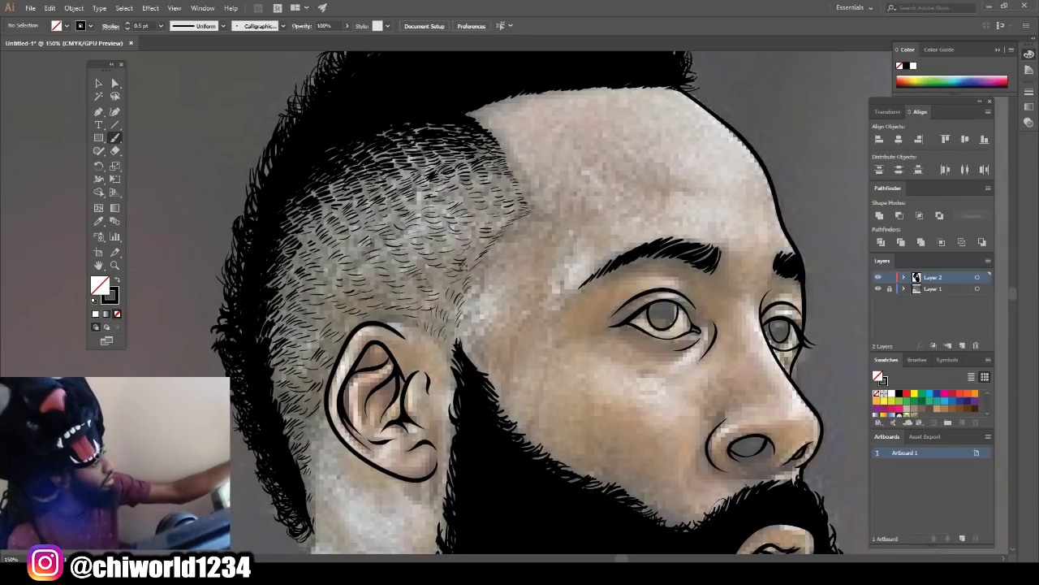
{"action": "left_click_drag", "start_coordinate": [481, 238], "coordinate": [461, 251]}
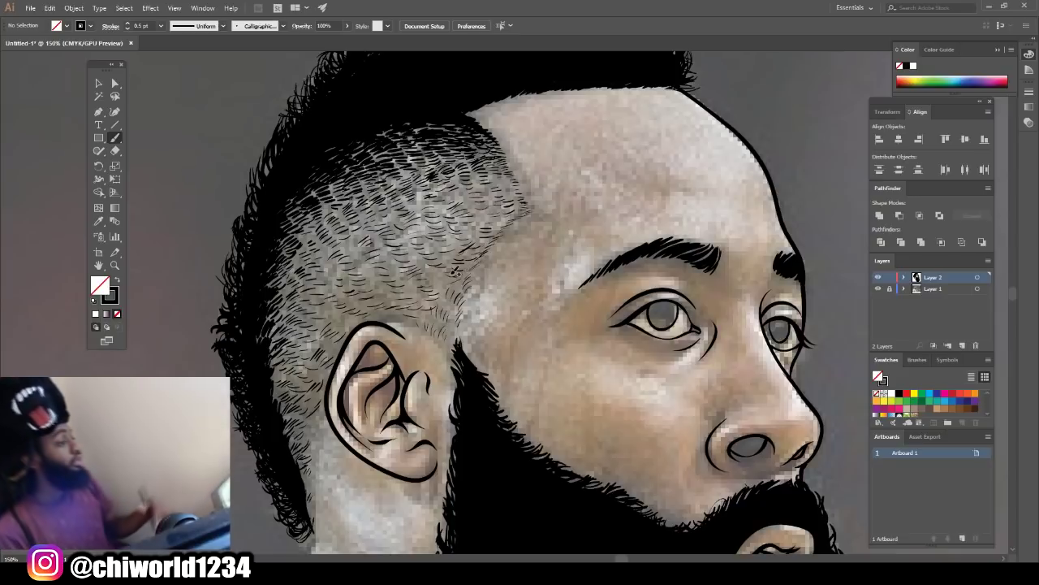
Step: Hide the photo layer to review the line art with its faded side hair, and show the photo again
{"action": "key", "text": "ctrl+minus"}
{"action": "key", "text": "ctrl+minus"}
{"action": "key", "text": "ctrl+minus"}
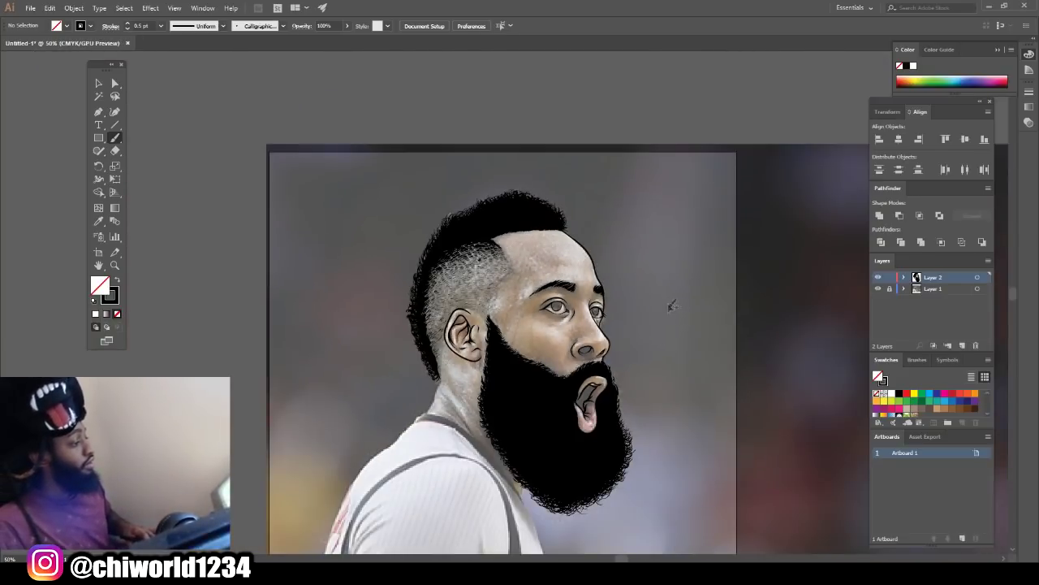
{"action": "left_click", "coordinate": [877, 289]}
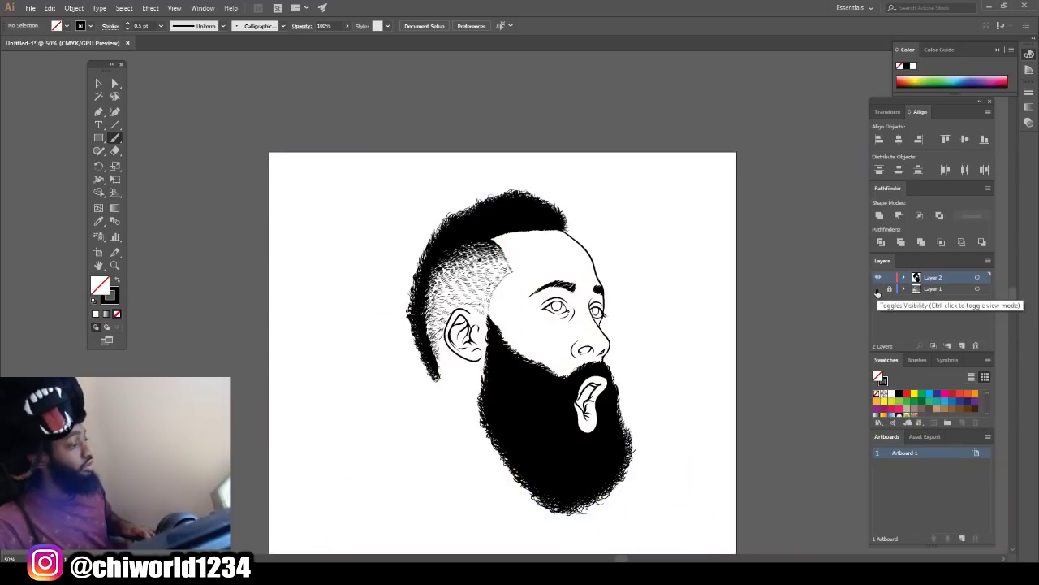
{"action": "key", "text": "ctrl+minus"}
{"action": "key", "text": "ctrl+plus"}
{"action": "key", "text": "ctrl+plus"}
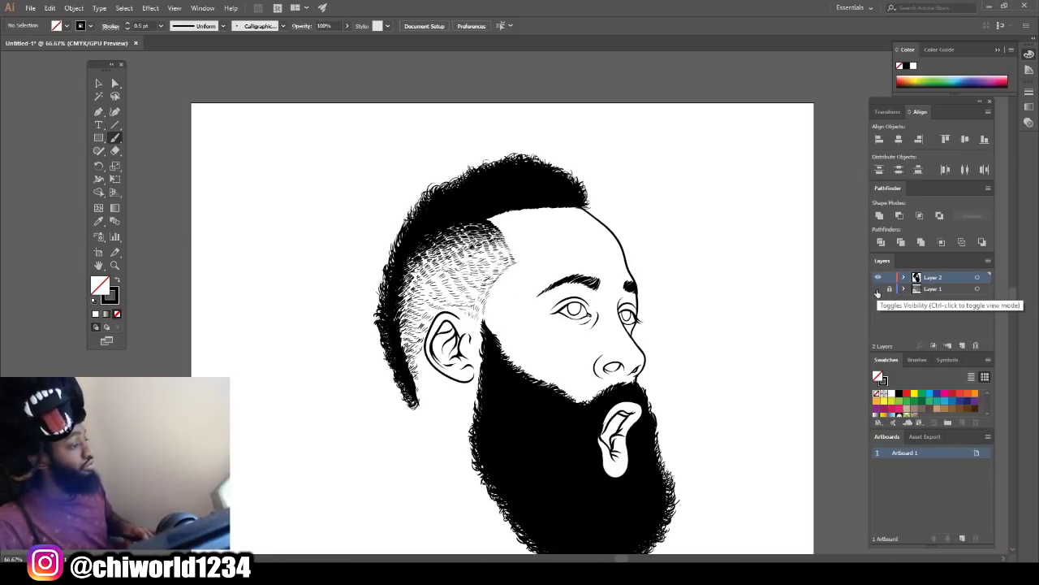
{"action": "left_click", "coordinate": [877, 289]}
Step: Set the stroke weight to 1 pt and paint the neck's rear contour between the shoulder and the nape
{"action": "scroll", "coordinate": [824, 302], "scroll_direction": "down", "scroll_amount": 1}
{"action": "key", "text": "ctrl+plus"}
{"action": "key", "text": "ctrl+plus"}
{"action": "scroll", "coordinate": [800, 311], "scroll_direction": "down", "scroll_amount": 2}
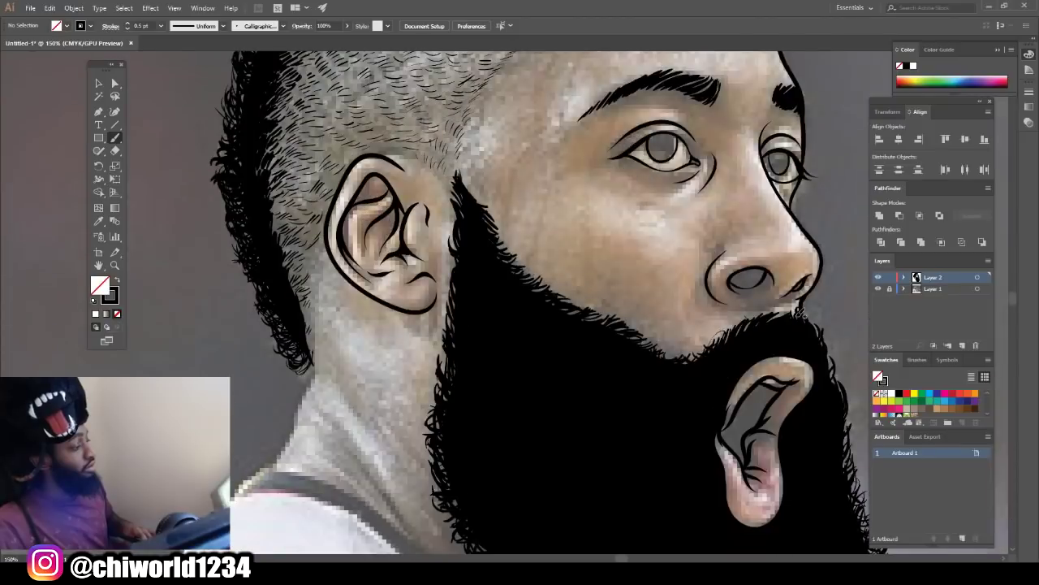
{"action": "scroll", "coordinate": [802, 307], "scroll_direction": "down", "scroll_amount": 5}
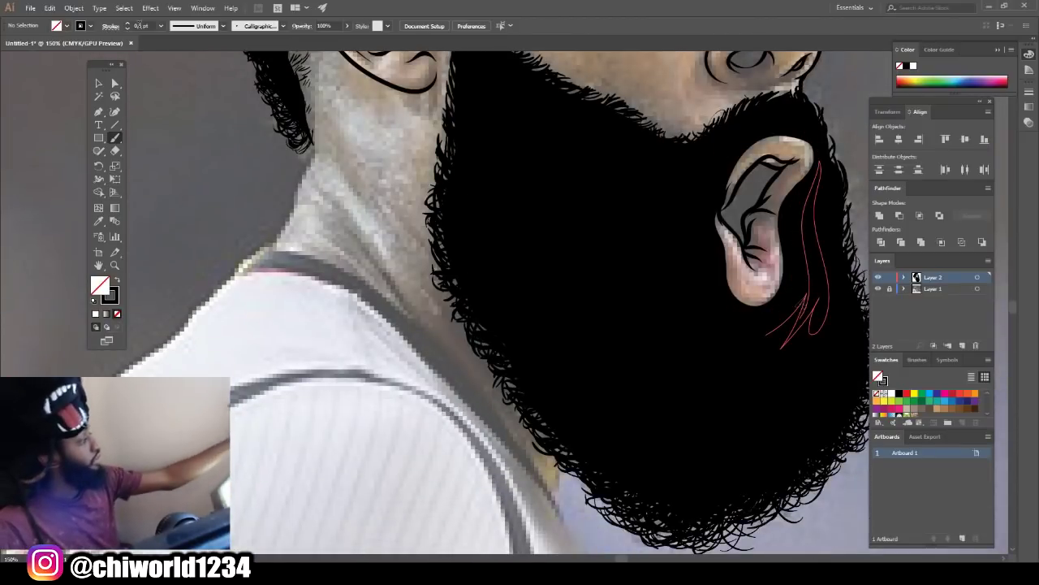
{"action": "left_click", "coordinate": [161, 26]}
{"action": "left_click", "coordinate": [175, 75]}
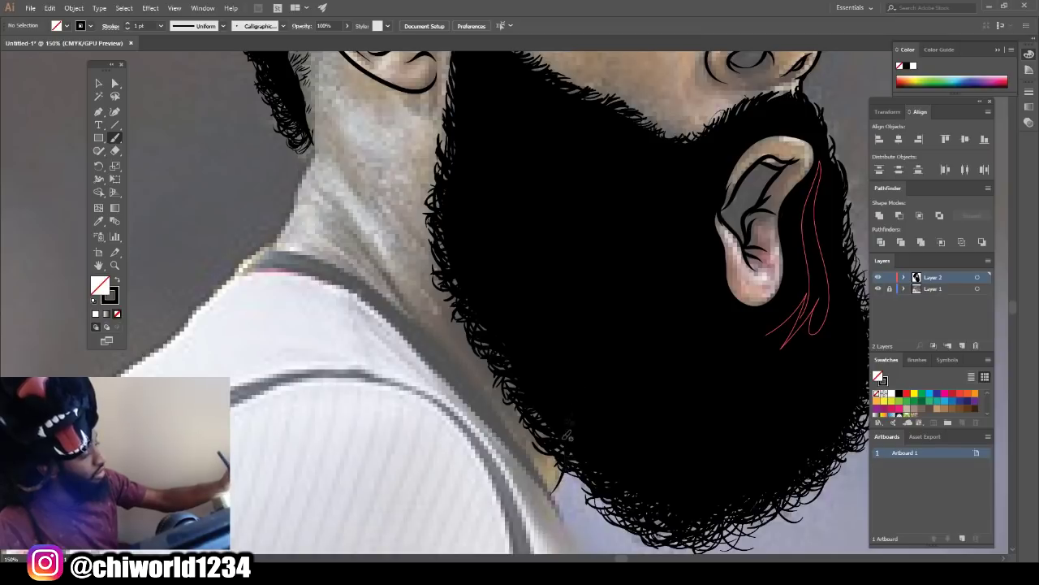
{"action": "mouse_move", "coordinate": [261, 253]}
{"action": "left_mouse_down"}
{"action": "mouse_move", "coordinate": [293, 213]}
{"action": "mouse_move", "coordinate": [311, 118]}
{"action": "left_mouse_up"}
Step: Set the stroke weight to 2 pt and paint a dripping lower edge across the neck from beard to nape
{"action": "left_click", "coordinate": [161, 26]}
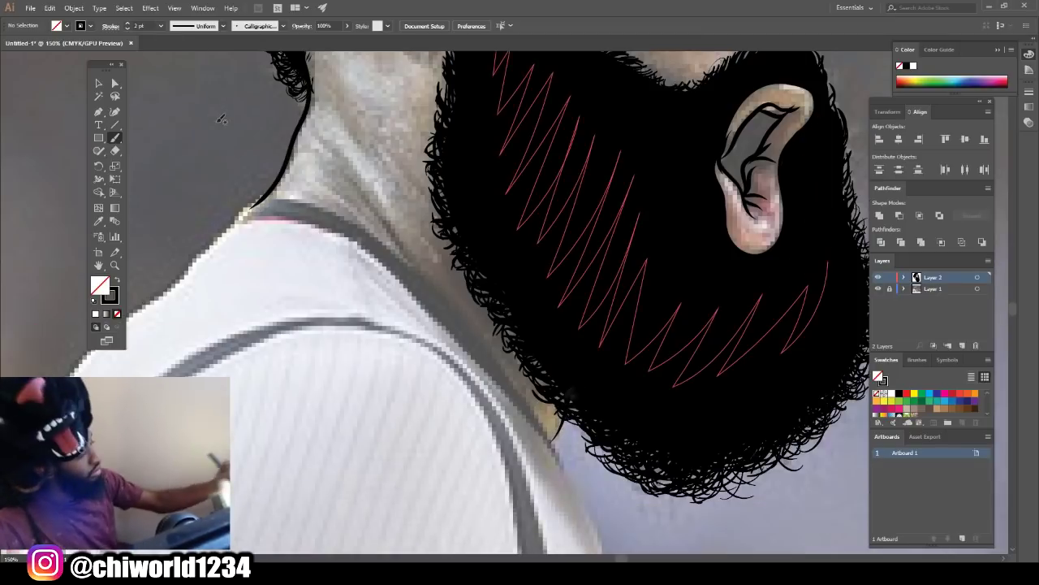
{"action": "mouse_move", "coordinate": [560, 418]}
{"action": "left_mouse_down"}
{"action": "mouse_move", "coordinate": [540, 464]}
{"action": "mouse_move", "coordinate": [420, 383]}
{"action": "mouse_move", "coordinate": [402, 365]}
{"action": "mouse_move", "coordinate": [380, 286]}
{"action": "mouse_move", "coordinate": [360, 285]}
{"action": "mouse_move", "coordinate": [340, 244]}
{"action": "left_mouse_up"}
{"action": "mouse_move", "coordinate": [340, 244]}
{"action": "left_mouse_down"}
{"action": "mouse_move", "coordinate": [274, 215]}
{"action": "mouse_move", "coordinate": [242, 252]}
{"action": "left_mouse_up"}
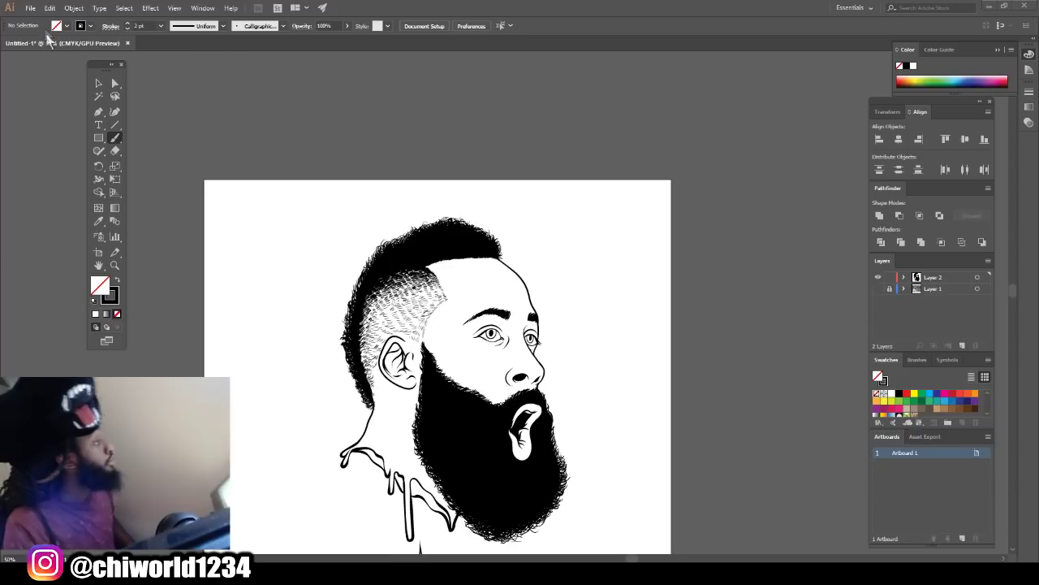
Step: Expand the appearance of all the line art and merge the expanded shapes with the Pathfinder
{"action": "left_click", "coordinate": [98, 84]}
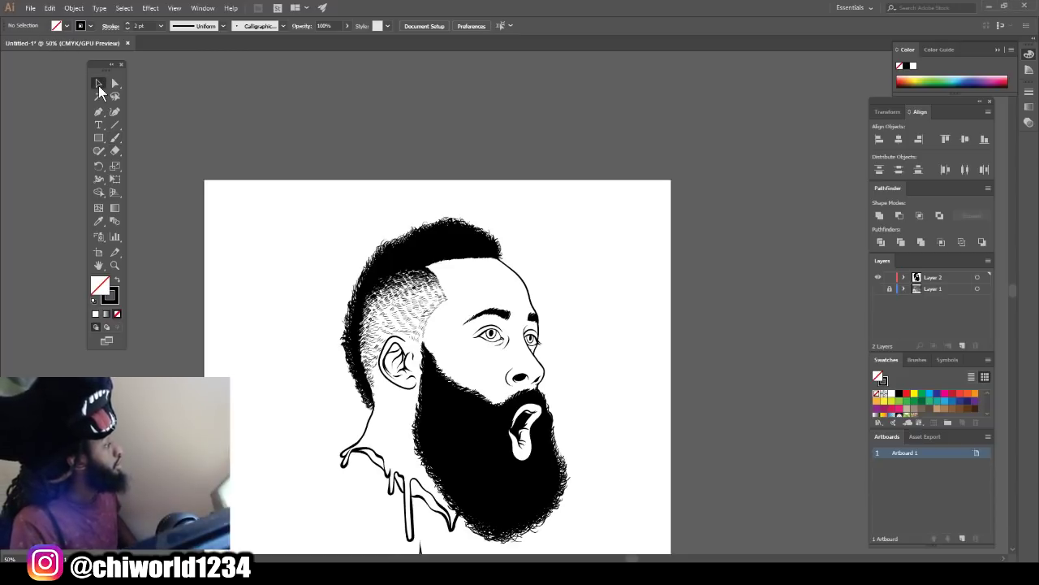
{"action": "scroll", "coordinate": [226, 136], "scroll_direction": "down", "scroll_amount": 2}
{"action": "left_click_drag", "start_coordinate": [541, 152], "coordinate": [693, 536]}
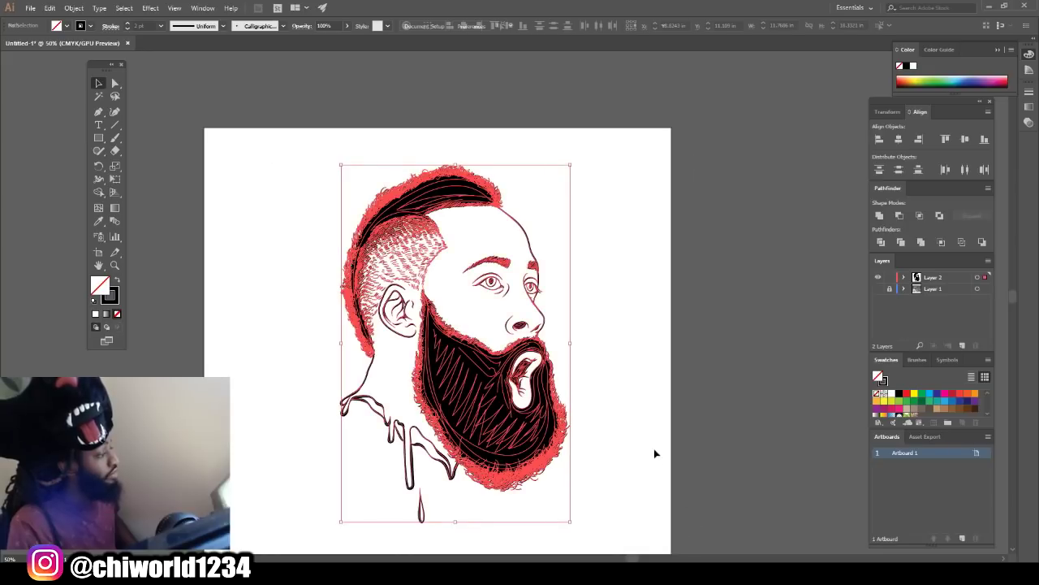
{"action": "left_click", "coordinate": [73, 10]}
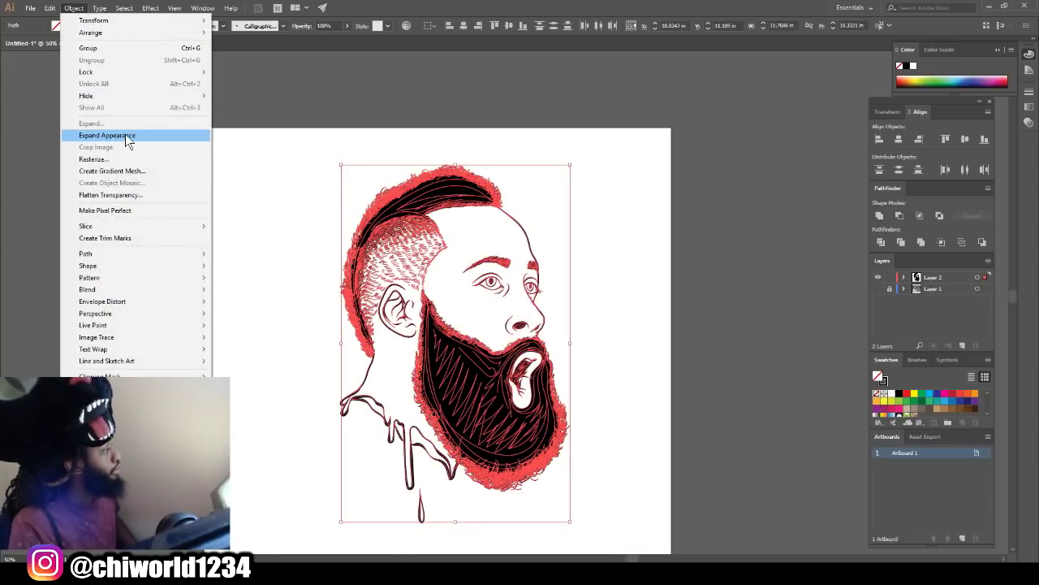
{"action": "left_click", "coordinate": [126, 135]}
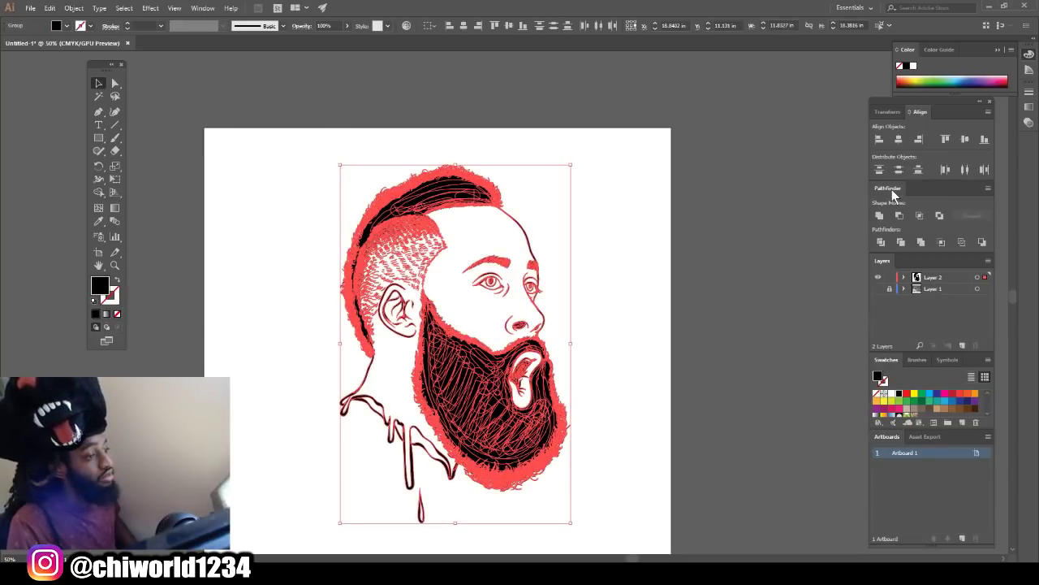
{"action": "left_click", "coordinate": [921, 241]}
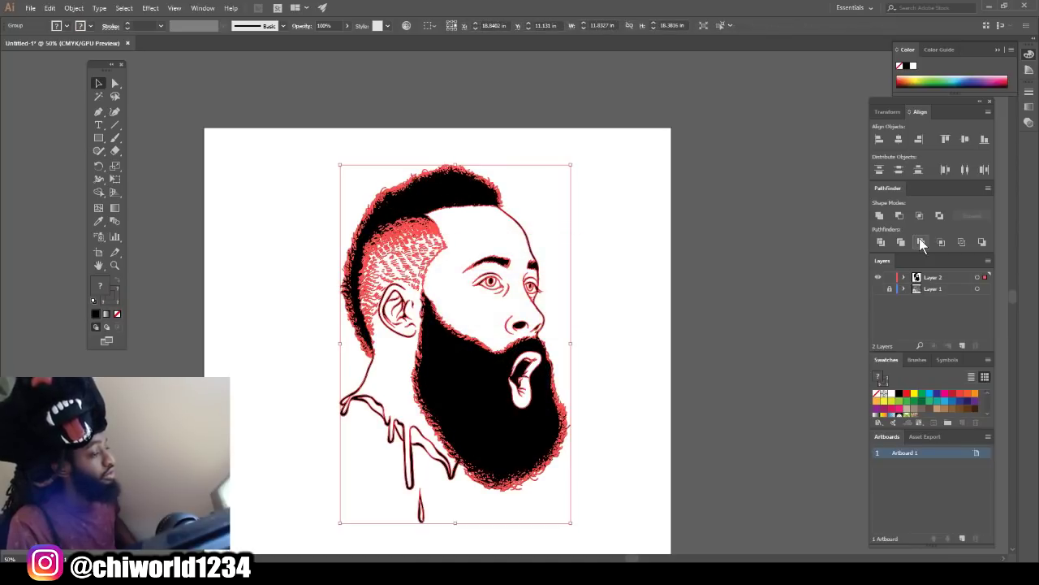
Step: Duplicate Layer 2, lock the copy above it, and make the original Layer 2 active
{"action": "left_click", "coordinate": [939, 279]}
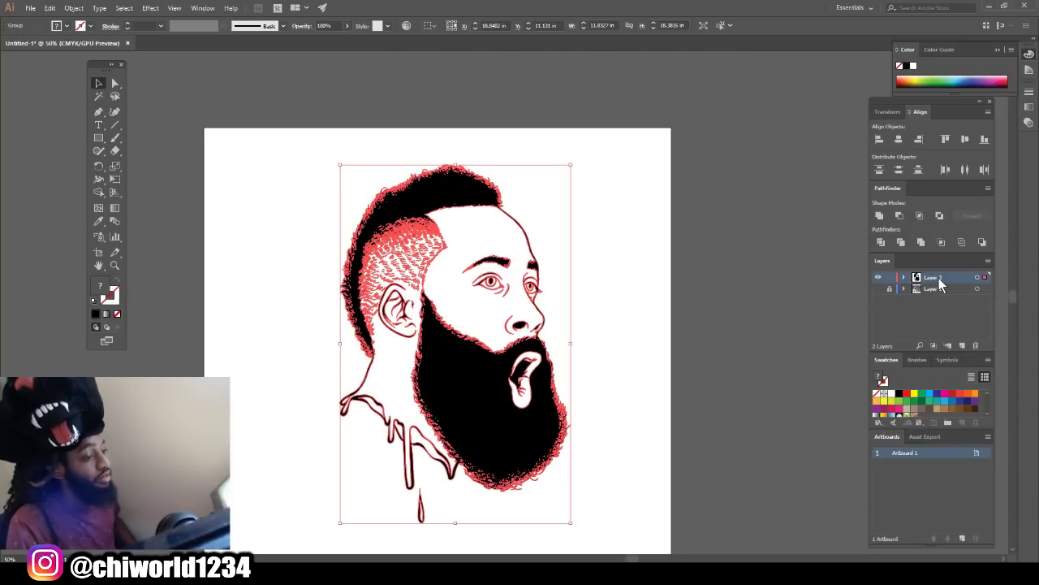
{"action": "left_click_drag", "start_coordinate": [939, 282], "coordinate": [962, 347]}
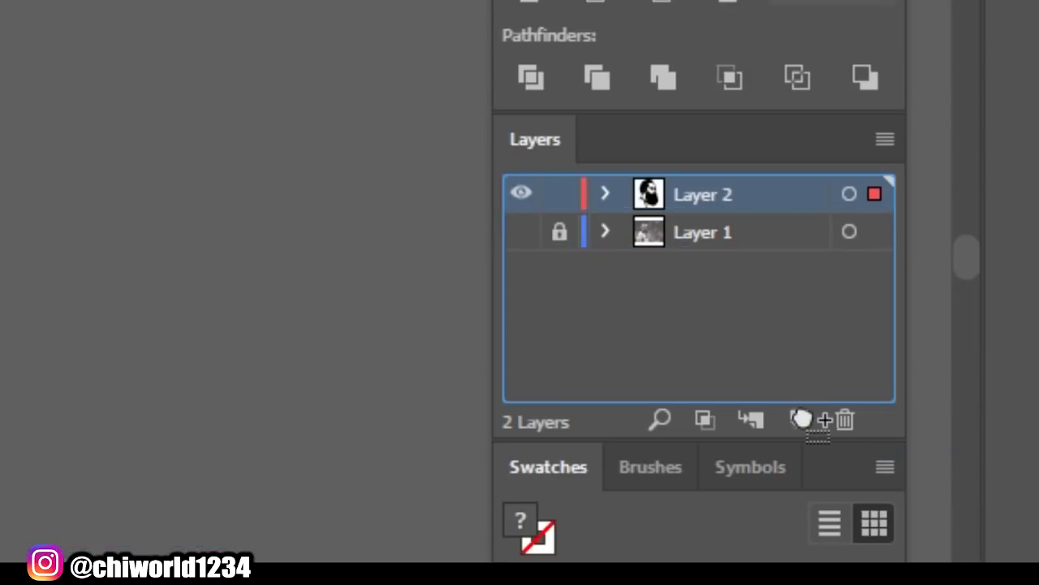
{"action": "left_click_drag", "start_coordinate": [802, 420], "coordinate": [804, 418]}
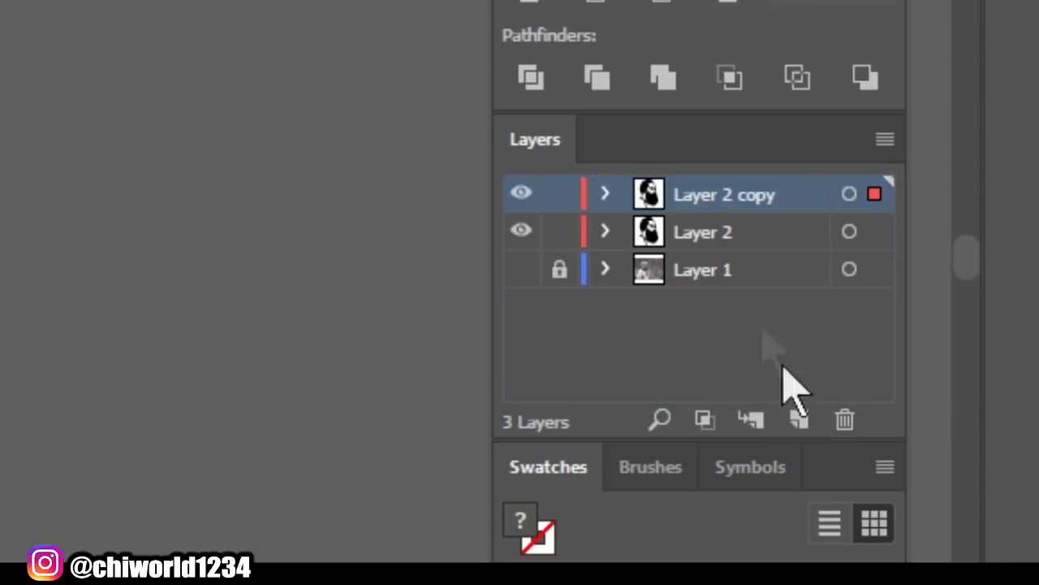
{"action": "left_click", "coordinate": [559, 195]}
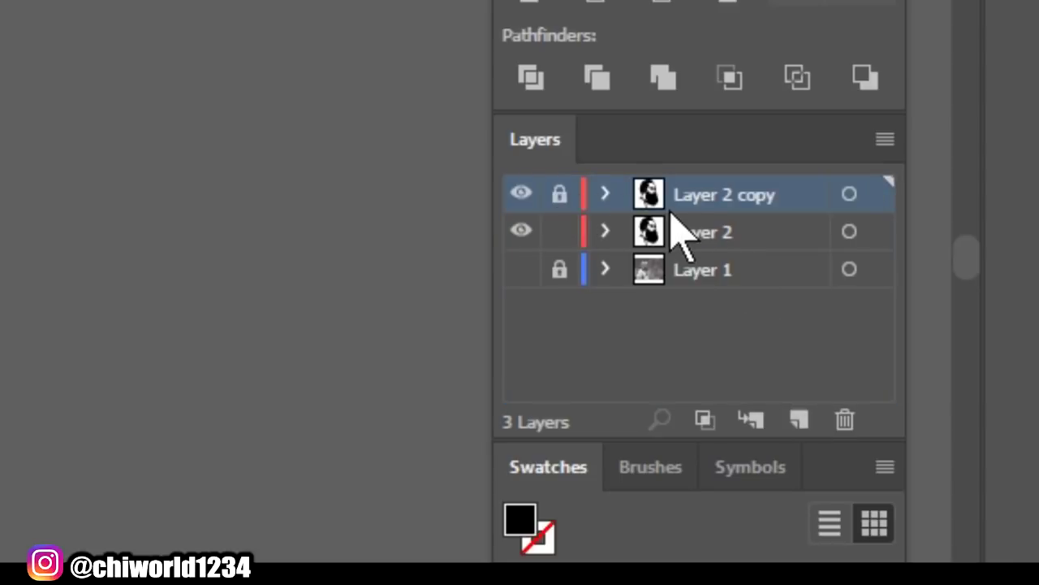
{"action": "left_click", "coordinate": [681, 232]}
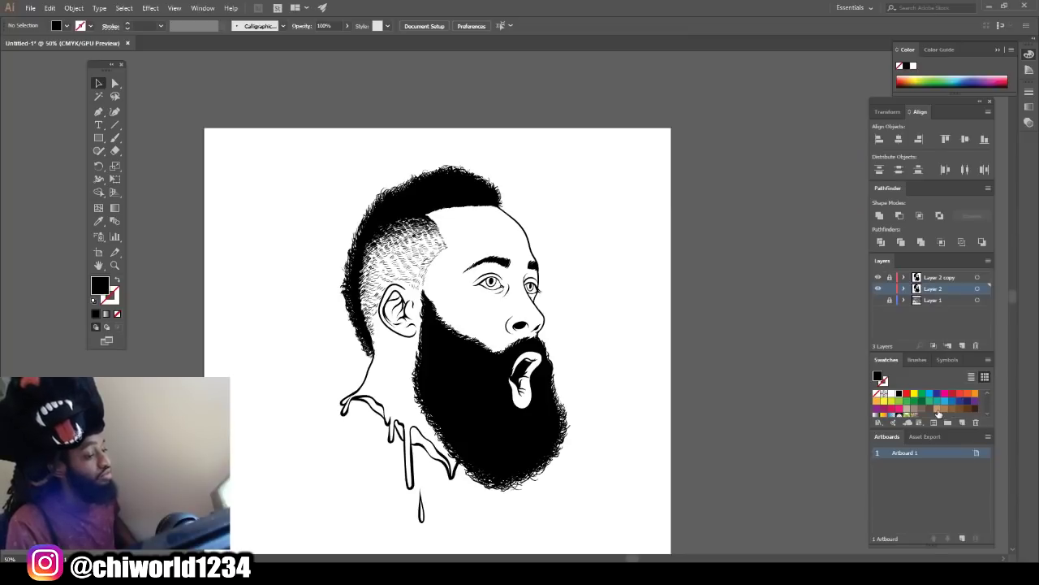
Step: Set the fill colour to an orange-brown skin tone, hex D88D59
{"action": "left_click", "coordinate": [938, 409]}
{"action": "double_click", "coordinate": [100, 286]}
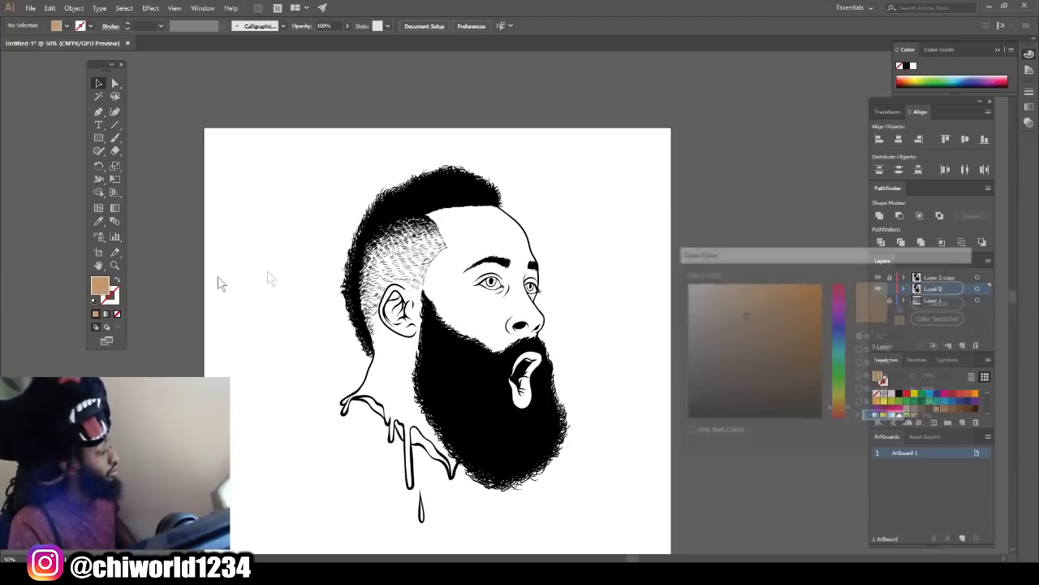
{"action": "mouse_move", "coordinate": [751, 304]}
{"action": "left_mouse_down"}
{"action": "mouse_move", "coordinate": [771, 299]}
{"action": "mouse_move", "coordinate": [762, 293]}
{"action": "left_mouse_up"}
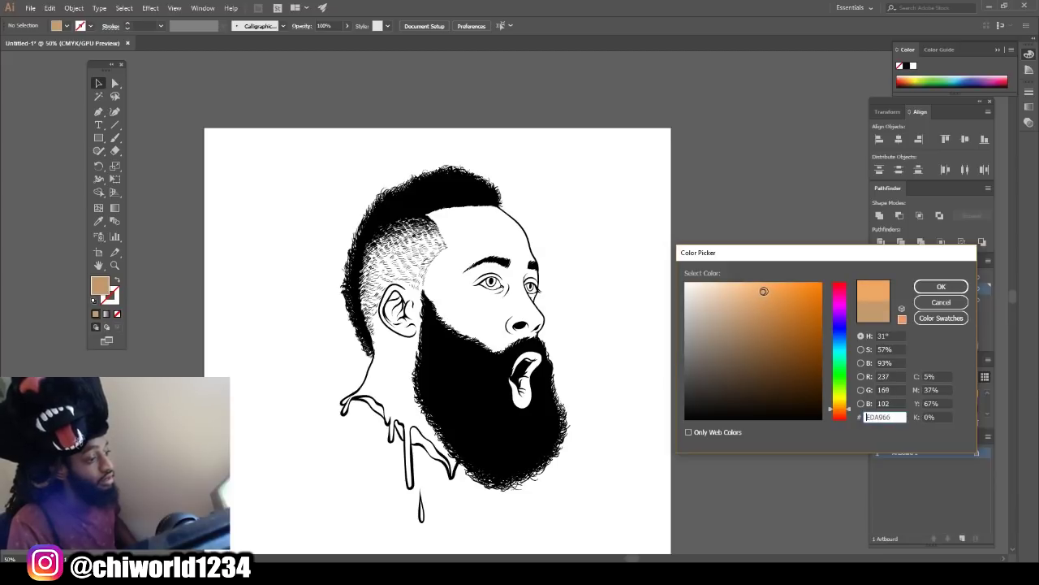
{"action": "left_click_drag", "start_coordinate": [840, 413], "coordinate": [839, 417]}
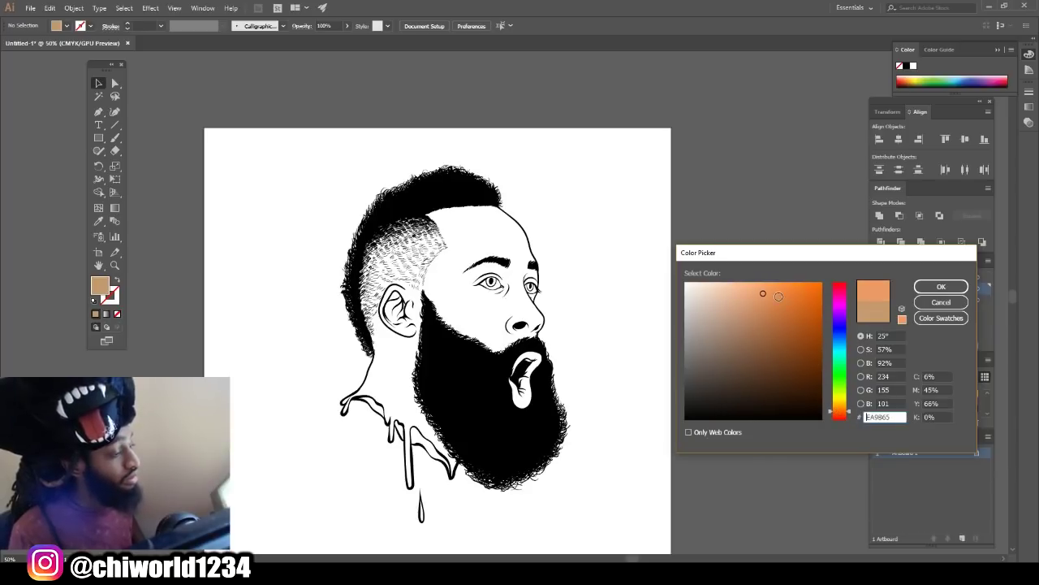
{"action": "left_click_drag", "start_coordinate": [768, 295], "coordinate": [764, 302]}
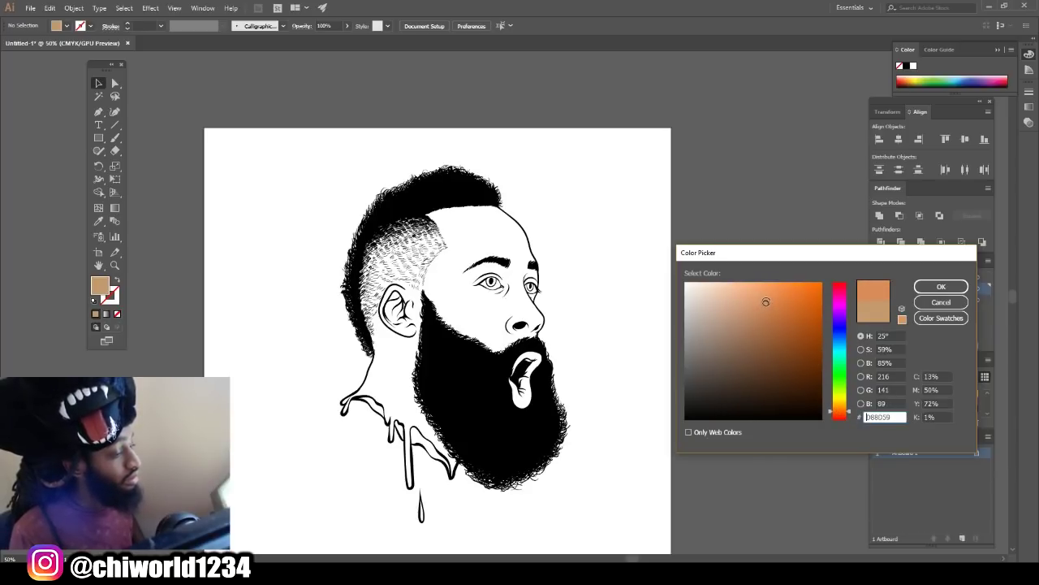
{"action": "left_click", "coordinate": [920, 286]}
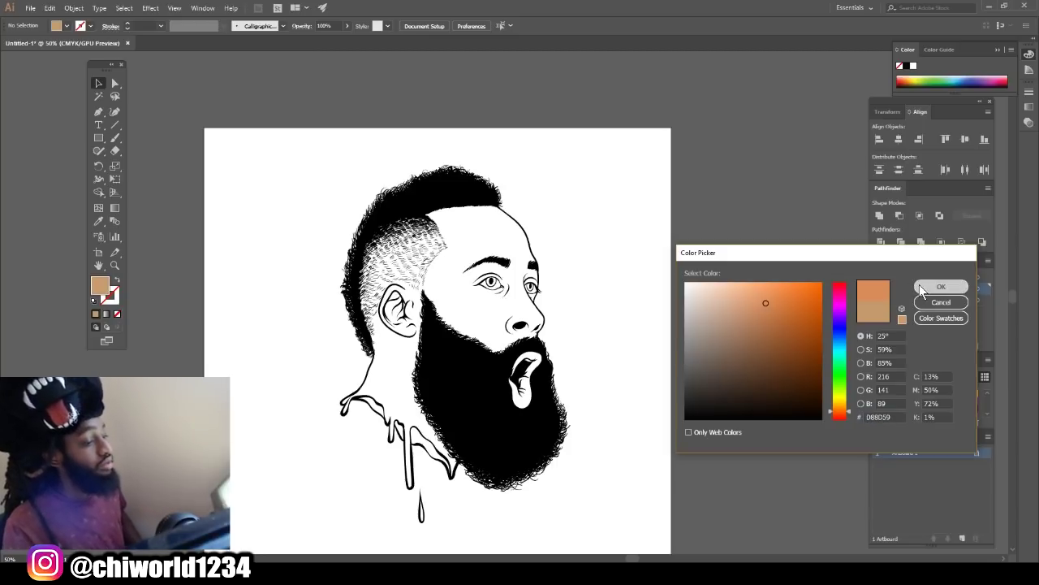
{"action": "left_click", "coordinate": [919, 286]}
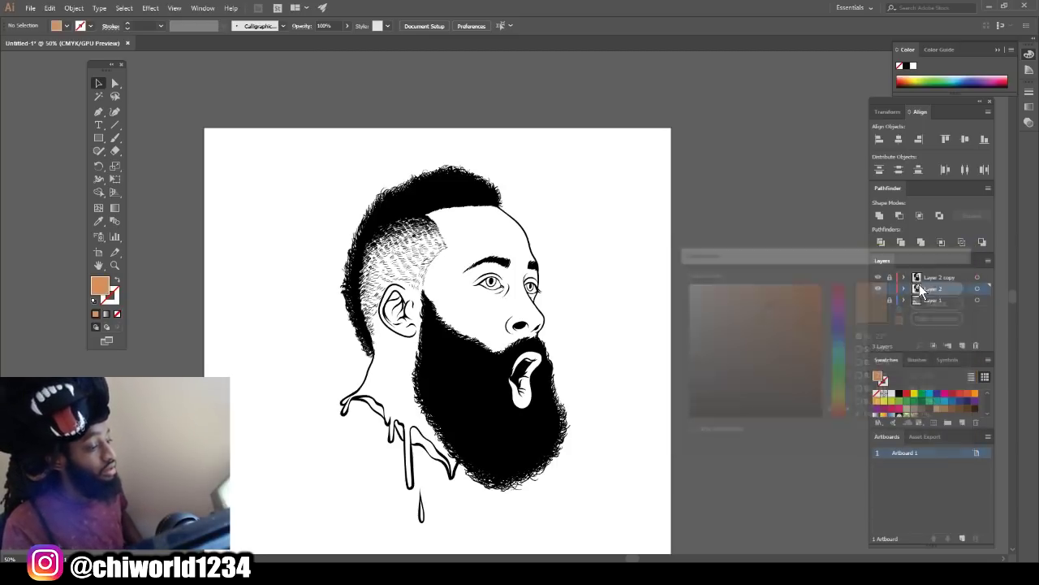
Step: Draw a skin-coloured rectangle about 19.64 by 20.83 in over the whole head and send it to the back of Layer 2
{"action": "left_click", "coordinate": [99, 139]}
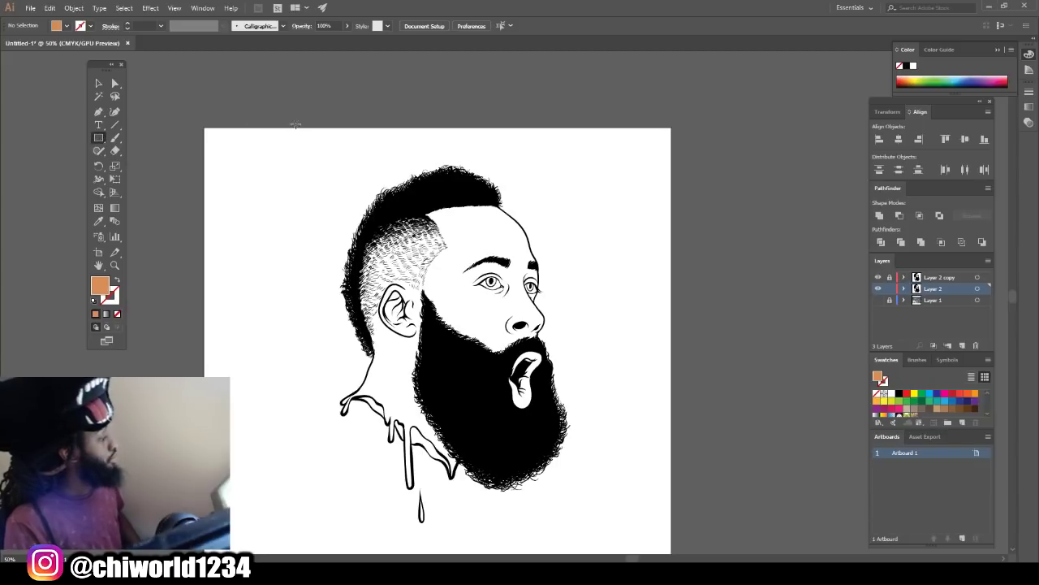
{"action": "left_click_drag", "start_coordinate": [276, 127], "coordinate": [658, 535]}
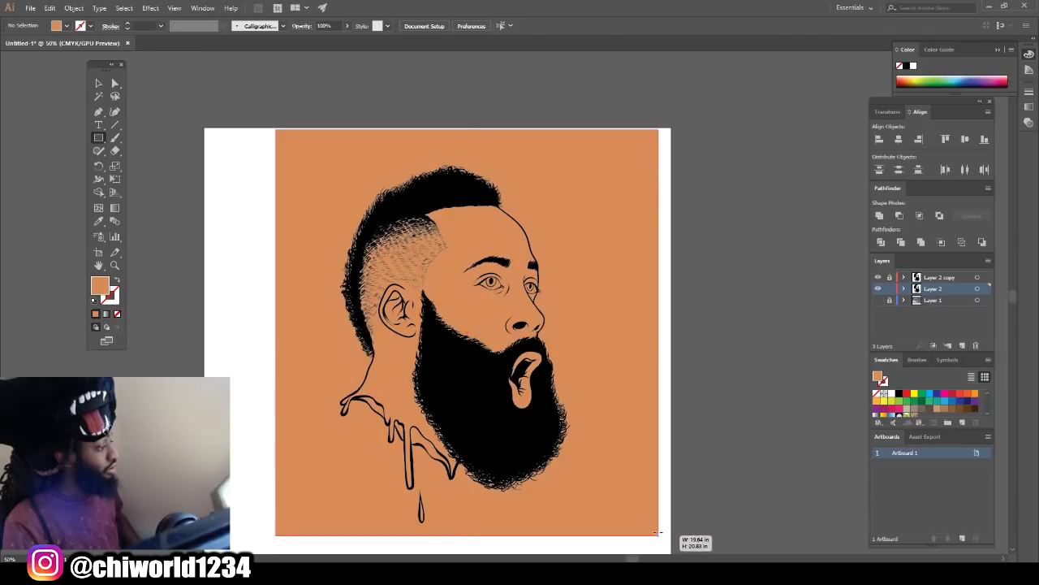
{"action": "left_click", "coordinate": [99, 83]}
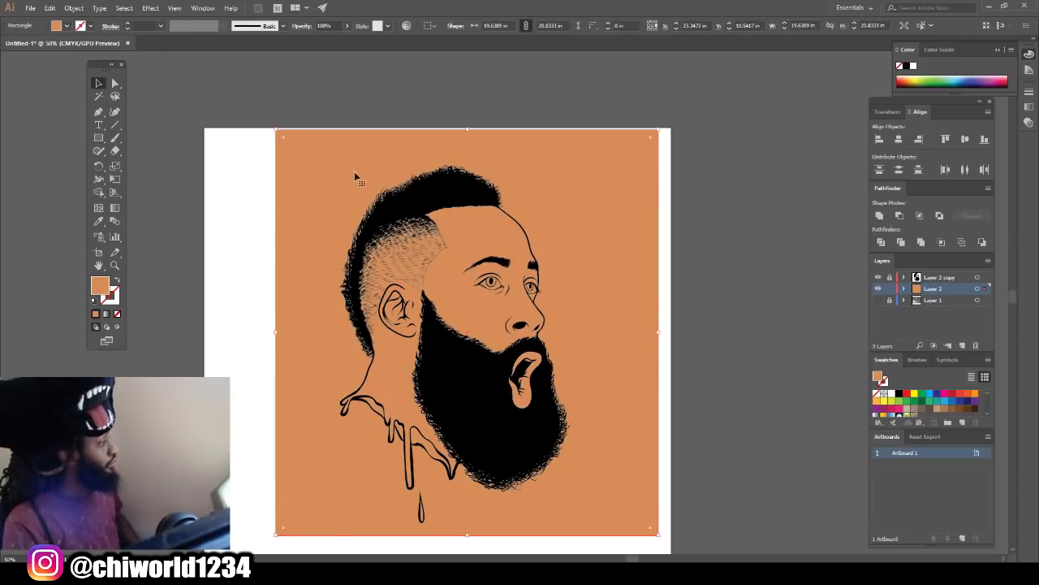
{"action": "right_click", "coordinate": [345, 167]}
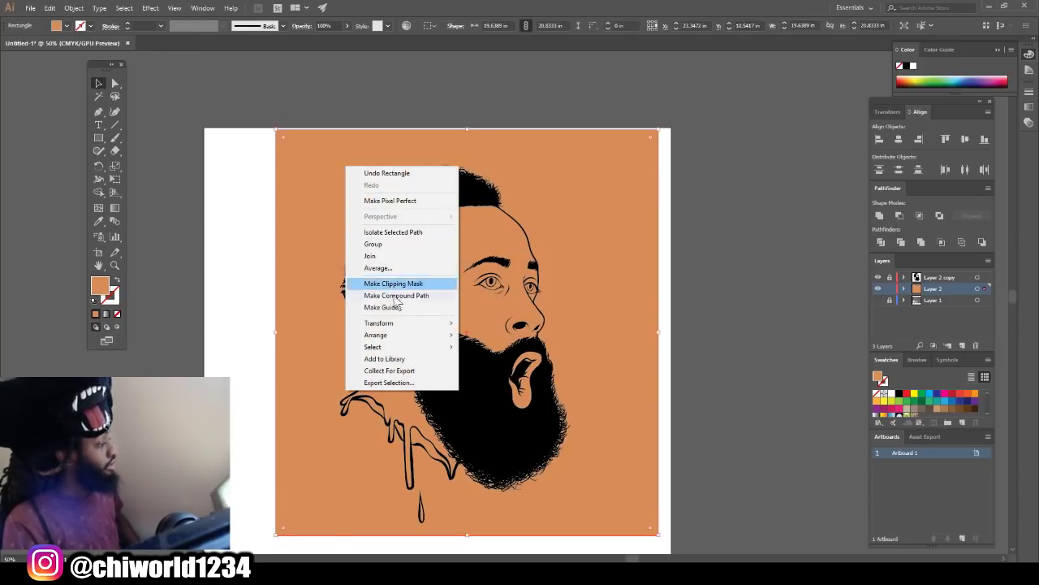
{"action": "mouse_move", "coordinate": [382, 336]}
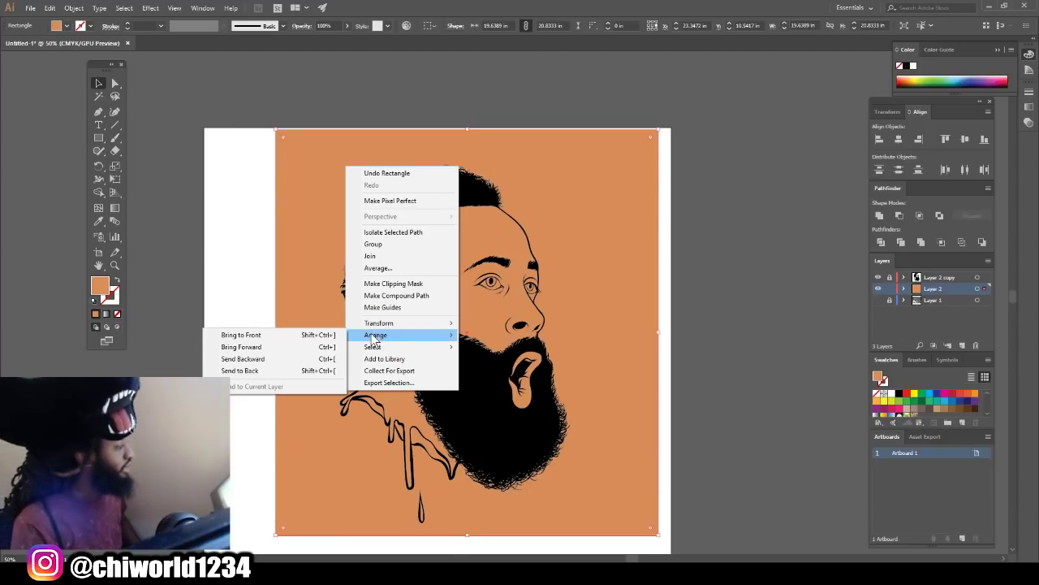
{"action": "left_click", "coordinate": [236, 371]}
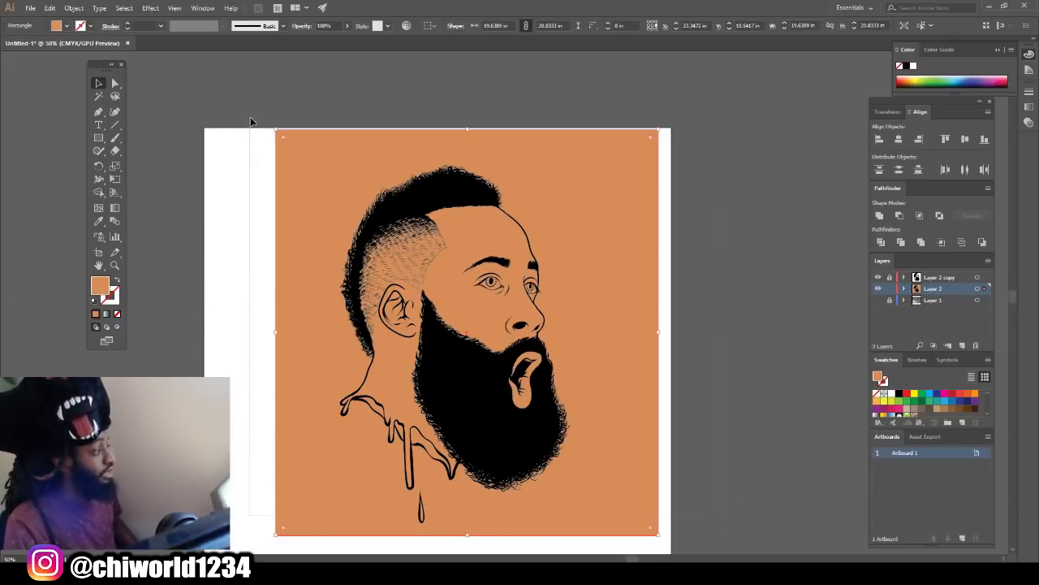
Step: Merge the rectangle with the line art using the Pathfinder, then isolate the group and delete the skin-coloured area surrounding the head
{"action": "key", "text": "ctrl+a"}
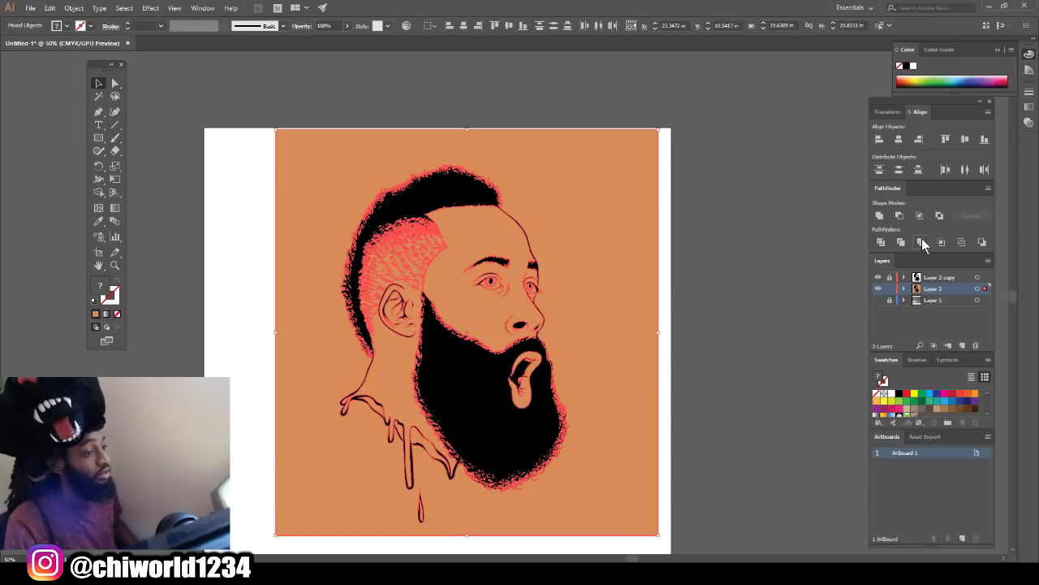
{"action": "left_click", "coordinate": [899, 241]}
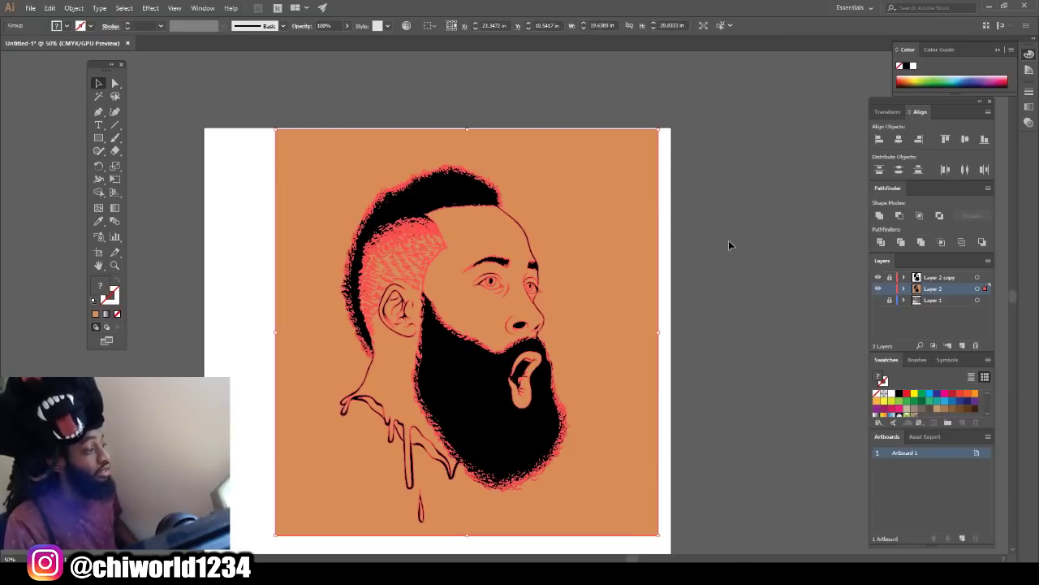
{"action": "right_click", "coordinate": [612, 196]}
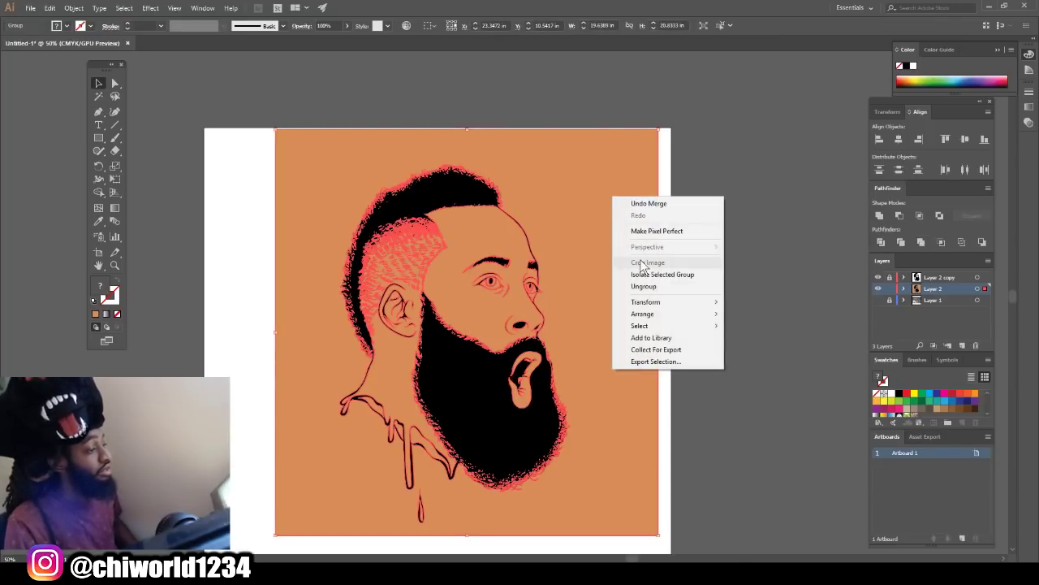
{"action": "left_click", "coordinate": [643, 275]}
{"action": "left_click", "coordinate": [605, 202]}
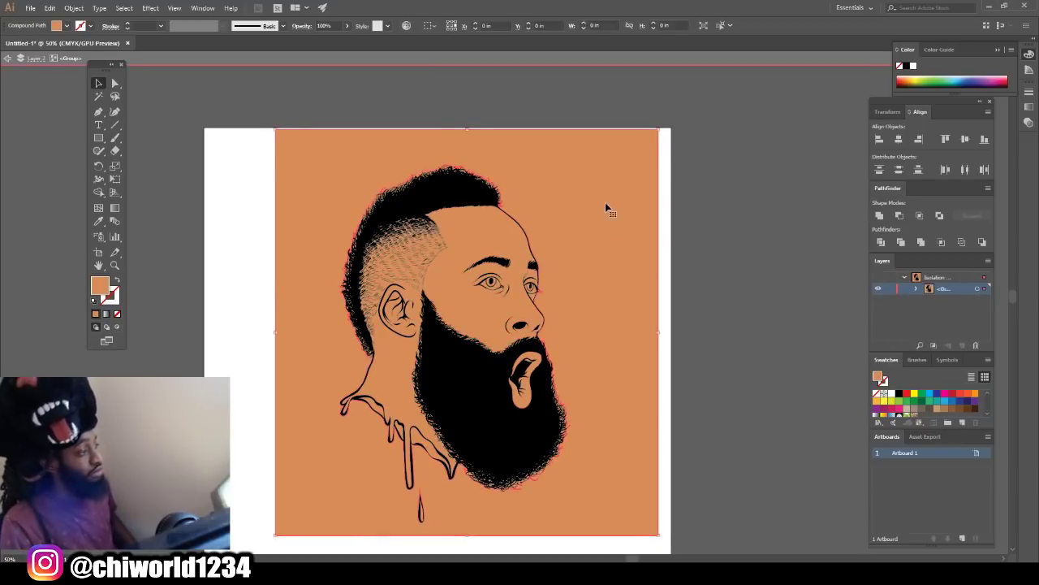
{"action": "key", "text": "Delete"}
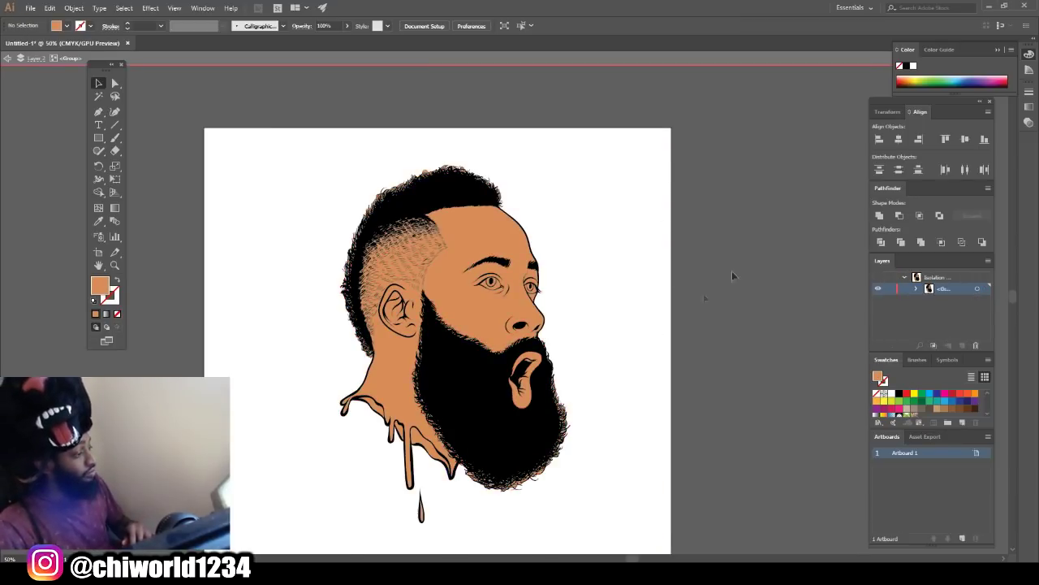
Step: Inspect the skin-coloured fill along the beard's outer edge up close and exit isolation mode
{"action": "scroll", "coordinate": [662, 384], "scroll_direction": "down", "scroll_amount": 1}
{"action": "scroll", "coordinate": [663, 383], "scroll_direction": "down", "scroll_amount": 1}
{"action": "scroll", "coordinate": [664, 384], "scroll_direction": "up", "scroll_amount": 2}
{"action": "scroll", "coordinate": [663, 383], "scroll_direction": "down", "scroll_amount": 1}
{"action": "scroll", "coordinate": [662, 384], "scroll_direction": "up", "scroll_amount": 3}
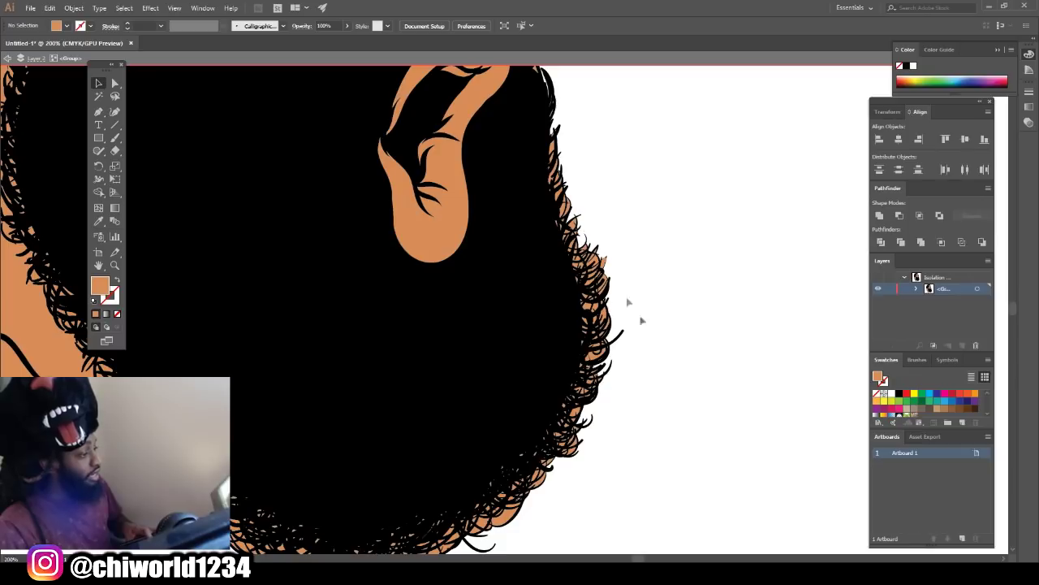
{"action": "key", "text": "ctrl+minus"}
{"action": "key", "text": "ctrl+minus"}
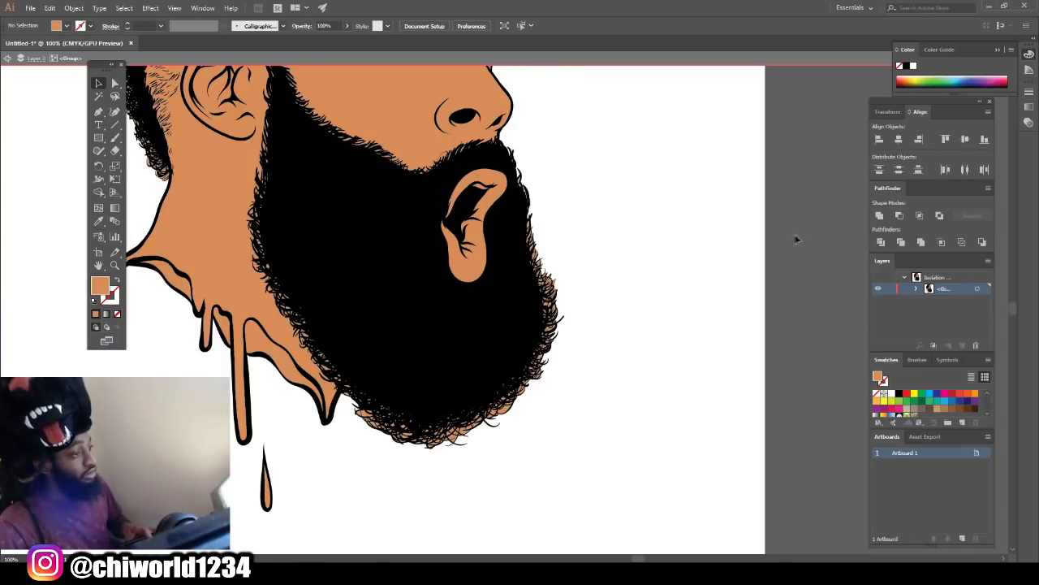
{"action": "double_click", "coordinate": [787, 177]}
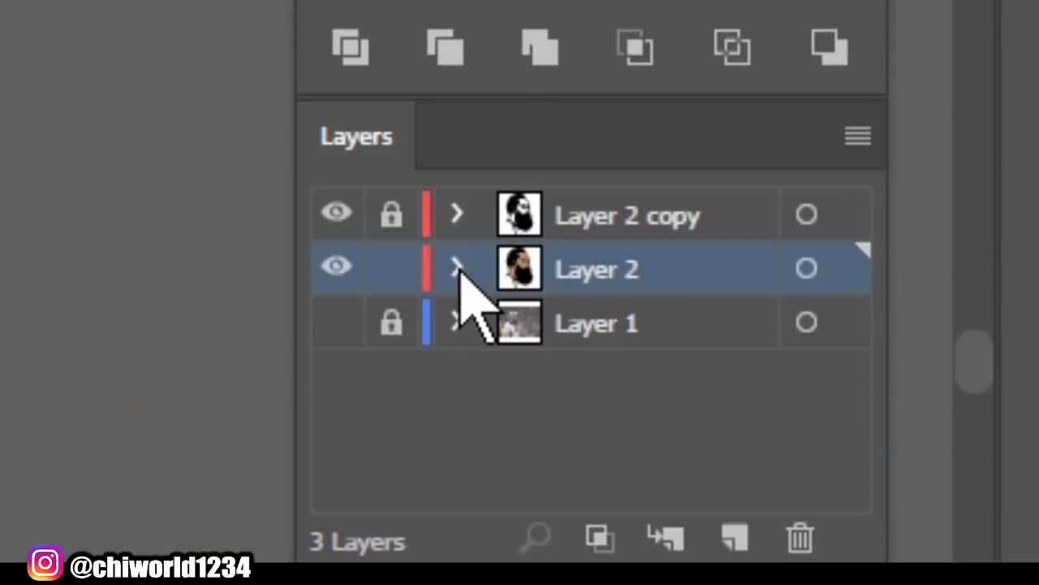
Step: Expand Layer 2 and its group and find where the black shapes end and the skin-coloured shapes begin
{"action": "left_click", "coordinate": [457, 268]}
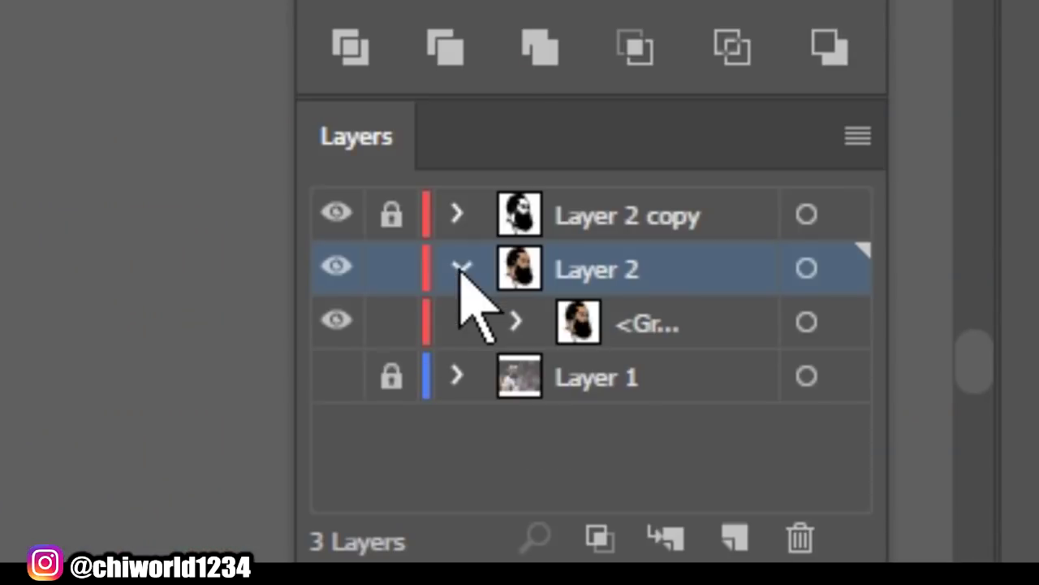
{"action": "left_click", "coordinate": [511, 319]}
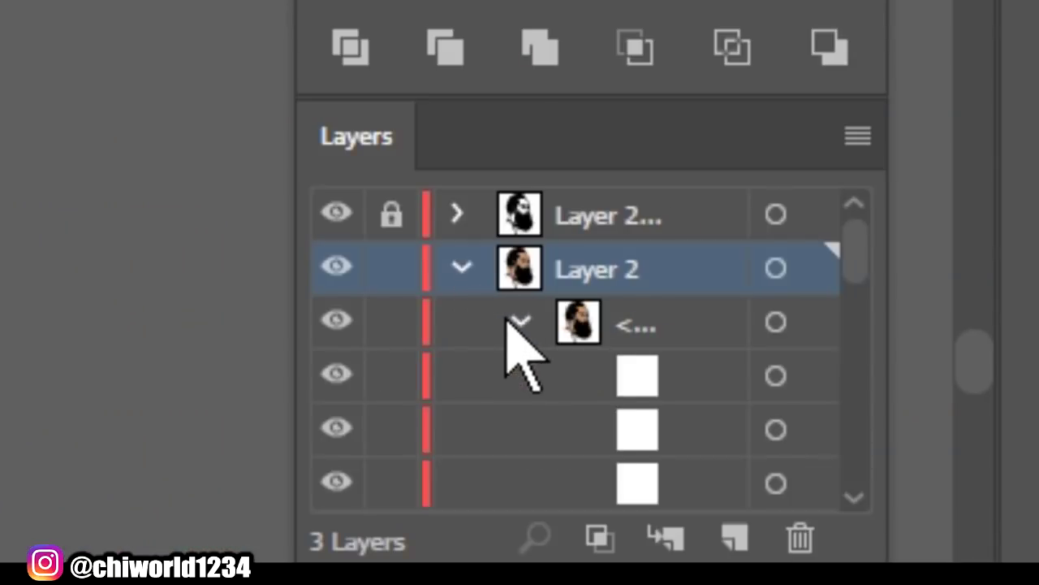
{"action": "scroll", "coordinate": [510, 357], "scroll_direction": "down", "scroll_amount": 5}
{"action": "scroll", "coordinate": [499, 357], "scroll_direction": "down", "scroll_amount": 10}
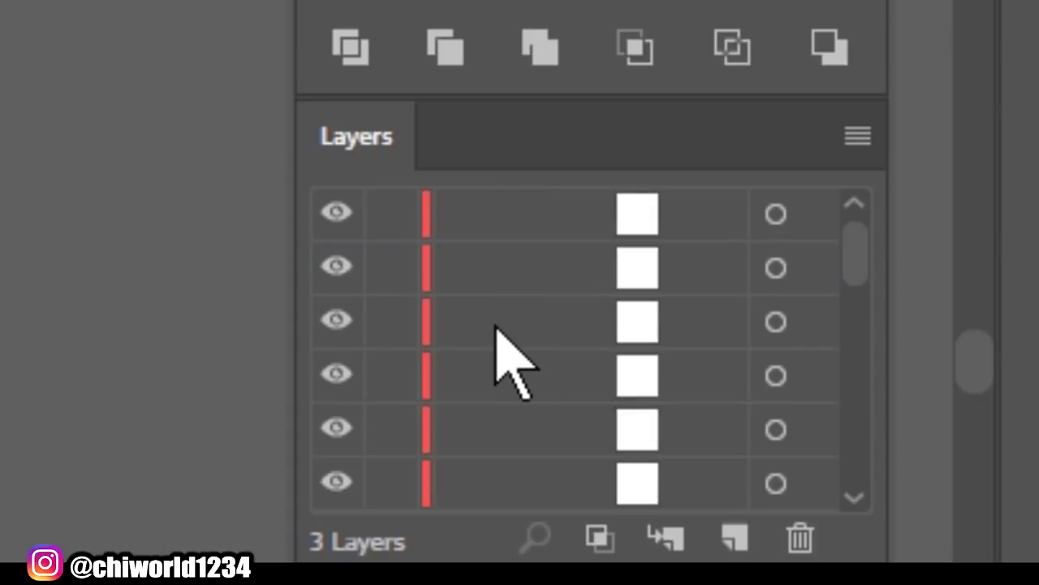
{"action": "scroll", "coordinate": [496, 328], "scroll_direction": "down", "scroll_amount": 8}
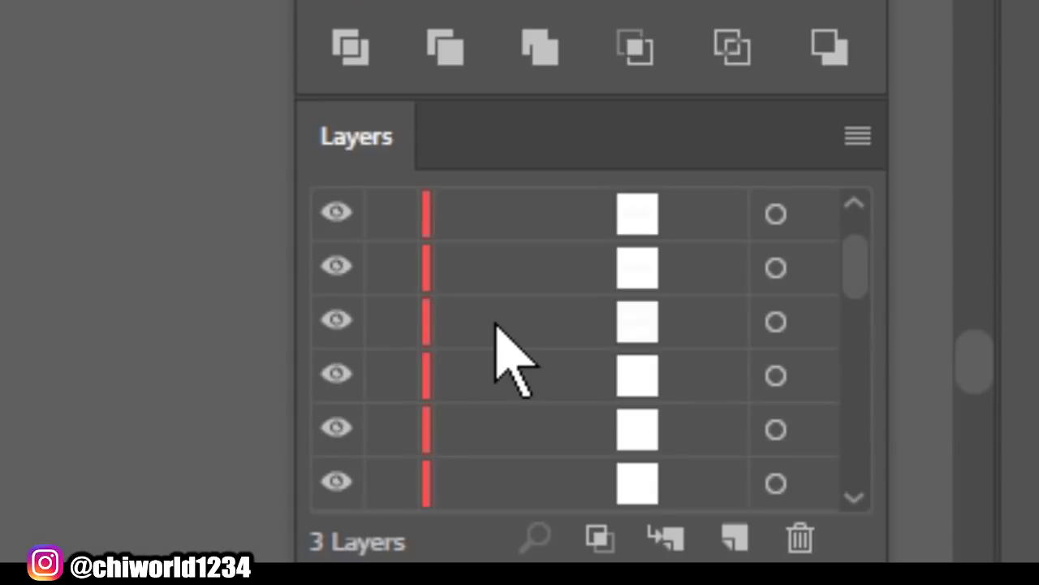
{"action": "scroll", "coordinate": [496, 317], "scroll_direction": "down", "scroll_amount": 3}
{"action": "scroll", "coordinate": [500, 325], "scroll_direction": "down", "scroll_amount": 8}
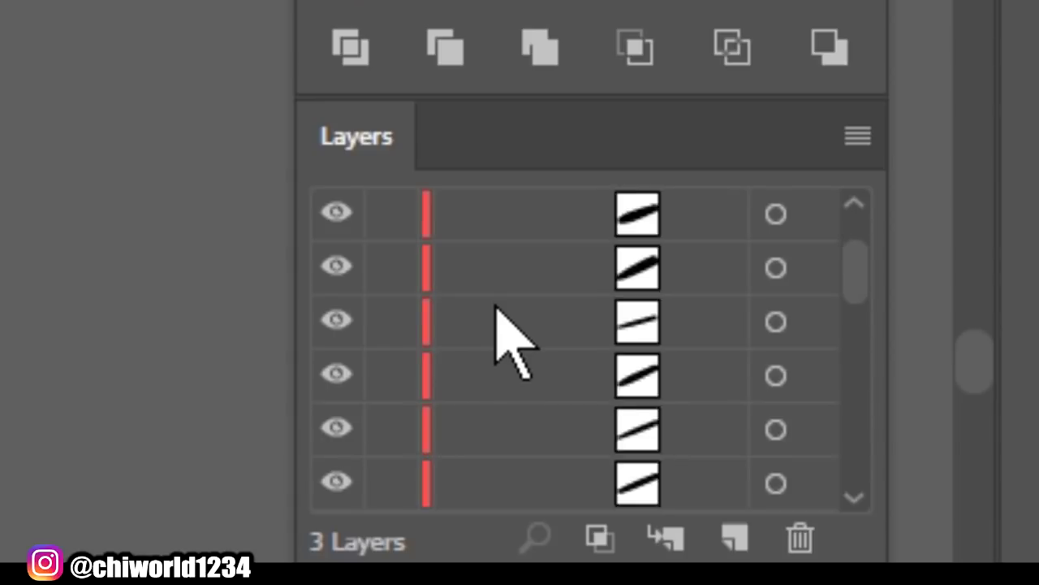
{"action": "scroll", "coordinate": [545, 303], "scroll_direction": "down", "scroll_amount": 3}
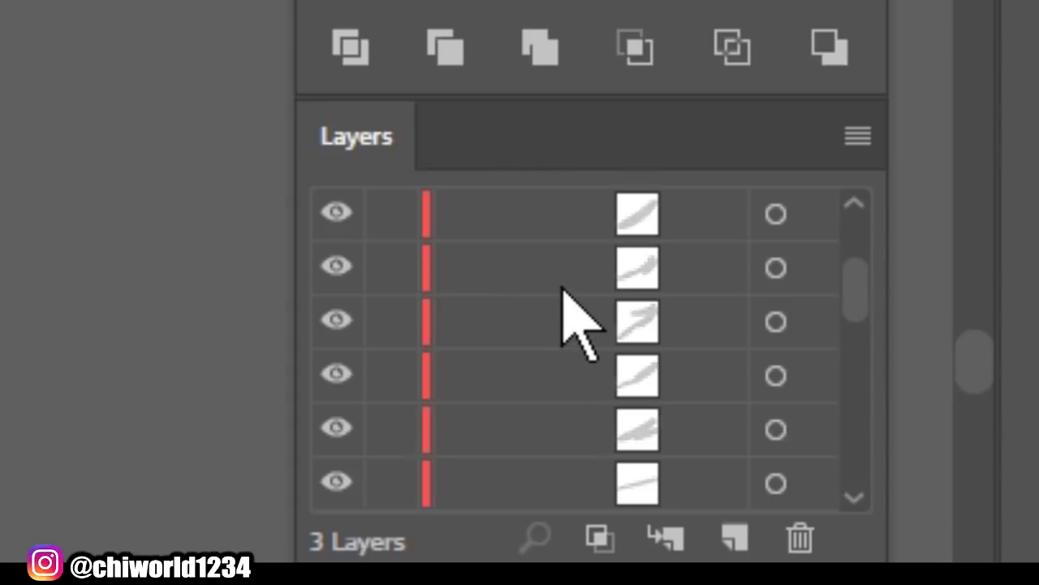
{"action": "scroll", "coordinate": [569, 313], "scroll_direction": "down", "scroll_amount": 10}
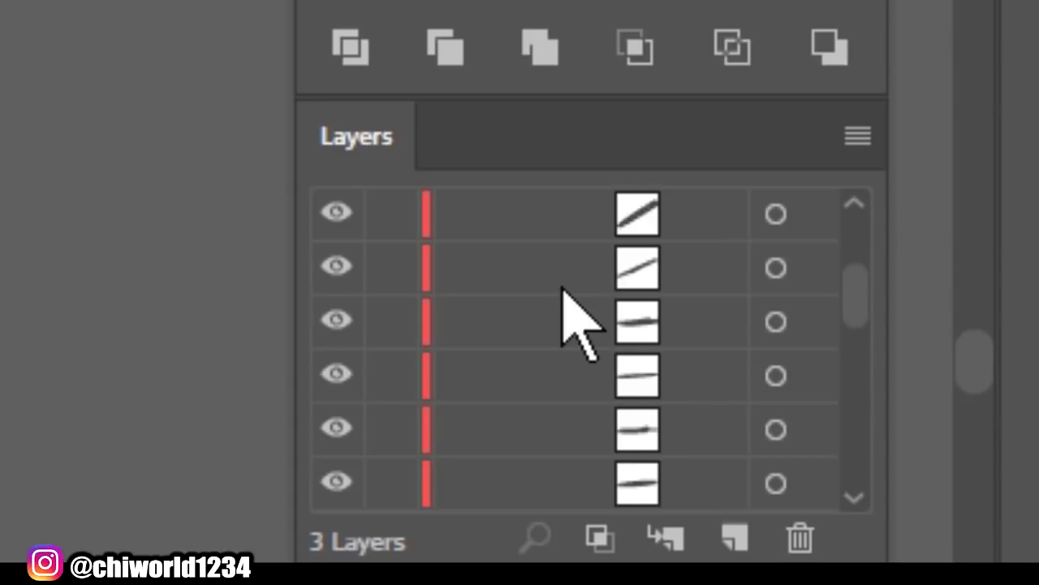
{"action": "scroll", "coordinate": [565, 288], "scroll_direction": "down", "scroll_amount": 10}
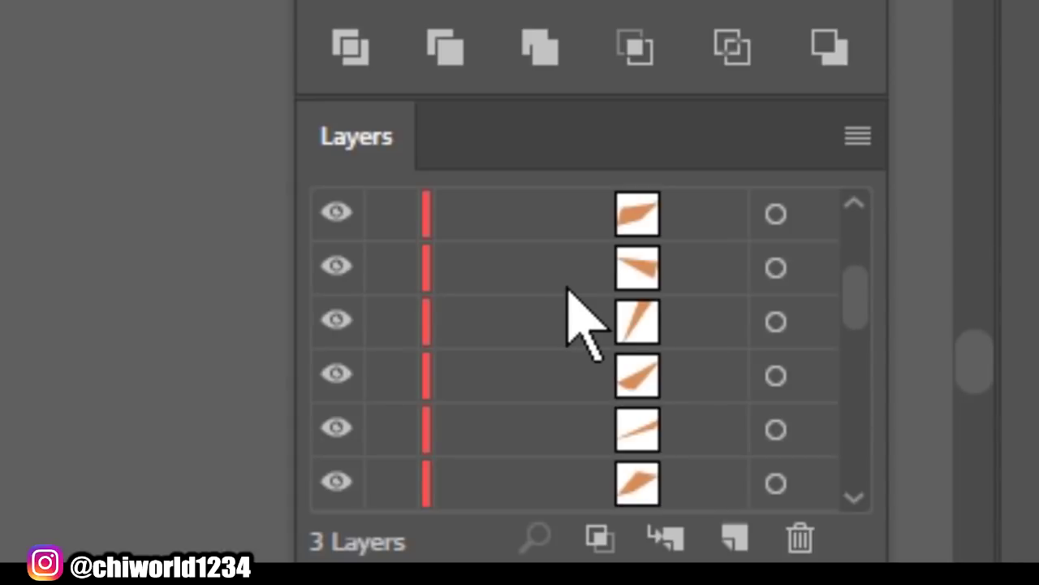
{"action": "scroll", "coordinate": [572, 314], "scroll_direction": "up", "scroll_amount": 2}
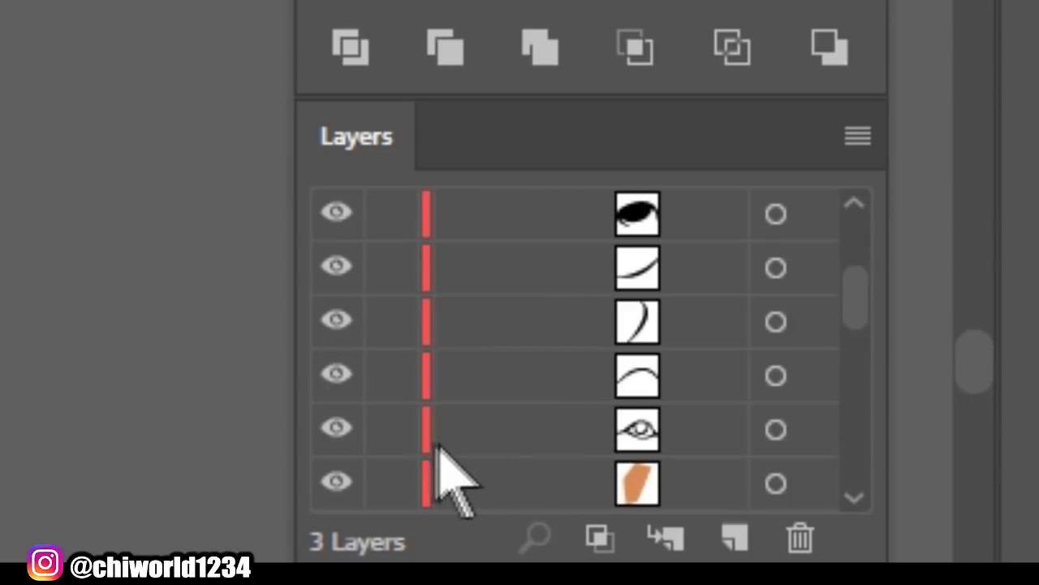
Step: Lock all the black shapes listed above the skin-coloured ones in the group, then unlock Layer 2 itself and collapse it
{"action": "left_click", "coordinate": [391, 431]}
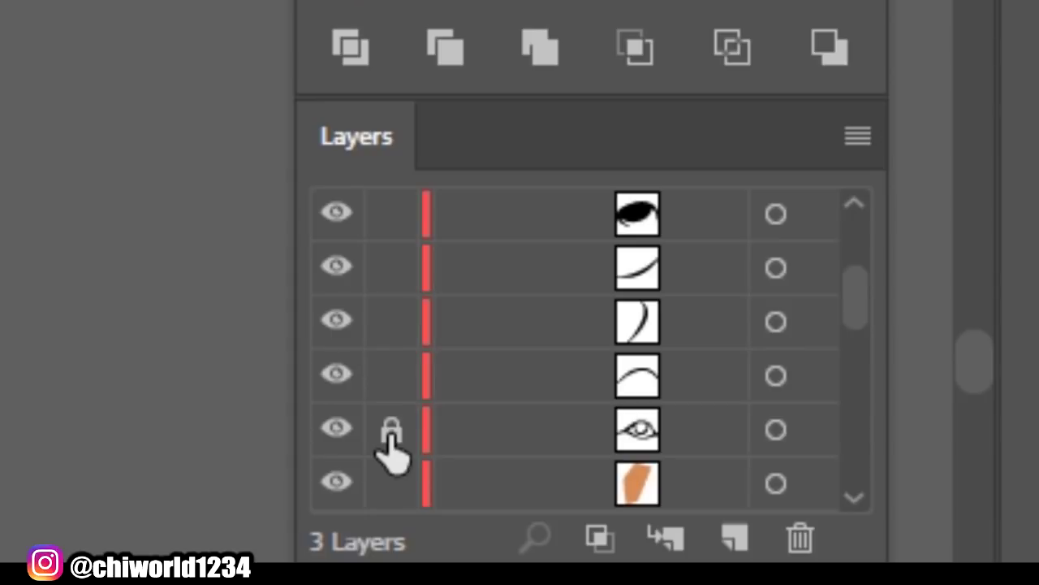
{"action": "left_click", "coordinate": [390, 398]}
{"action": "left_click", "coordinate": [390, 335]}
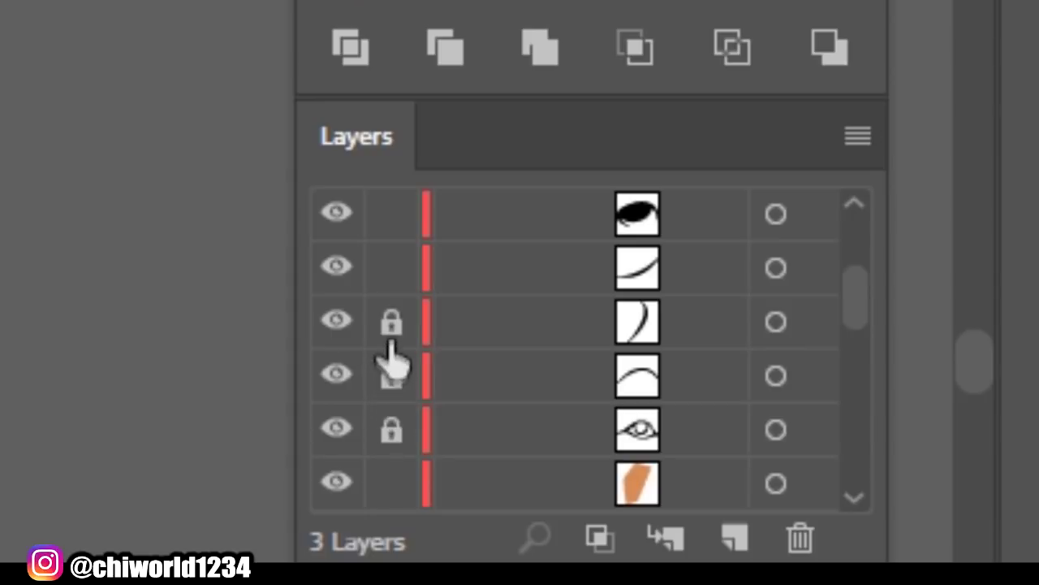
{"action": "mouse_move", "coordinate": [391, 323]}
{"action": "left_mouse_down"}
{"action": "mouse_move", "coordinate": [390, 162]}
{"action": "mouse_move", "coordinate": [398, 144]}
{"action": "mouse_move", "coordinate": [406, 148]}
{"action": "mouse_move", "coordinate": [411, 190]}
{"action": "mouse_move", "coordinate": [406, 130]}
{"action": "mouse_move", "coordinate": [411, 203]}
{"action": "mouse_move", "coordinate": [409, 130]}
{"action": "mouse_move", "coordinate": [415, 280]}
{"action": "mouse_move", "coordinate": [409, 128]}
{"action": "mouse_move", "coordinate": [422, 213]}
{"action": "mouse_move", "coordinate": [422, 81]}
{"action": "mouse_move", "coordinate": [429, 225]}
{"action": "mouse_move", "coordinate": [430, 126]}
{"action": "mouse_move", "coordinate": [422, 135]}
{"action": "mouse_move", "coordinate": [424, 199]}
{"action": "mouse_move", "coordinate": [427, 86]}
{"action": "mouse_move", "coordinate": [436, 203]}
{"action": "mouse_move", "coordinate": [441, 58]}
{"action": "mouse_move", "coordinate": [441, 186]}
{"action": "mouse_move", "coordinate": [441, 116]}
{"action": "mouse_move", "coordinate": [418, 231]}
{"action": "left_mouse_up"}
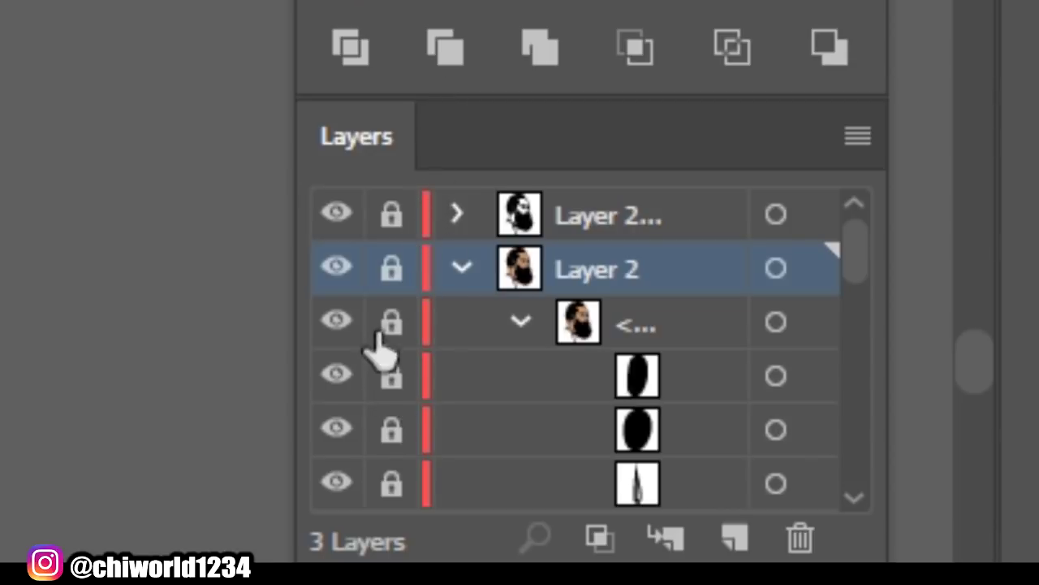
{"action": "left_click", "coordinate": [391, 268]}
{"action": "left_click", "coordinate": [461, 268]}
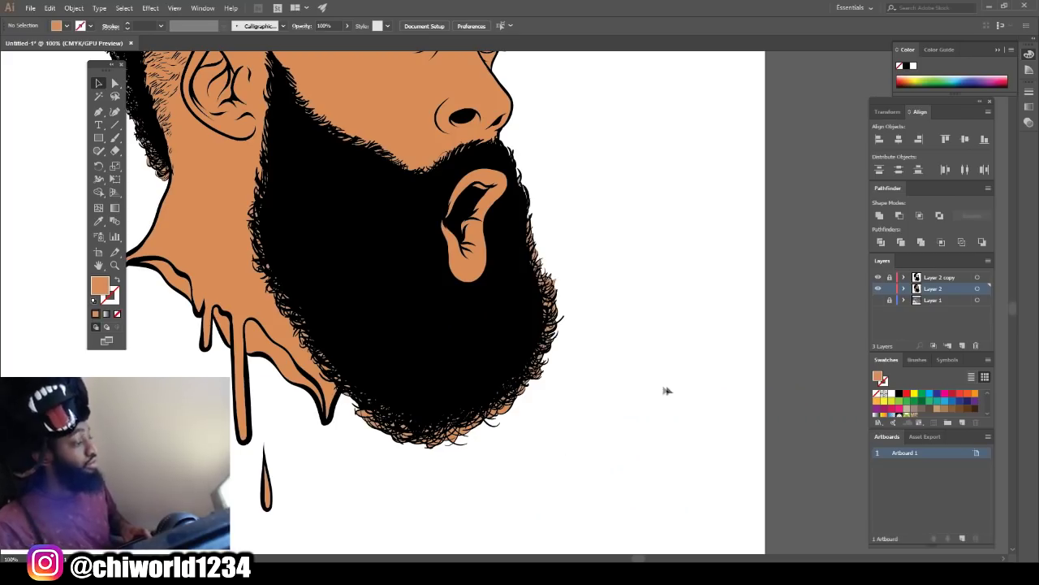
Step: Try to select the skin-coloured bits along the beard's front edge with the Direct Selection tool
{"action": "scroll", "coordinate": [674, 393], "scroll_direction": "down", "scroll_amount": 3}
{"action": "scroll", "coordinate": [622, 388], "scroll_direction": "up", "scroll_amount": 8}
{"action": "scroll", "coordinate": [616, 388], "scroll_direction": "down", "scroll_amount": 1}
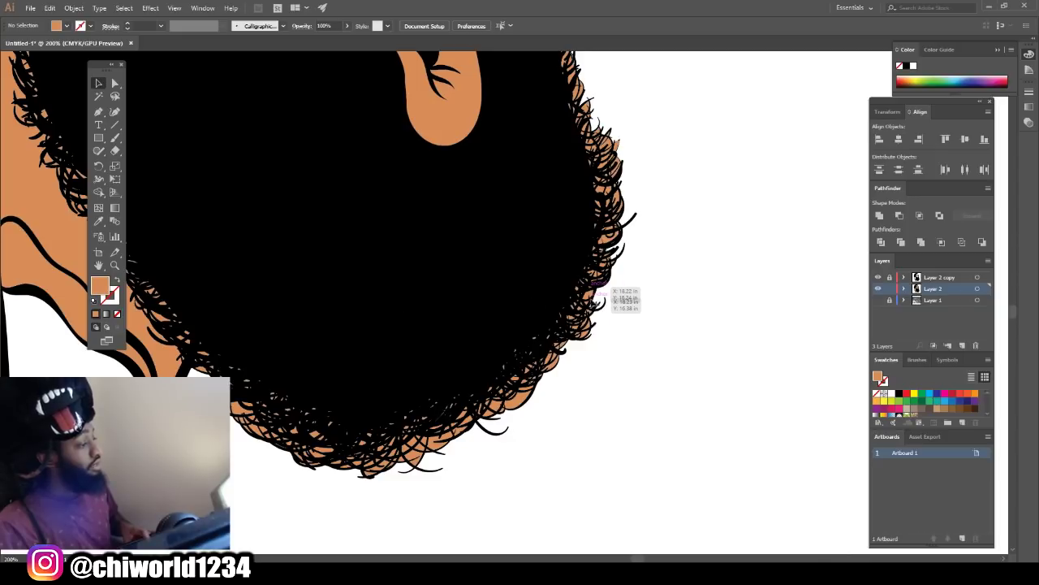
{"action": "scroll", "coordinate": [622, 295], "scroll_direction": "up", "scroll_amount": 3}
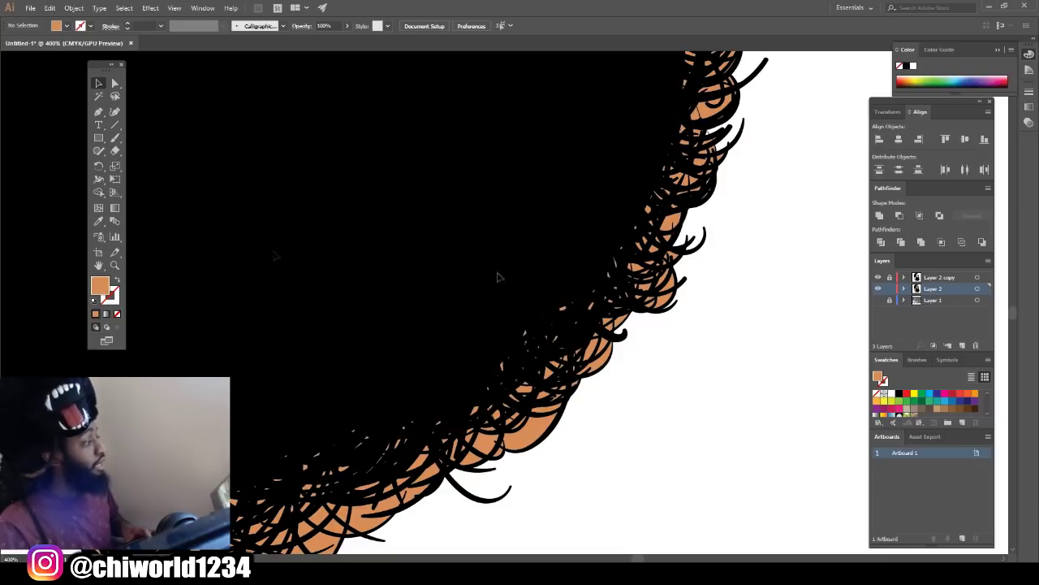
{"action": "scroll", "coordinate": [593, 289], "scroll_direction": "down", "scroll_amount": 3}
{"action": "scroll", "coordinate": [557, 284], "scroll_direction": "up", "scroll_amount": 5}
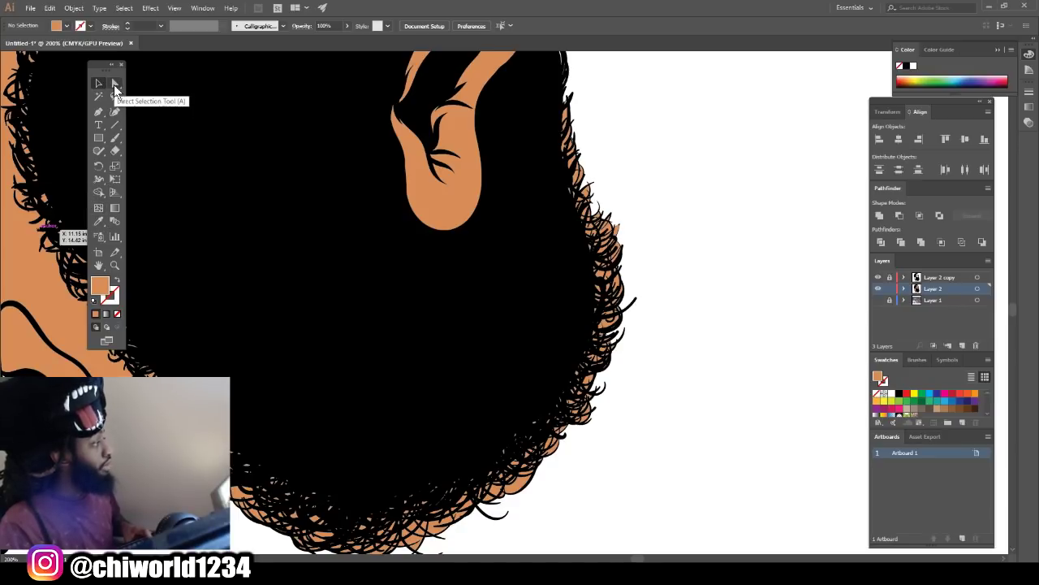
{"action": "left_click", "coordinate": [115, 84]}
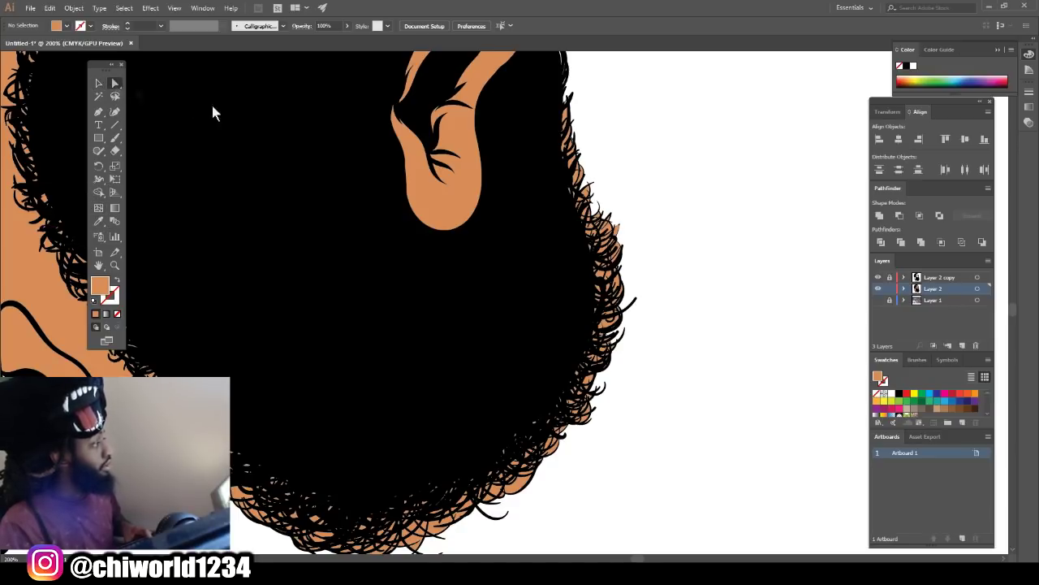
{"action": "left_click_drag", "start_coordinate": [650, 495], "coordinate": [514, 320]}
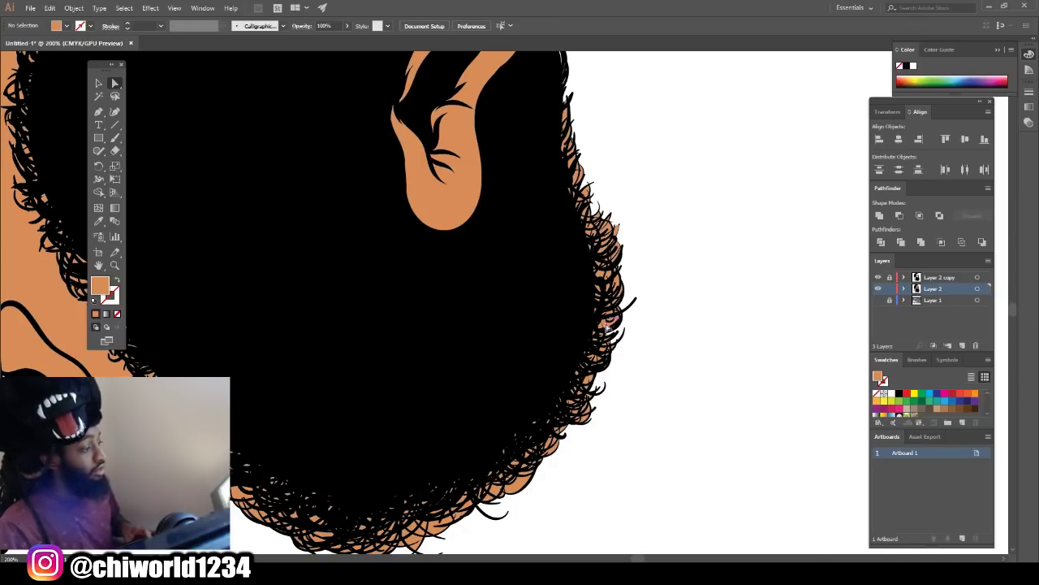
Step: Unlock the group inside Layer 2 while leaving its black shapes locked, and collapse the layer
{"action": "left_click", "coordinate": [903, 289]}
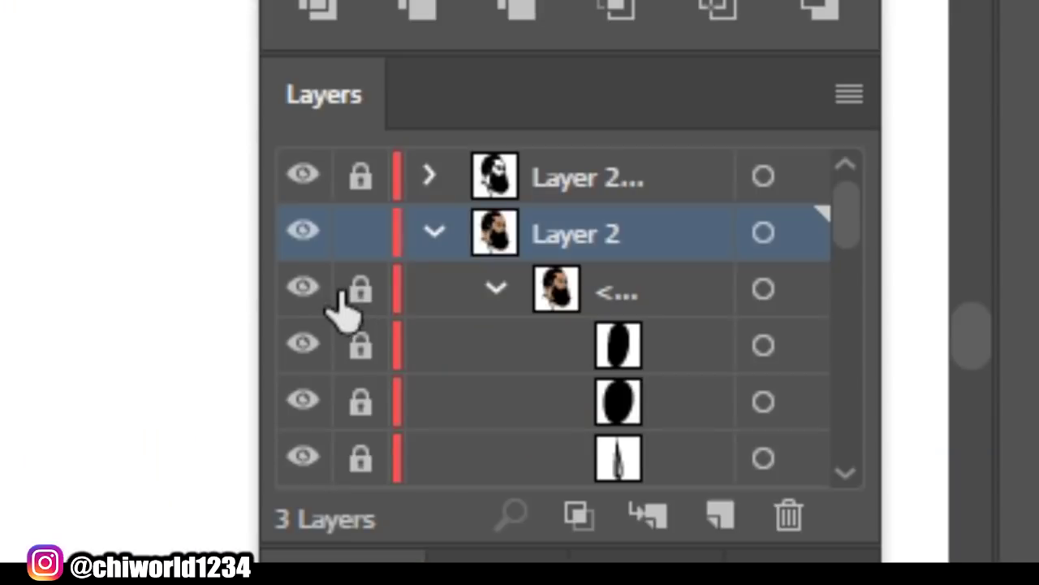
{"action": "left_click", "coordinate": [360, 290]}
{"action": "left_click", "coordinate": [436, 233]}
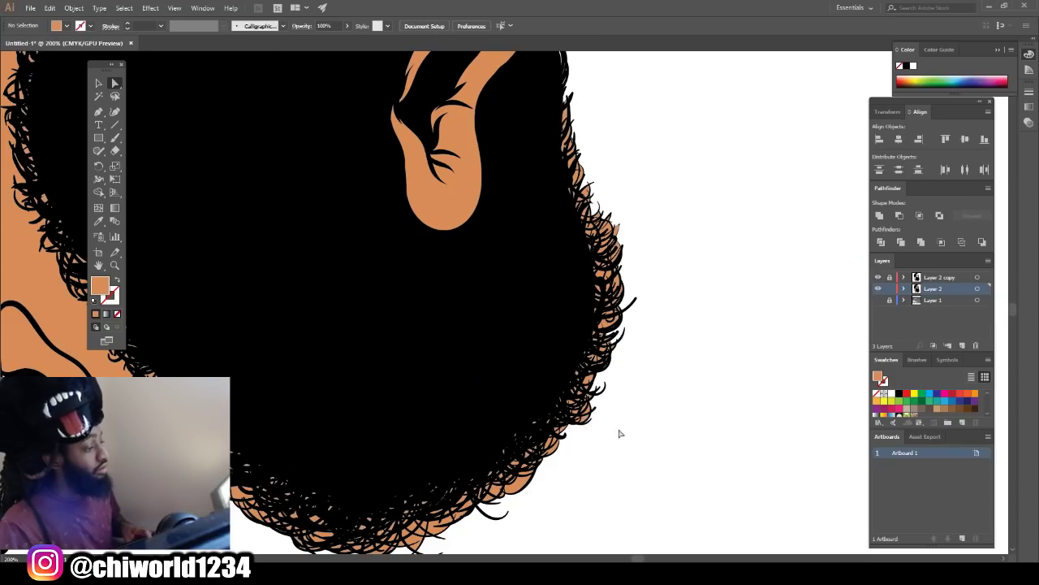
Step: Delete the skin-coloured bits between the hairs along the beard's front edge with the Direct Selection tool
{"action": "left_click_drag", "start_coordinate": [551, 309], "coordinate": [551, 310]}
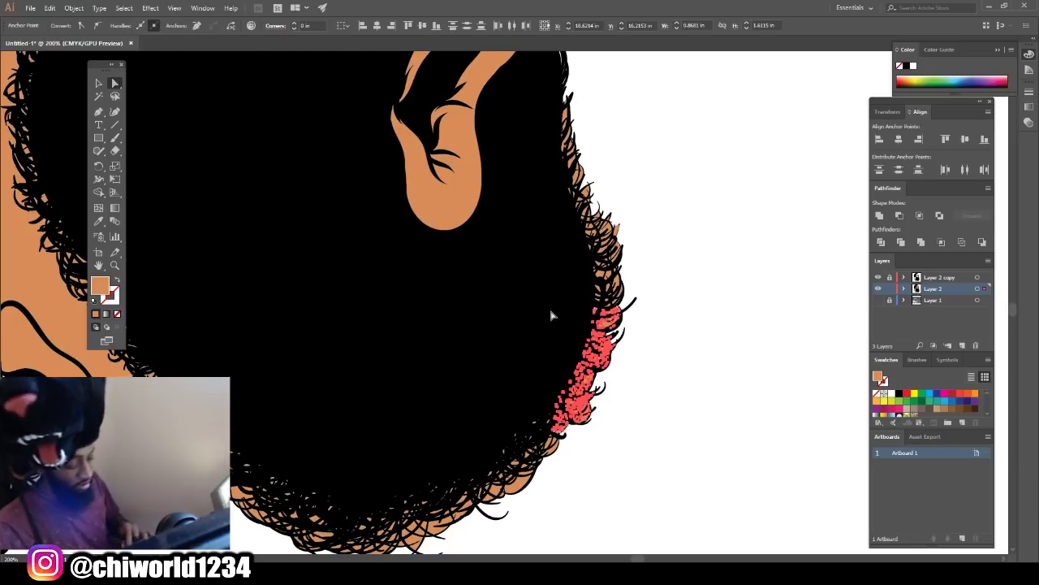
{"action": "key", "text": "Delete"}
{"action": "left_click", "coordinate": [641, 383]}
{"action": "left_click_drag", "start_coordinate": [677, 351], "coordinate": [606, 202]}
{"action": "key", "text": "Delete"}
{"action": "left_click_drag", "start_coordinate": [668, 236], "coordinate": [549, 116]}
{"action": "key", "text": "Delete"}
{"action": "scroll", "coordinate": [629, 357], "scroll_direction": "down", "scroll_amount": 1}
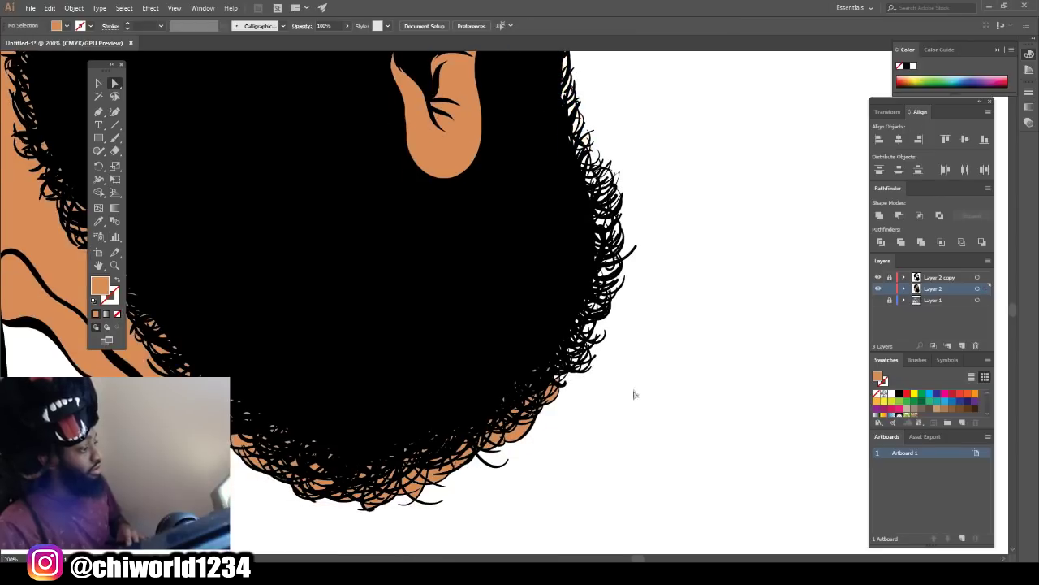
Step: Delete the skin-coloured bits along the beard's lower edge, from the chin back to the dripping neck
{"action": "left_click_drag", "start_coordinate": [608, 455], "coordinate": [397, 354]}
{"action": "scroll", "coordinate": [413, 371], "scroll_direction": "down", "scroll_amount": 2}
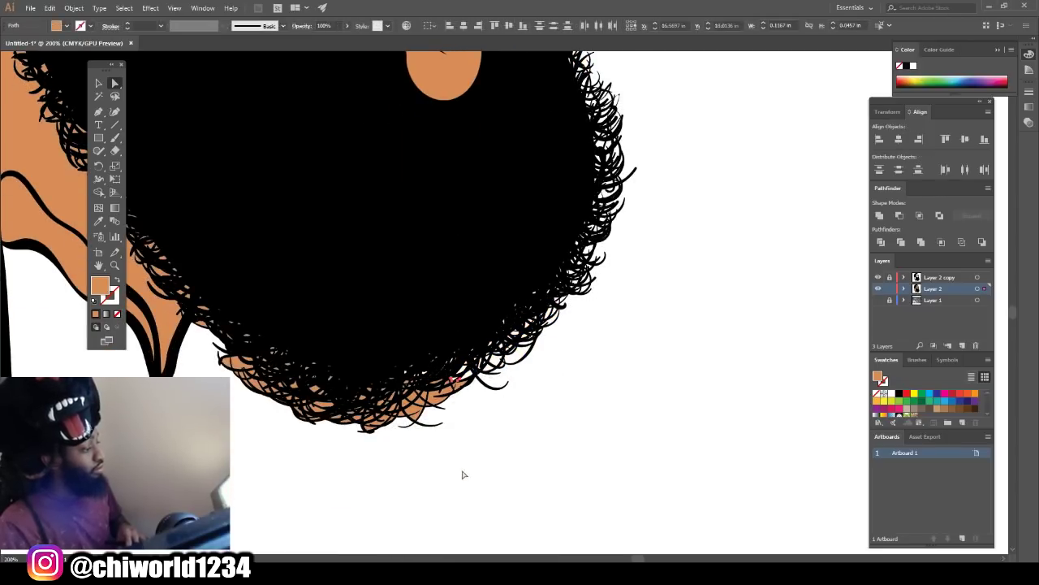
{"action": "left_click_drag", "start_coordinate": [617, 405], "coordinate": [277, 320]}
{"action": "left_click_drag", "start_coordinate": [295, 505], "coordinate": [537, 351]}
{"action": "key", "text": "Delete"}
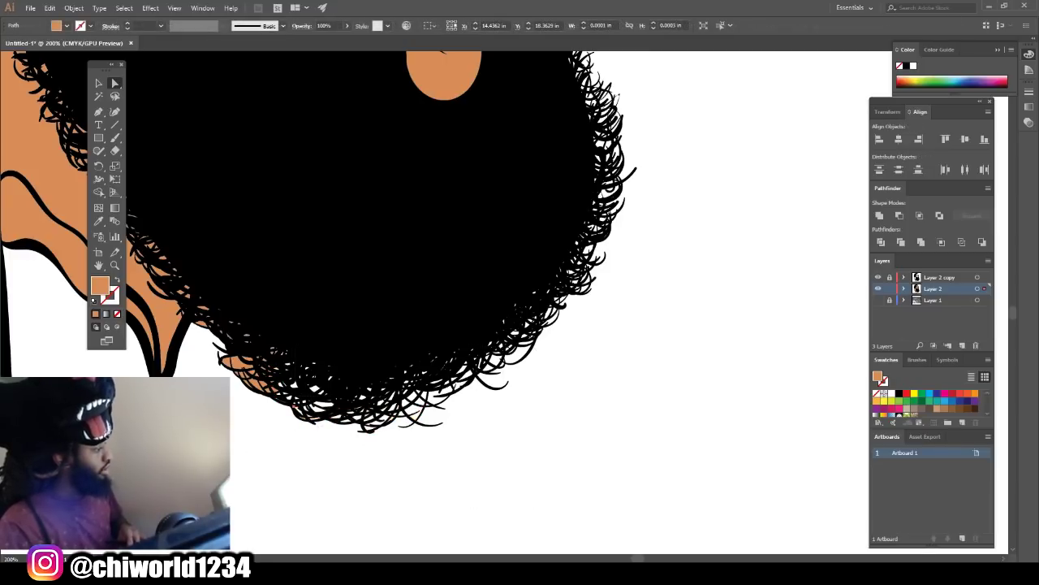
{"action": "left_click_drag", "start_coordinate": [346, 314], "coordinate": [349, 308]}
{"action": "key", "text": "Delete"}
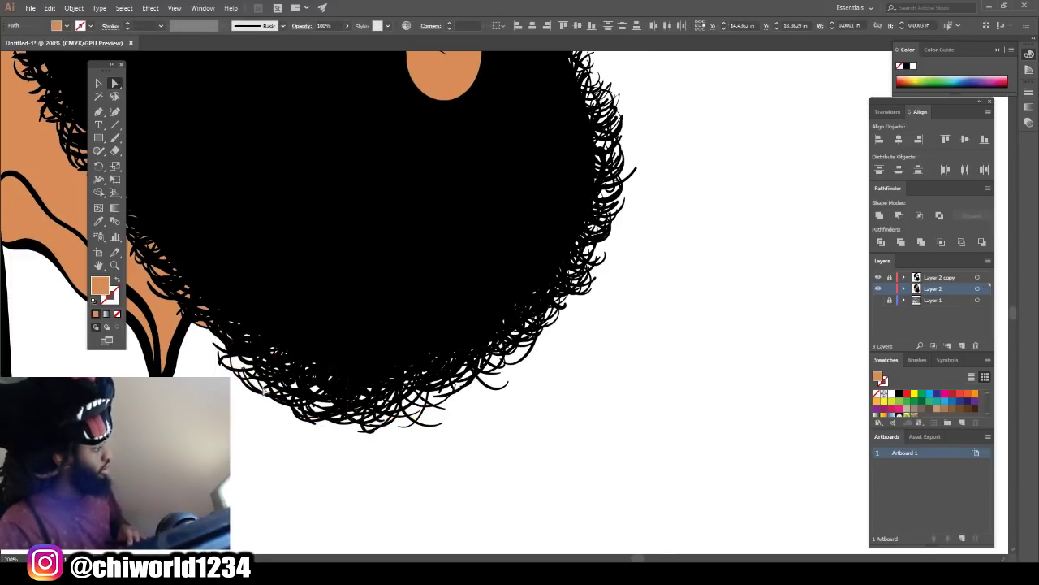
{"action": "left_click_drag", "start_coordinate": [238, 293], "coordinate": [235, 297]}
{"action": "key", "text": "Delete"}
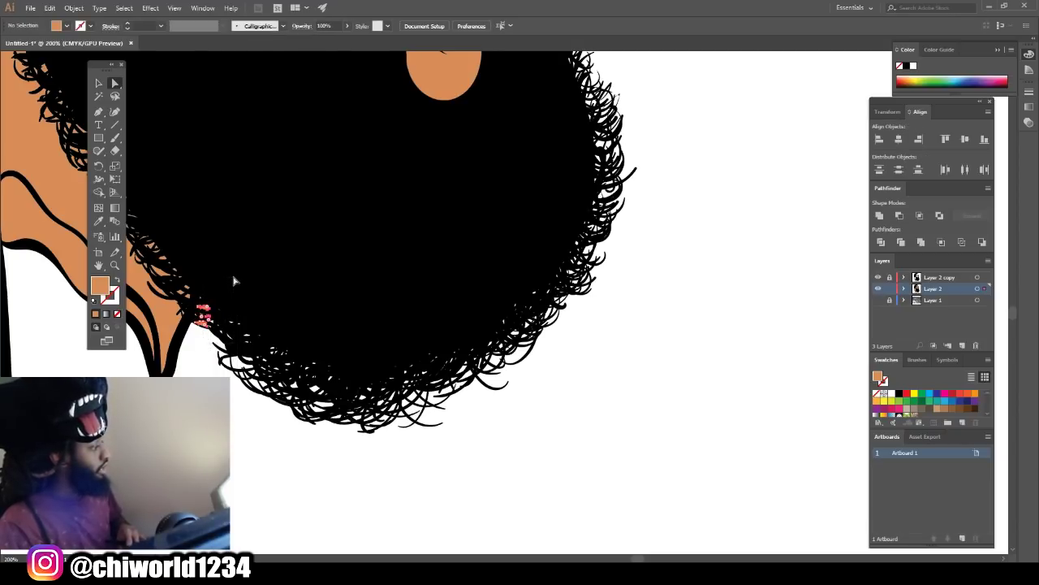
{"action": "left_click_drag", "start_coordinate": [233, 280], "coordinate": [237, 313]}
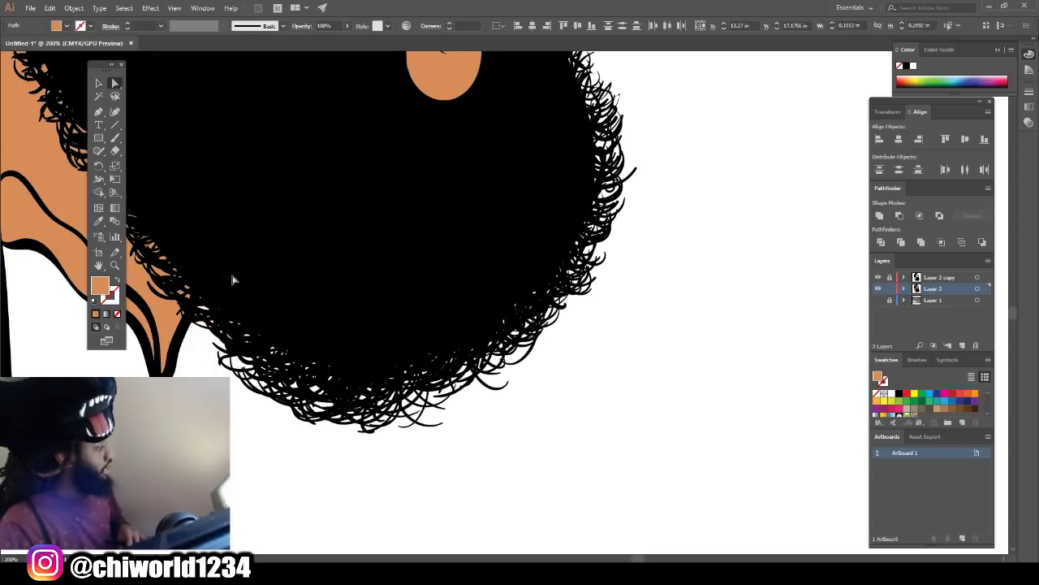
{"action": "key", "text": "Delete"}
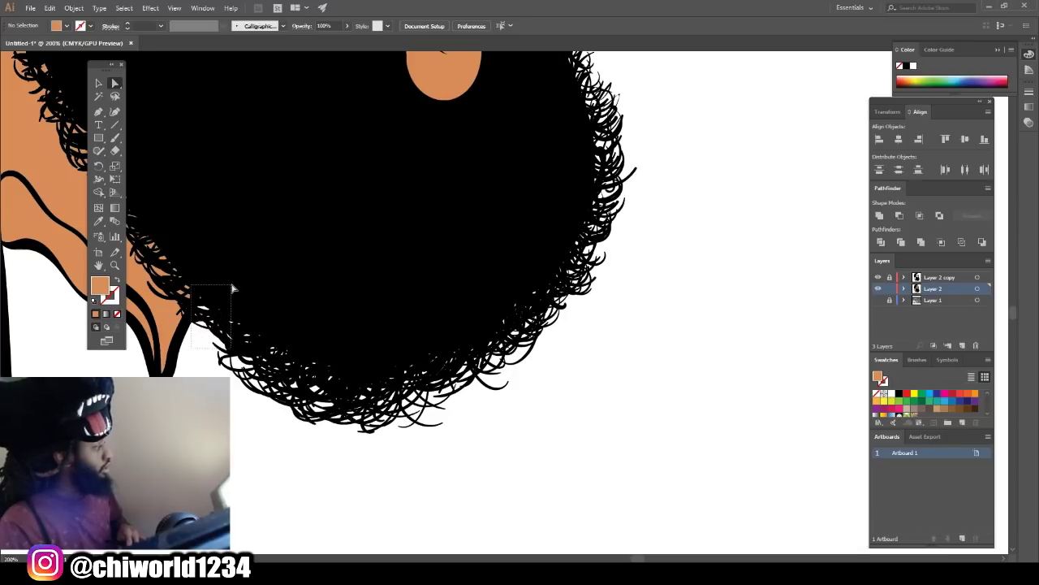
Step: Expand Layer 2 to check which of its shapes are locked, and collapse it again
{"action": "left_click", "coordinate": [905, 288]}
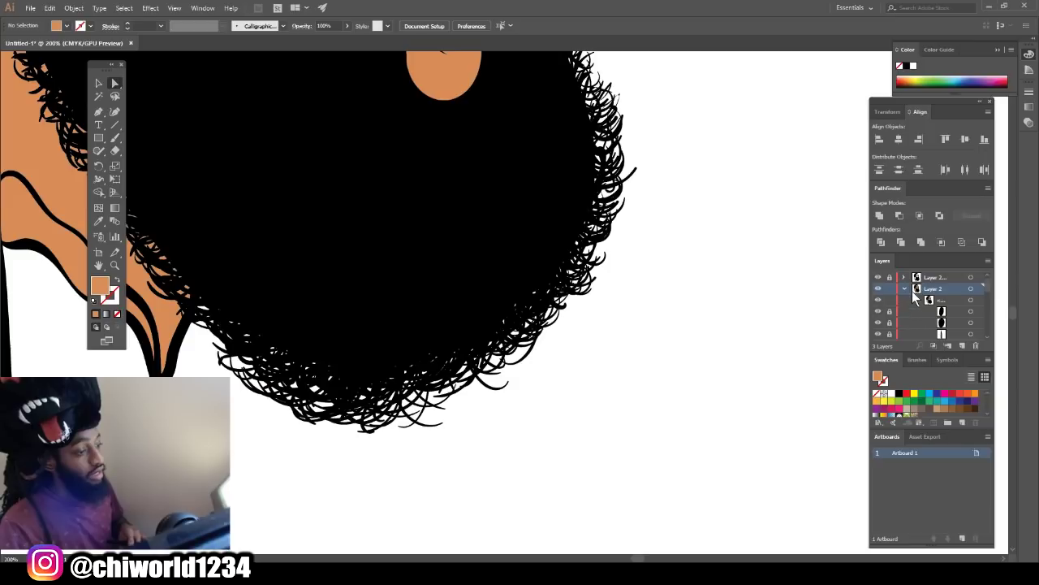
{"action": "scroll", "coordinate": [891, 318], "scroll_direction": "down", "scroll_amount": 3}
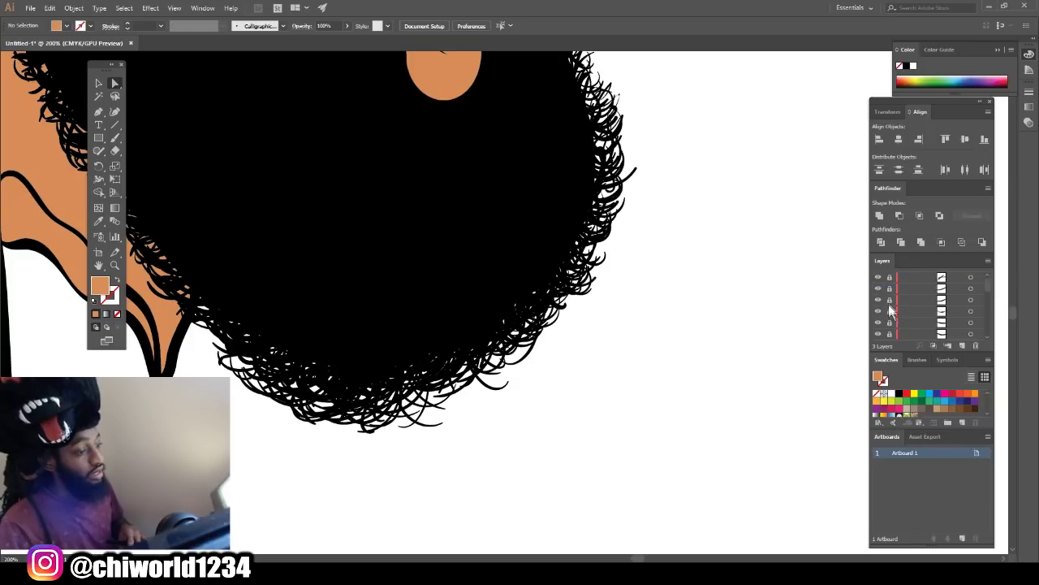
{"action": "scroll", "coordinate": [895, 304], "scroll_direction": "up", "scroll_amount": 3}
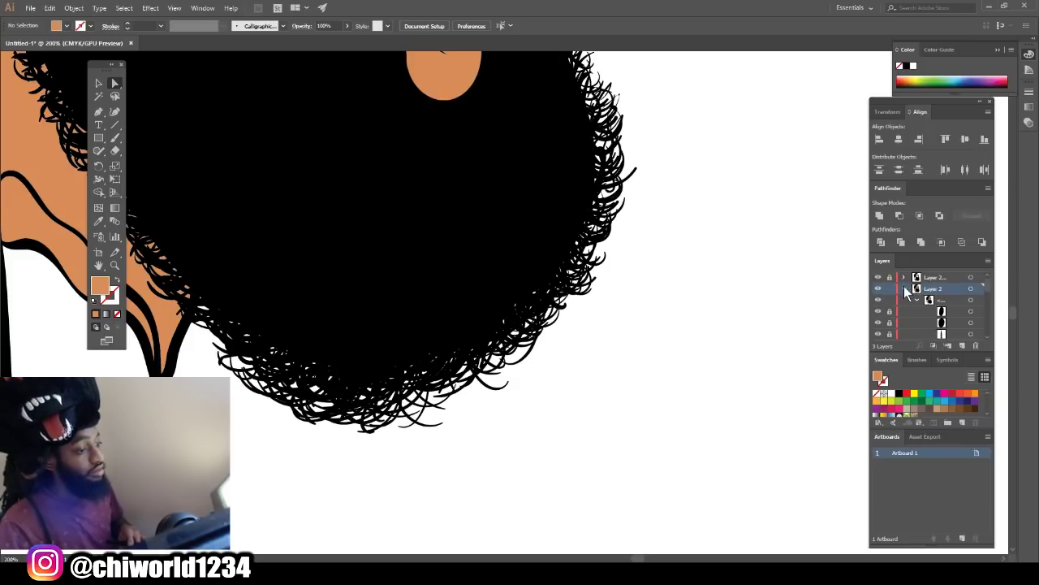
{"action": "left_click", "coordinate": [904, 289]}
Step: Delete the skin-coloured bits along the upper front of the beard, beside the mouth and below the moustache
{"action": "scroll", "coordinate": [755, 320], "scroll_direction": "up", "scroll_amount": 5}
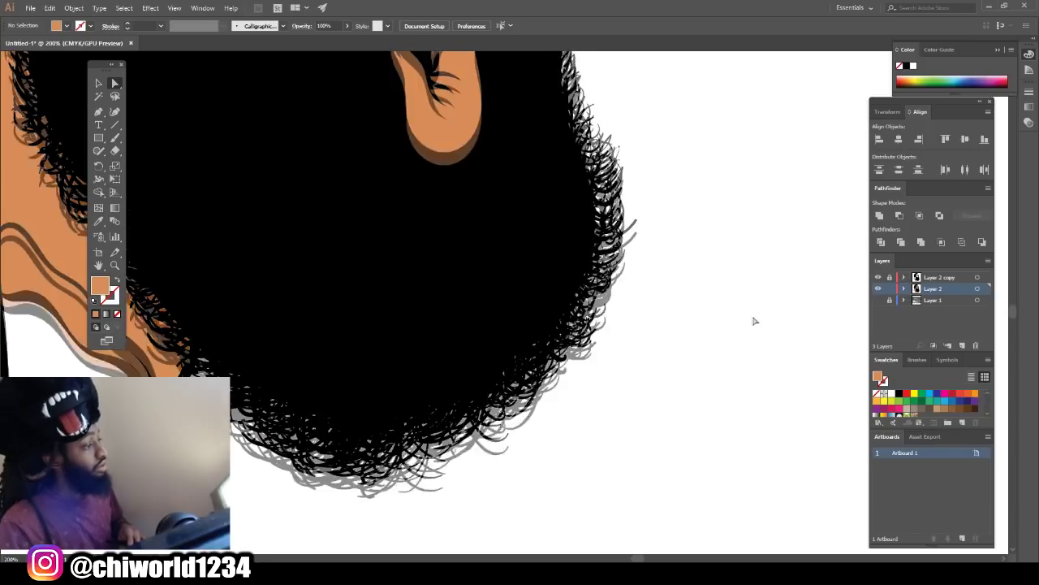
{"action": "scroll", "coordinate": [396, 271], "scroll_direction": "up", "scroll_amount": 3}
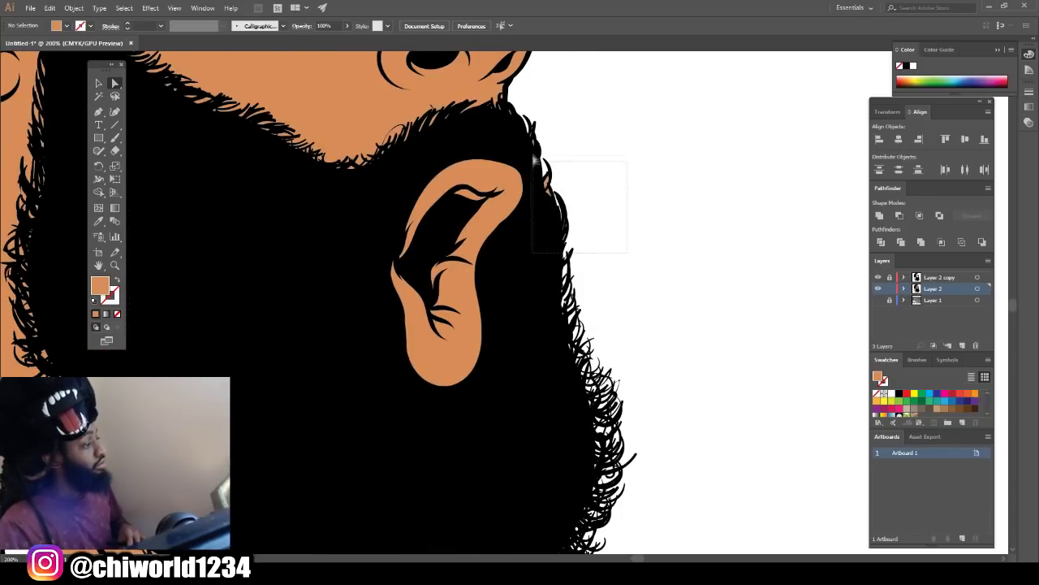
{"action": "left_click_drag", "start_coordinate": [532, 163], "coordinate": [533, 163]}
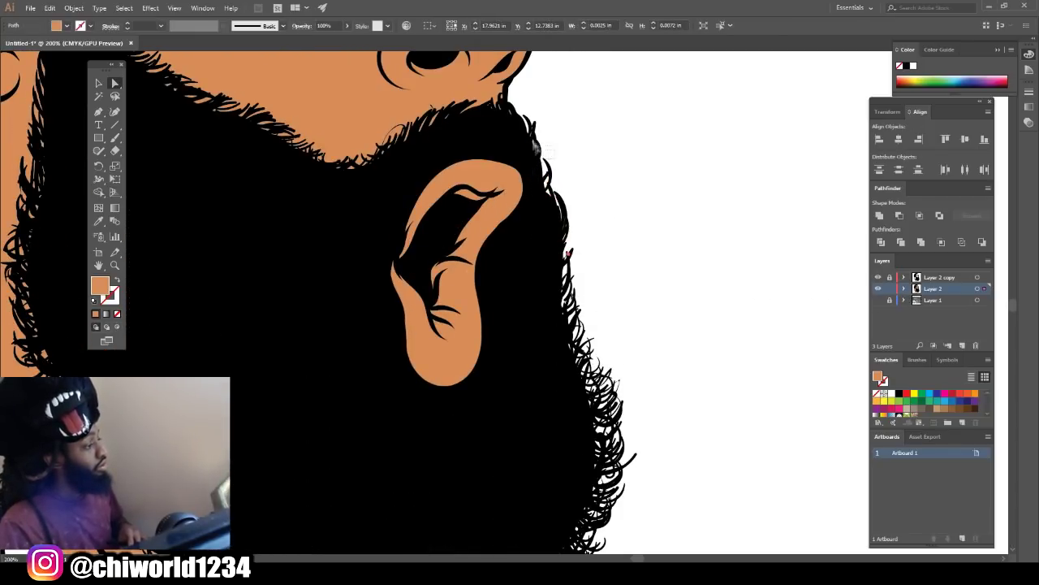
{"action": "left_click", "coordinate": [529, 122]}
{"action": "scroll", "coordinate": [565, 171], "scroll_direction": "up", "scroll_amount": 3}
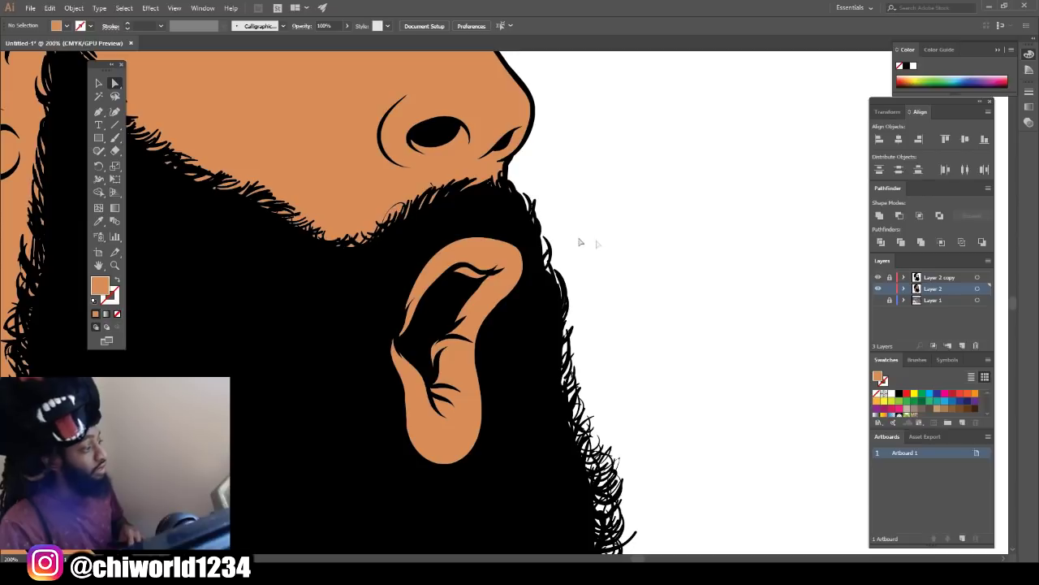
Step: Delete the skin-coloured bits between the hairs at the front of the hairstyle, above the forehead
{"action": "scroll", "coordinate": [535, 186], "scroll_direction": "up", "scroll_amount": 18}
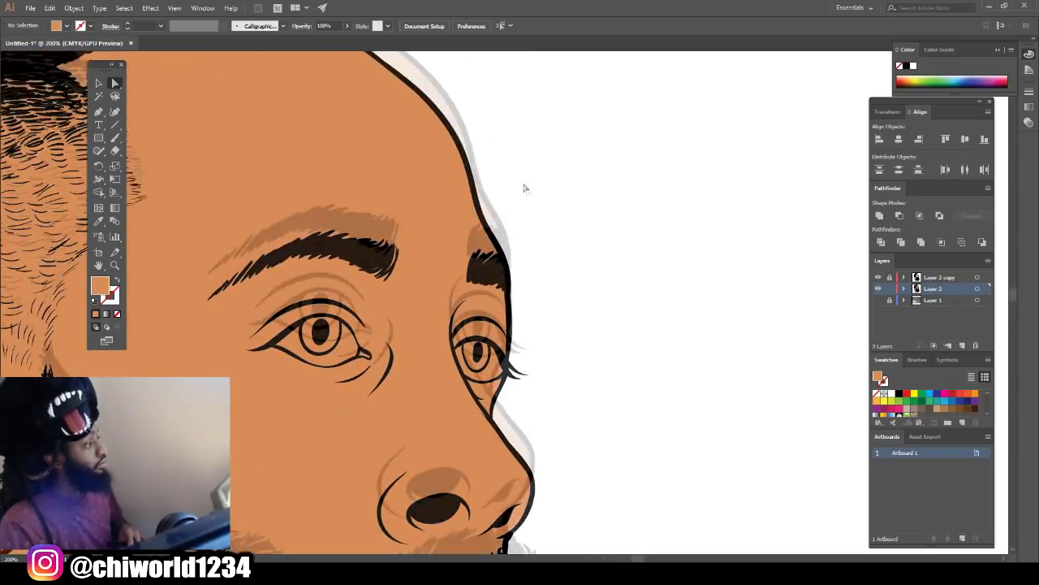
{"action": "scroll", "coordinate": [420, 151], "scroll_direction": "up", "scroll_amount": 2}
{"action": "left_click_drag", "start_coordinate": [276, 108], "coordinate": [275, 104]}
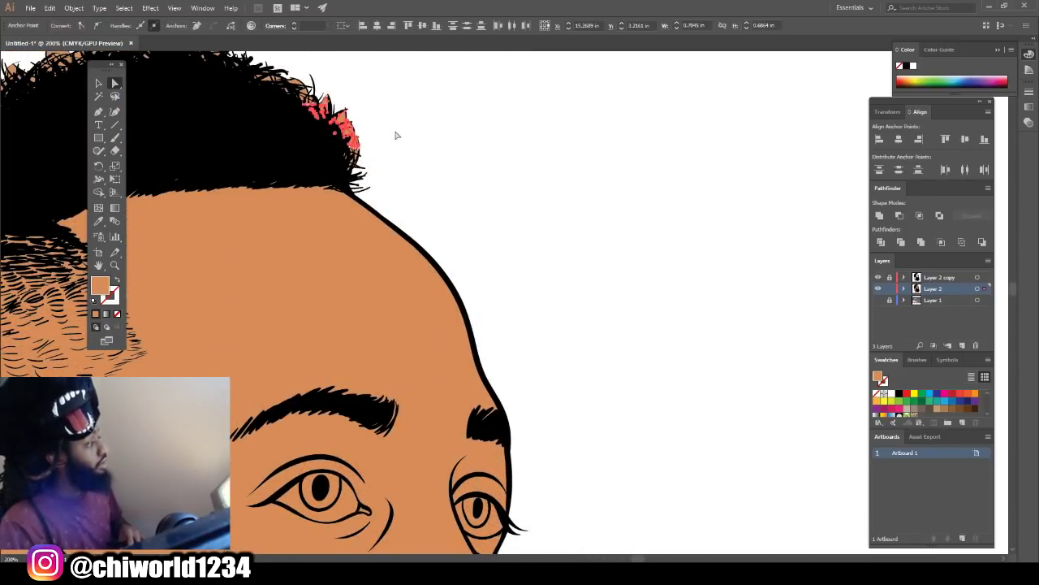
{"action": "scroll", "coordinate": [394, 138], "scroll_direction": "up", "scroll_amount": 3}
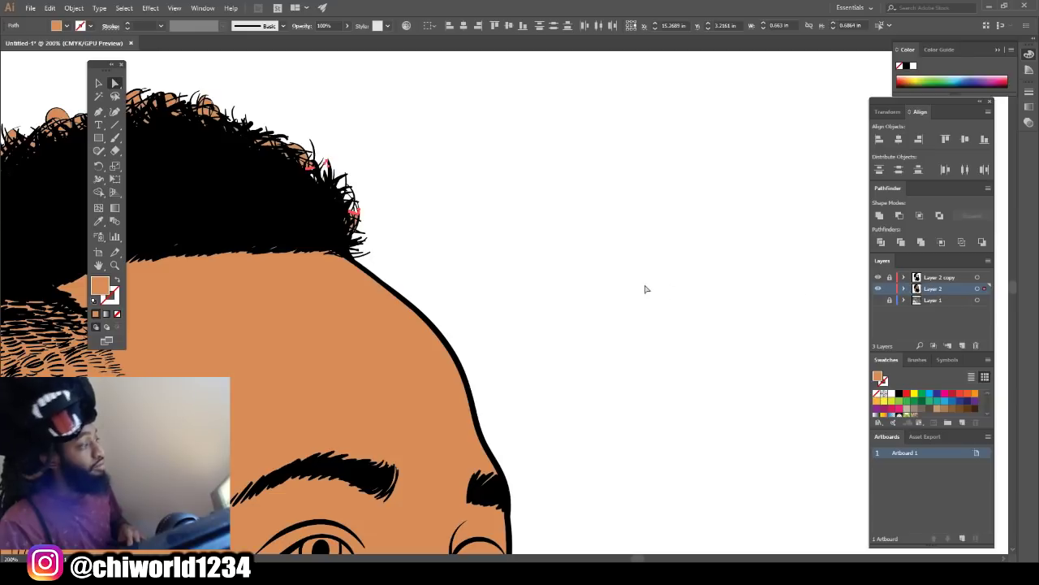
{"action": "scroll", "coordinate": [568, 288], "scroll_direction": "up", "scroll_amount": 3}
{"action": "left_click", "coordinate": [397, 281]}
{"action": "scroll", "coordinate": [394, 325], "scroll_direction": "up", "scroll_amount": 2}
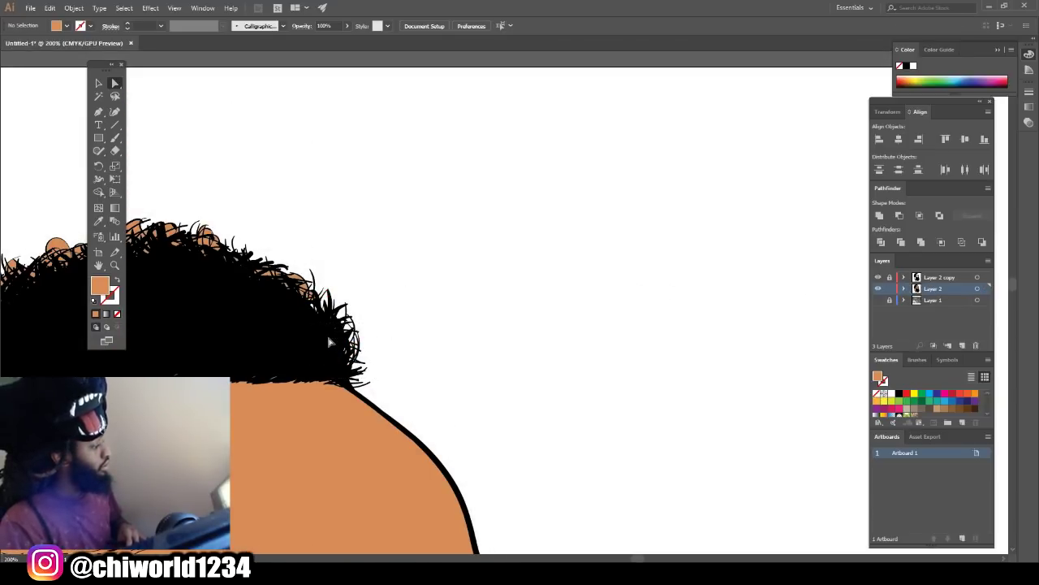
Step: Delete the skin-coloured bits along the top edge of the hair
{"action": "key", "text": "ctrl+minus"}
{"action": "scroll", "coordinate": [146, 348], "scroll_direction": "left", "scroll_amount": 4}
{"action": "left_click_drag", "start_coordinate": [242, 242], "coordinate": [763, 311]}
{"action": "key", "text": "Delete"}
{"action": "left_click_drag", "start_coordinate": [379, 229], "coordinate": [680, 366]}
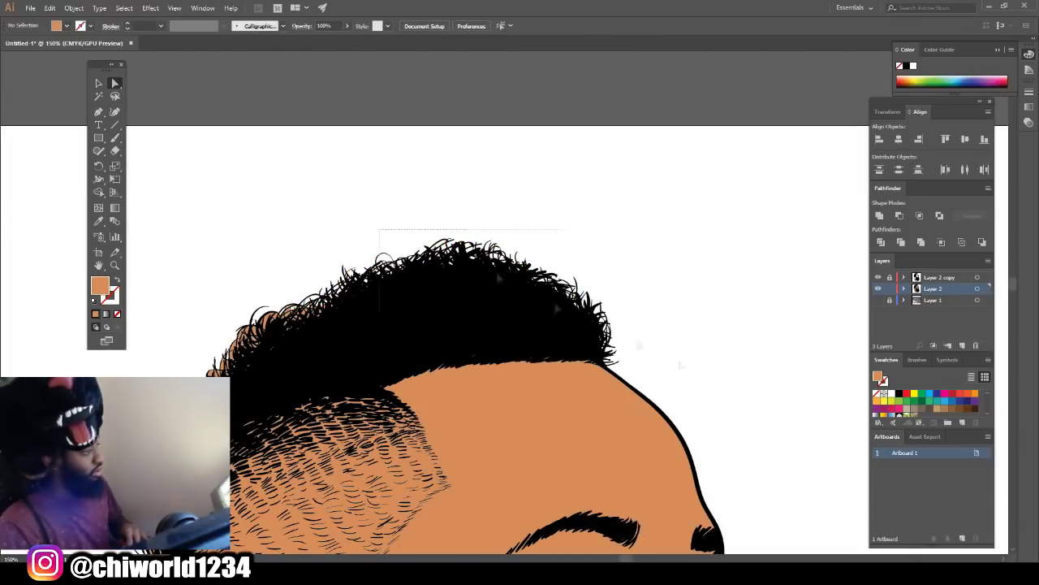
Step: Delete the remaining skin-coloured bits along the back edge of the hair
{"action": "scroll", "coordinate": [682, 364], "scroll_direction": "down", "scroll_amount": 5}
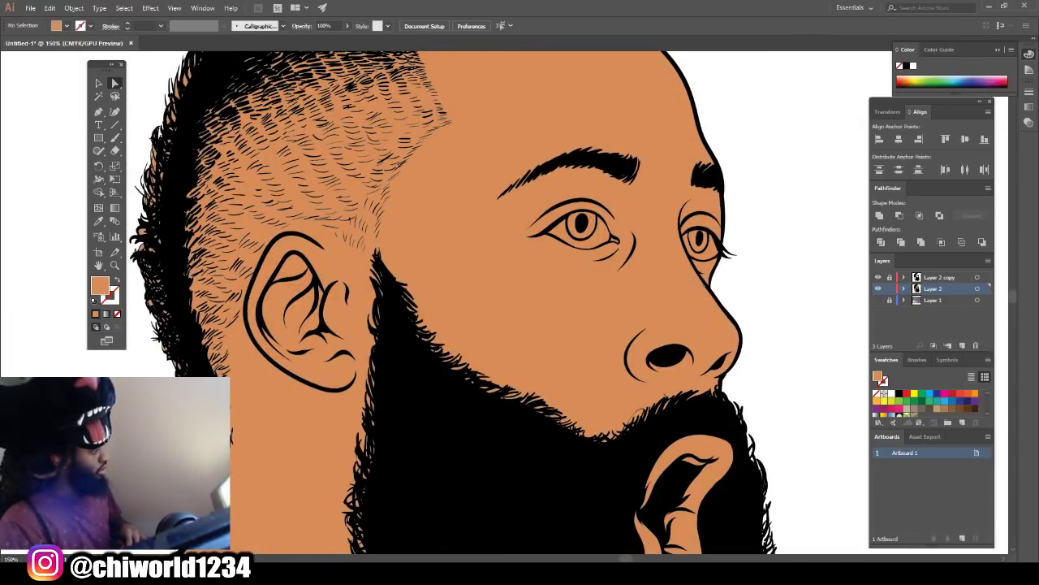
{"action": "scroll", "coordinate": [449, 302], "scroll_direction": "up", "scroll_amount": 3}
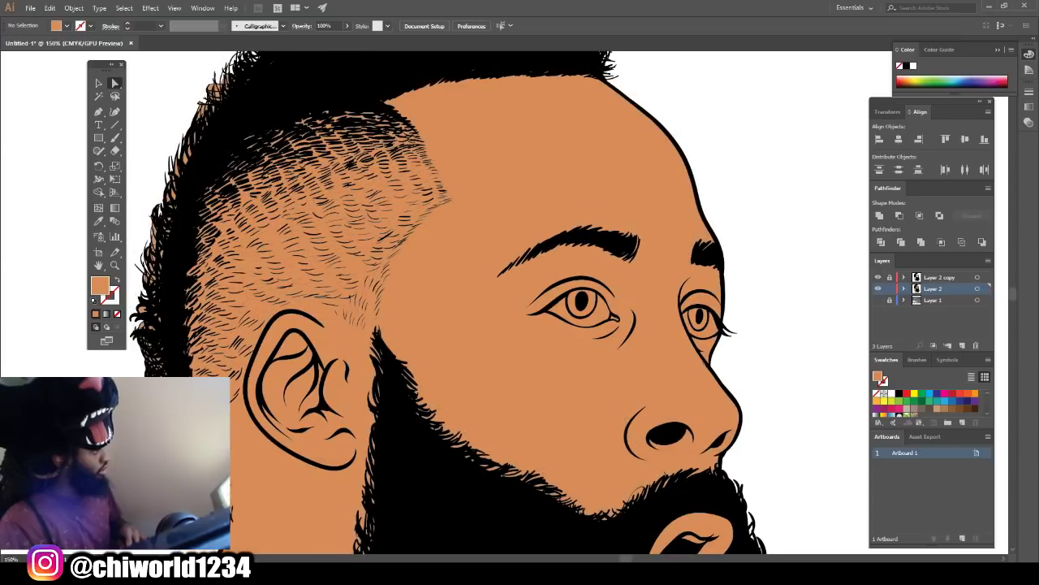
{"action": "scroll", "coordinate": [448, 302], "scroll_direction": "up", "scroll_amount": 4}
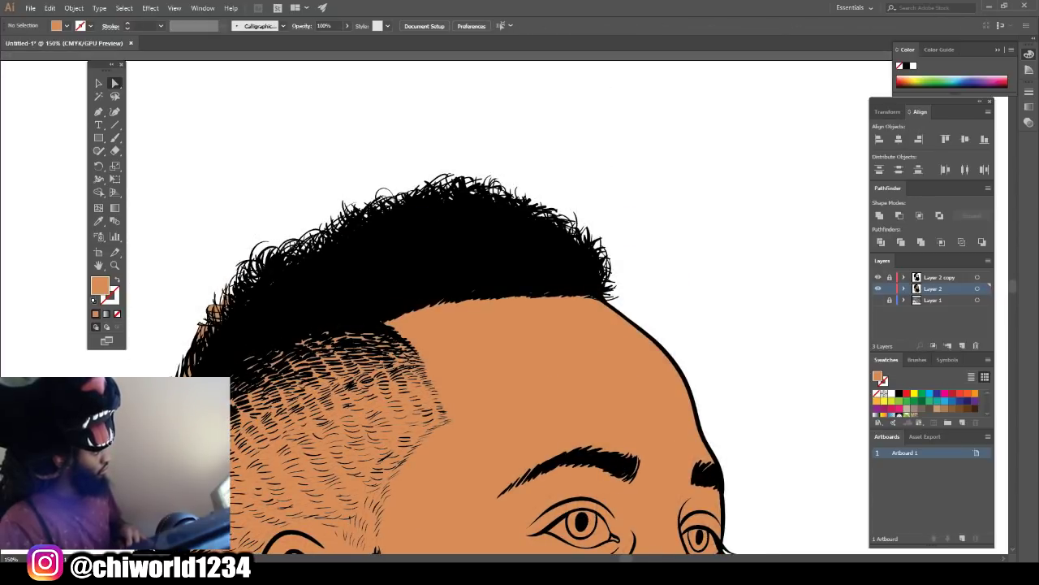
{"action": "left_click_drag", "start_coordinate": [153, 328], "coordinate": [208, 373]}
{"action": "left_click", "coordinate": [173, 331]}
{"action": "left_click_drag", "start_coordinate": [211, 311], "coordinate": [236, 296]}
{"action": "left_click", "coordinate": [276, 302]}
Step: Find and remove leftover skin-coloured bits on the outer edge of the head
{"action": "key", "text": "ctrl+minus"}
{"action": "key", "text": "ctrl+minus"}
{"action": "scroll", "coordinate": [752, 258], "scroll_direction": "down", "scroll_amount": 3}
{"action": "key", "text": "ctrl+equal"}
{"action": "scroll", "coordinate": [752, 325], "scroll_direction": "right", "scroll_amount": 3}
{"action": "key", "text": "ctrl+equal"}
{"action": "key", "text": "ctrl+equal"}
{"action": "key", "text": "ctrl+equal"}
{"action": "scroll", "coordinate": [736, 355], "scroll_direction": "down", "scroll_amount": 3}
{"action": "left_click_drag", "start_coordinate": [605, 284], "coordinate": [532, 224]}
Step: Examine the outline of the head up close and as a whole for stray skin-coloured bits
{"action": "key", "text": "ctrl+minus"}
{"action": "key", "text": "ctrl+minus"}
{"action": "key", "text": "ctrl+minus"}
{"action": "key", "text": "ctrl+minus"}
{"action": "scroll", "coordinate": [532, 223], "scroll_direction": "down", "scroll_amount": 3}
{"action": "key", "text": "ctrl+equal"}
{"action": "key", "text": "ctrl+equal"}
{"action": "key", "text": "ctrl+equal"}
{"action": "scroll", "coordinate": [617, 300], "scroll_direction": "down", "scroll_amount": 2}
{"action": "key", "text": "ctrl+minus"}
{"action": "key", "text": "ctrl+minus"}
{"action": "key", "text": "ctrl+minus"}
{"action": "key", "text": "ctrl+minus"}
{"action": "scroll", "coordinate": [713, 366], "scroll_direction": "up", "scroll_amount": 2}
{"action": "scroll", "coordinate": [713, 365], "scroll_direction": "left", "scroll_amount": 1}
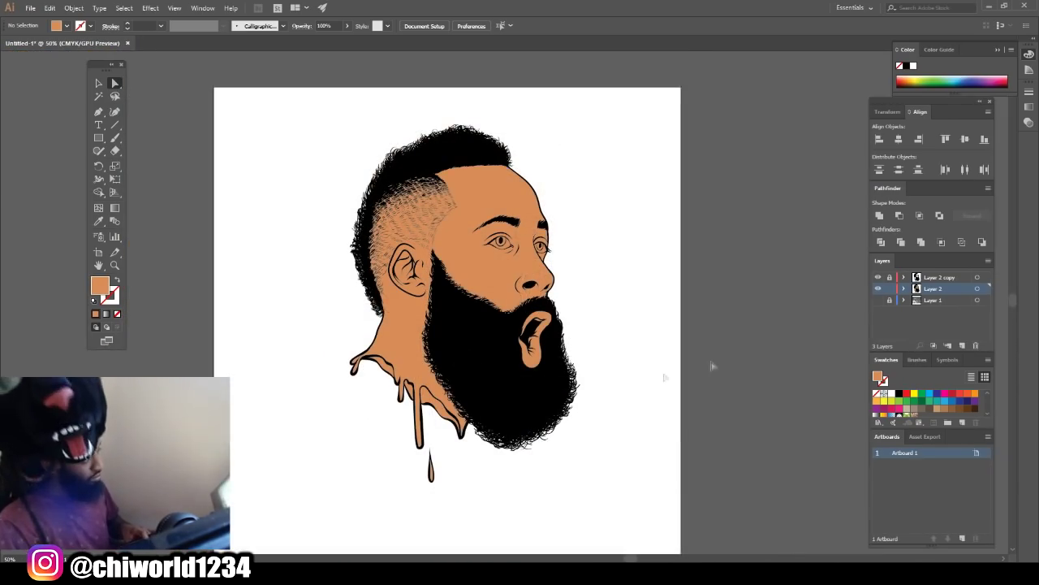
Step: Isolate the skin-coloured group at the eyes and select the eye shape between the iris and inner corner
{"action": "left_click", "coordinate": [95, 84]}
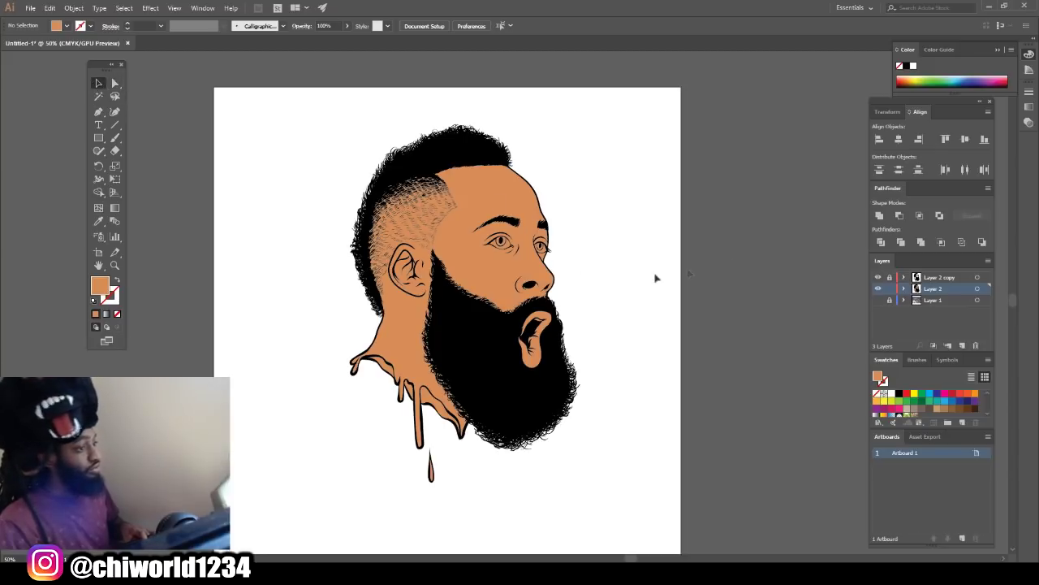
{"action": "key", "text": "ctrl+="}
{"action": "key", "text": "ctrl+="}
{"action": "key", "text": "ctrl+="}
{"action": "scroll", "coordinate": [688, 226], "scroll_direction": "up", "scroll_amount": 3}
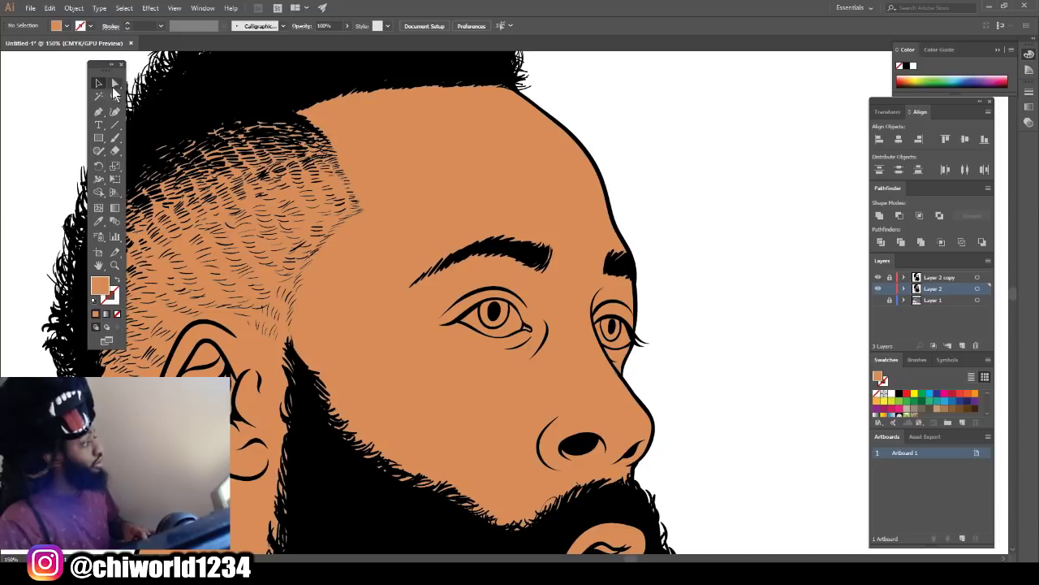
{"action": "scroll", "coordinate": [479, 212], "scroll_direction": "up", "scroll_amount": 6}
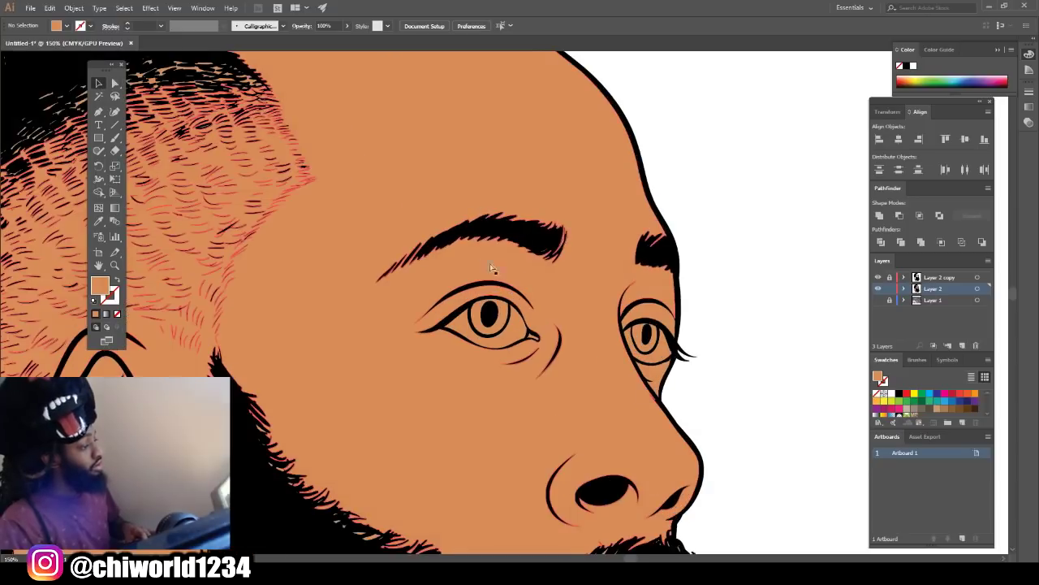
{"action": "right_click", "coordinate": [471, 360]}
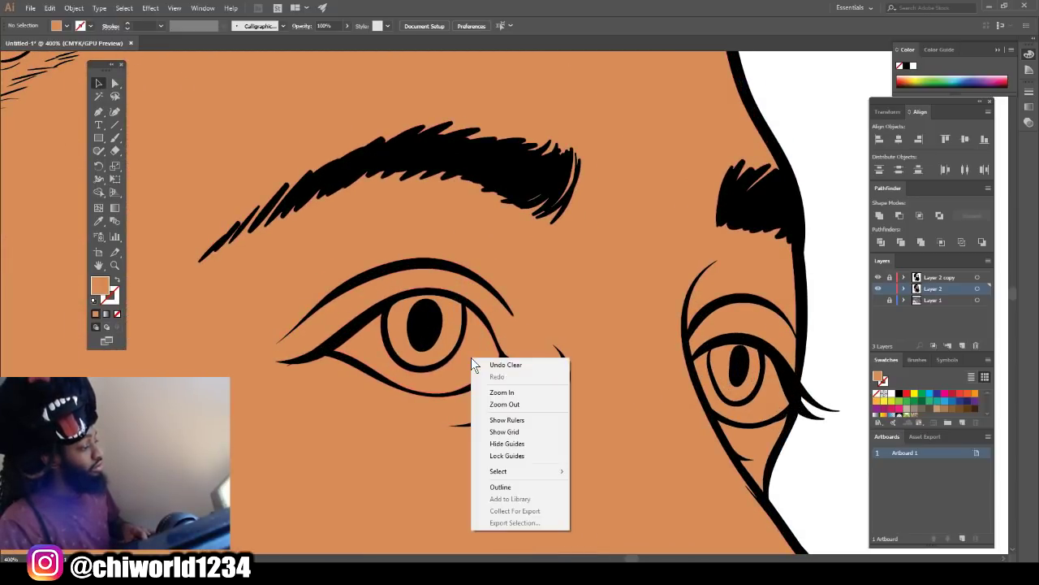
{"action": "left_click", "coordinate": [470, 334]}
{"action": "left_click", "coordinate": [475, 329]}
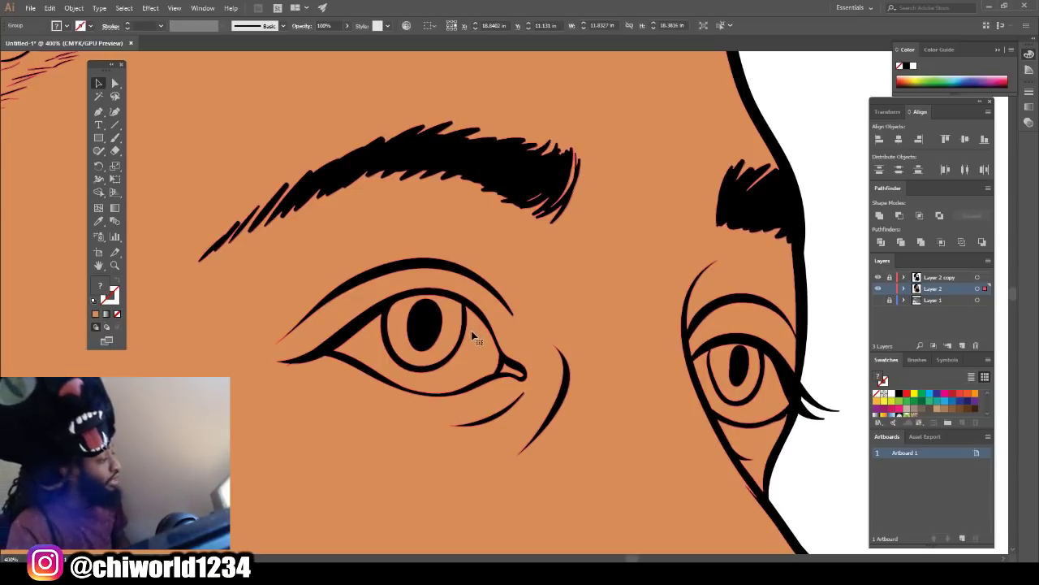
{"action": "right_click", "coordinate": [470, 347]}
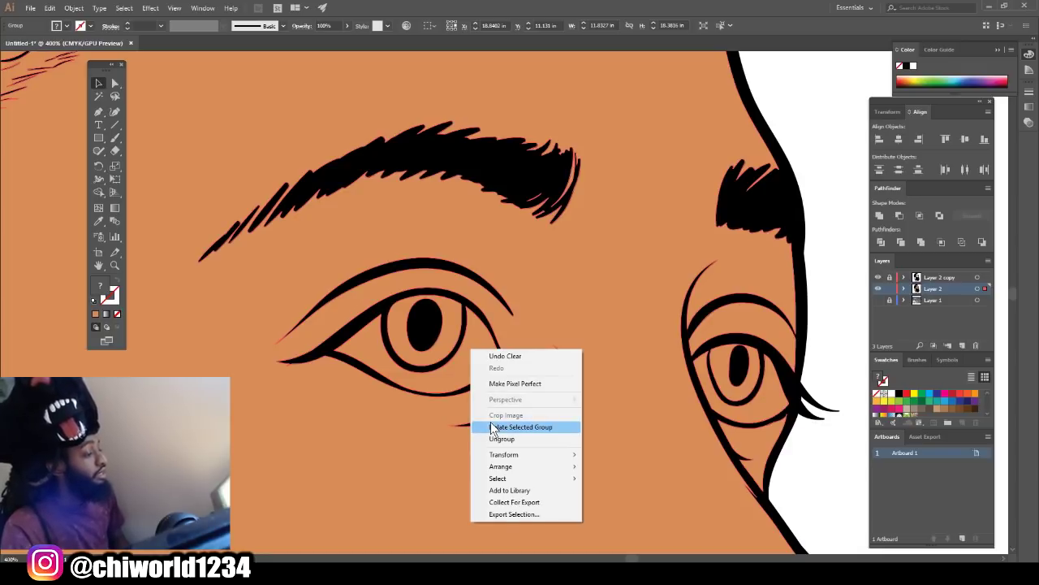
{"action": "left_click", "coordinate": [493, 428]}
{"action": "left_click", "coordinate": [479, 347]}
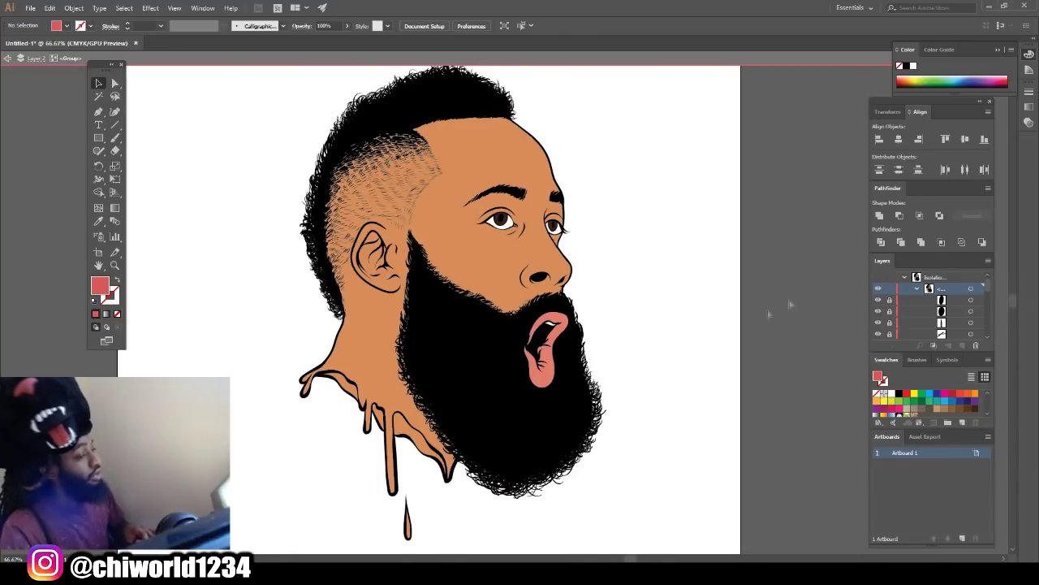
Step: Leave isolation mode, lock Layer 2, and add a new layer above Layer 2 copy
{"action": "double_click", "coordinate": [796, 300]}
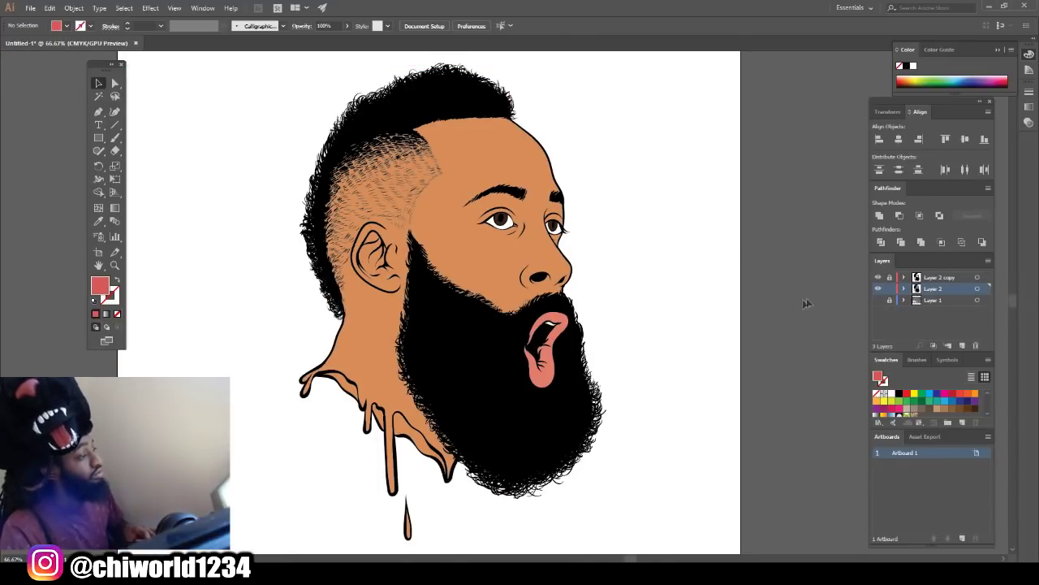
{"action": "left_click", "coordinate": [889, 289]}
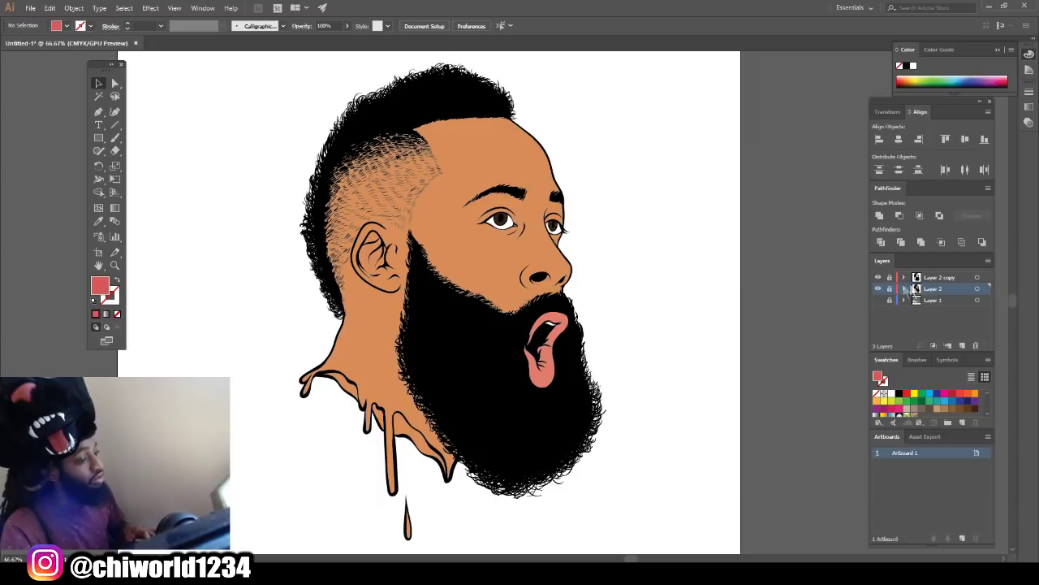
{"action": "left_click", "coordinate": [962, 346]}
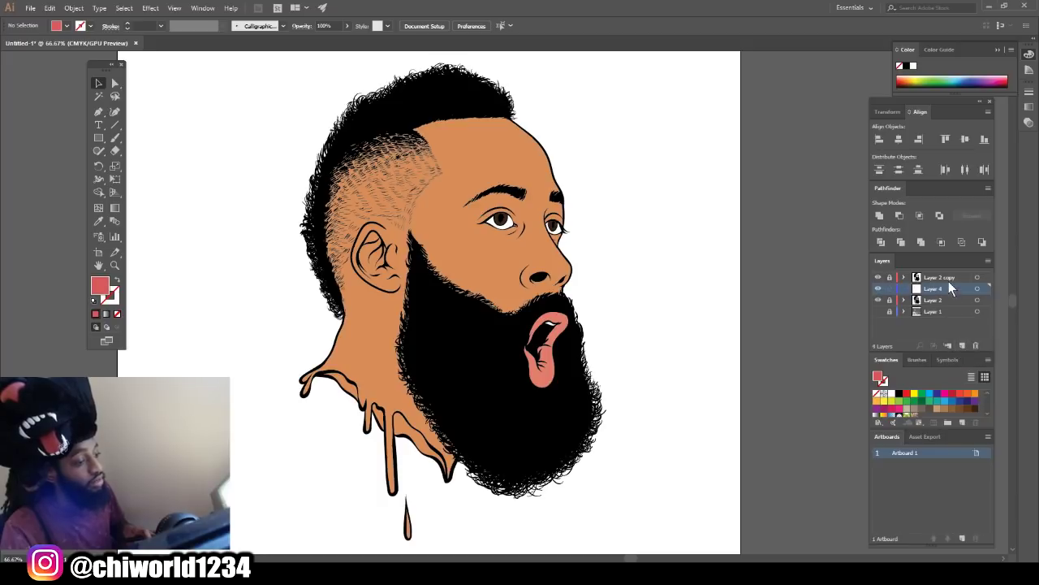
{"action": "left_click_drag", "start_coordinate": [945, 288], "coordinate": [947, 279]}
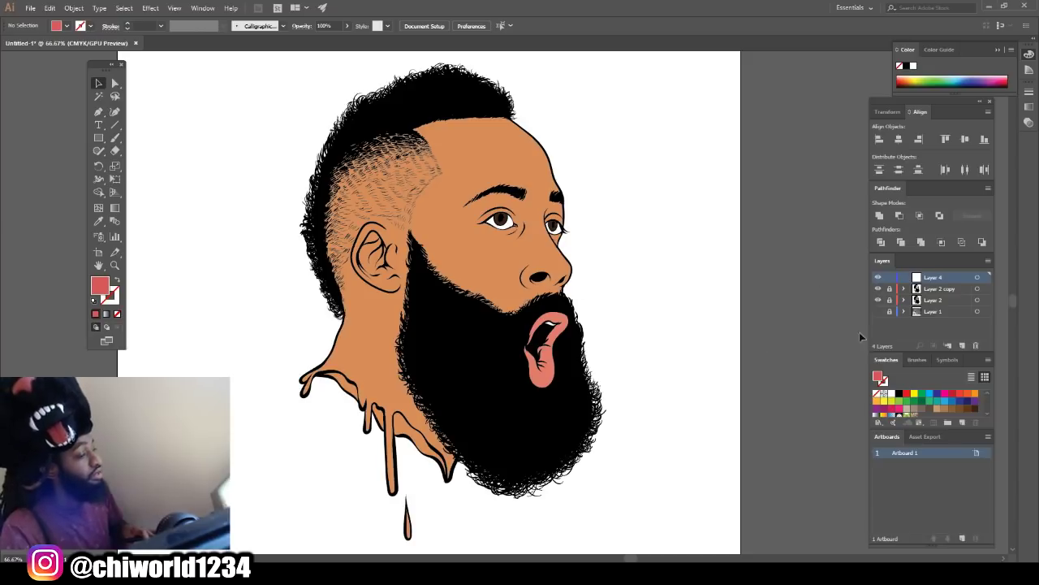
Step: Set the fill to the yellow-to-orange gradient swatch and show the gradient settings
{"action": "scroll", "coordinate": [948, 400], "scroll_direction": "down", "scroll_amount": 2}
{"action": "scroll", "coordinate": [949, 401], "scroll_direction": "up", "scroll_amount": 2}
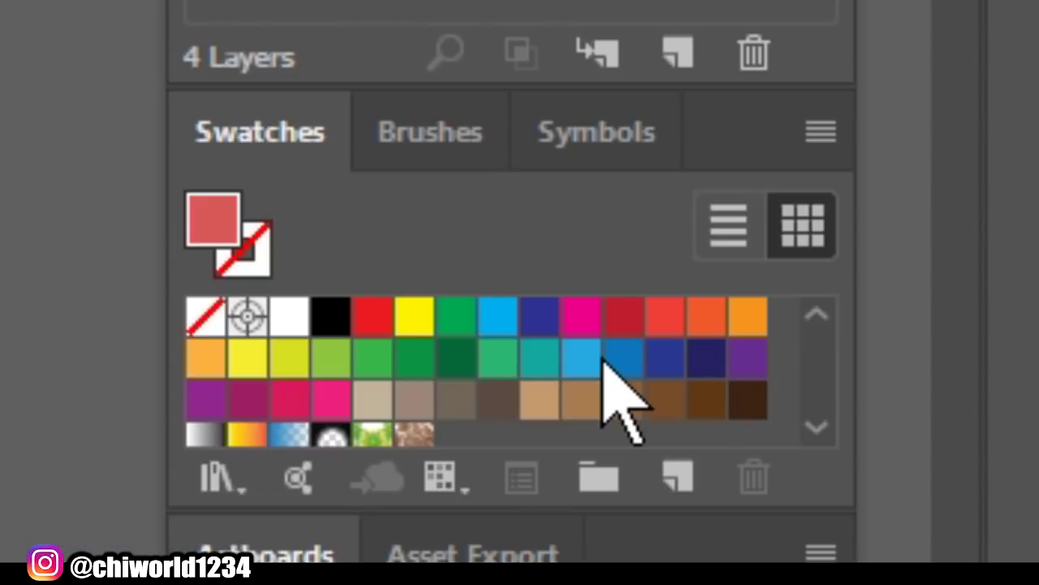
{"action": "scroll", "coordinate": [950, 404], "scroll_direction": "down", "scroll_amount": 3}
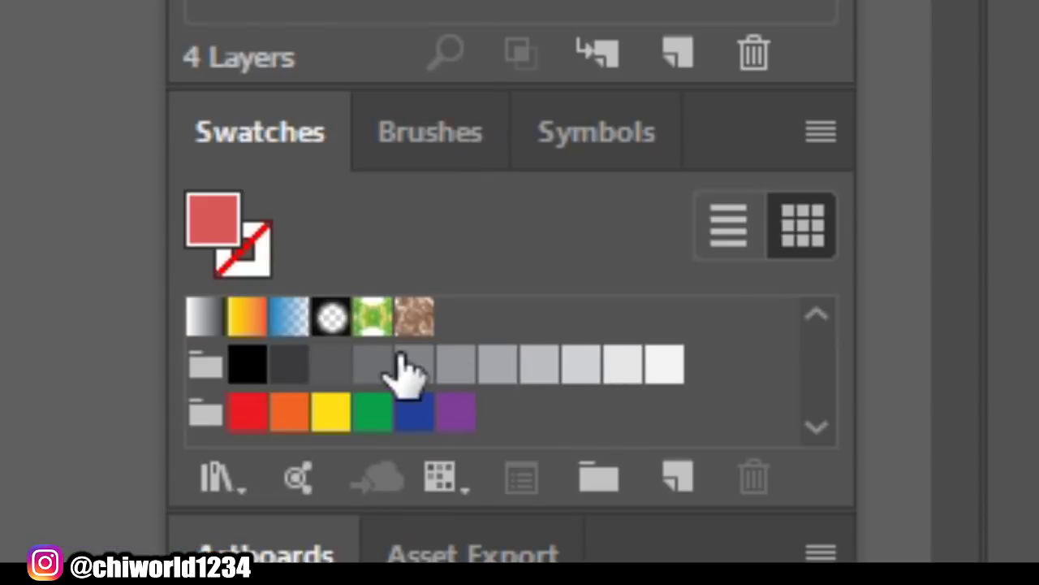
{"action": "left_click", "coordinate": [247, 321]}
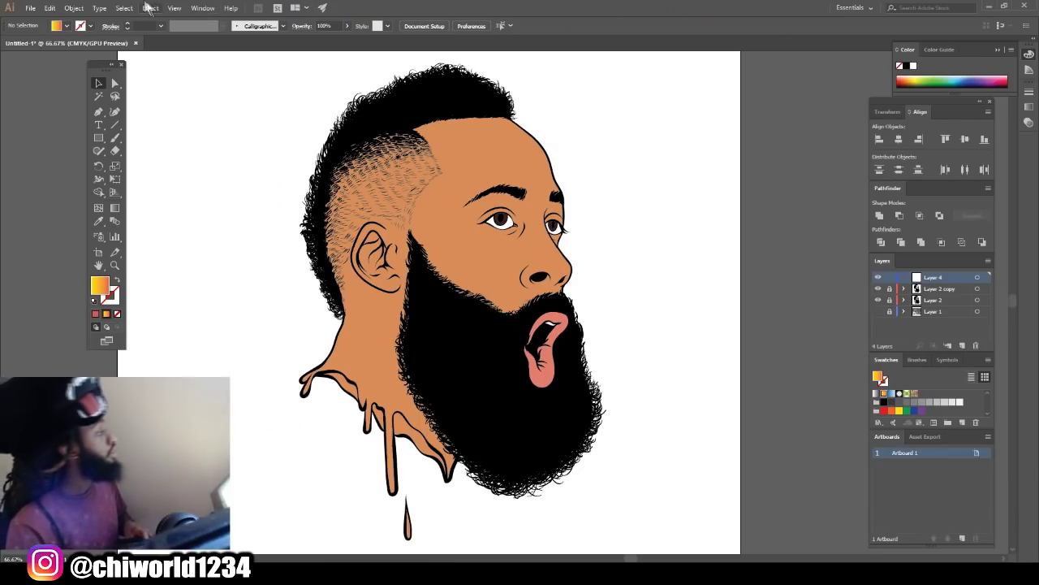
{"action": "left_click", "coordinate": [198, 9]}
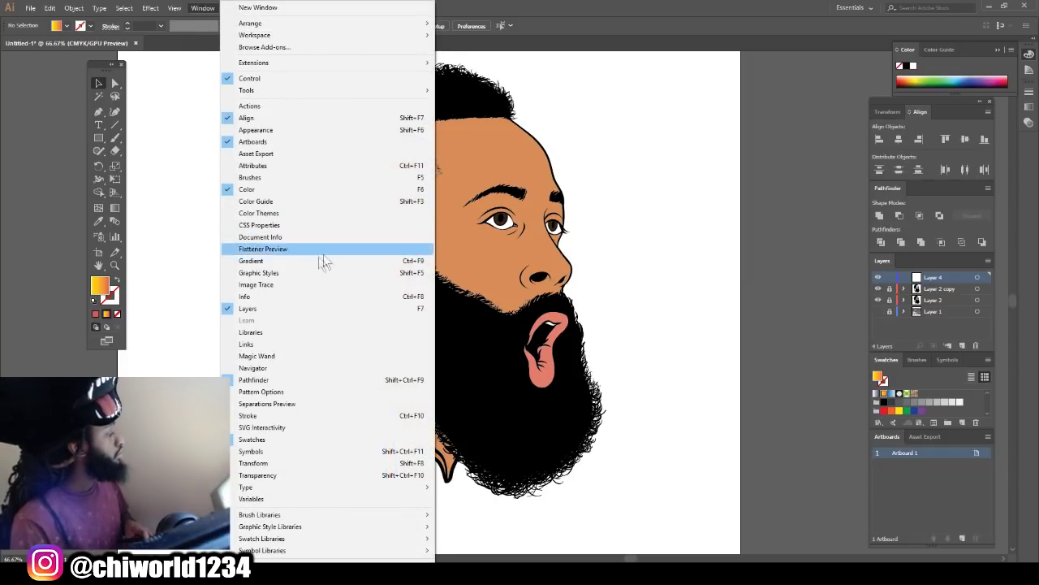
{"action": "left_click", "coordinate": [296, 260]}
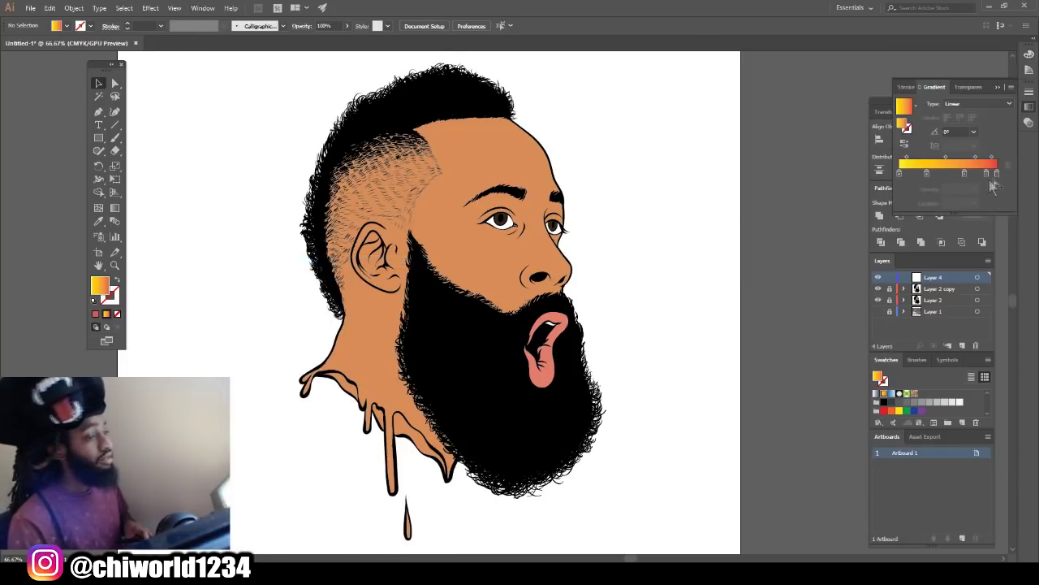
Step: Delete the gradient's colour stops at 28.09% and 88.76%
{"action": "left_click", "coordinate": [925, 173]}
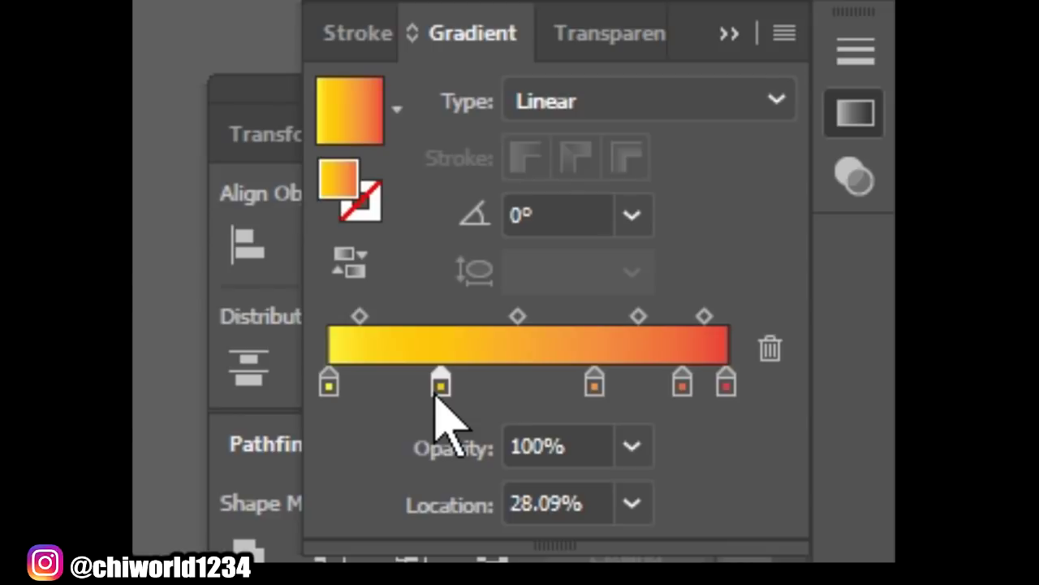
{"action": "left_click", "coordinate": [768, 350]}
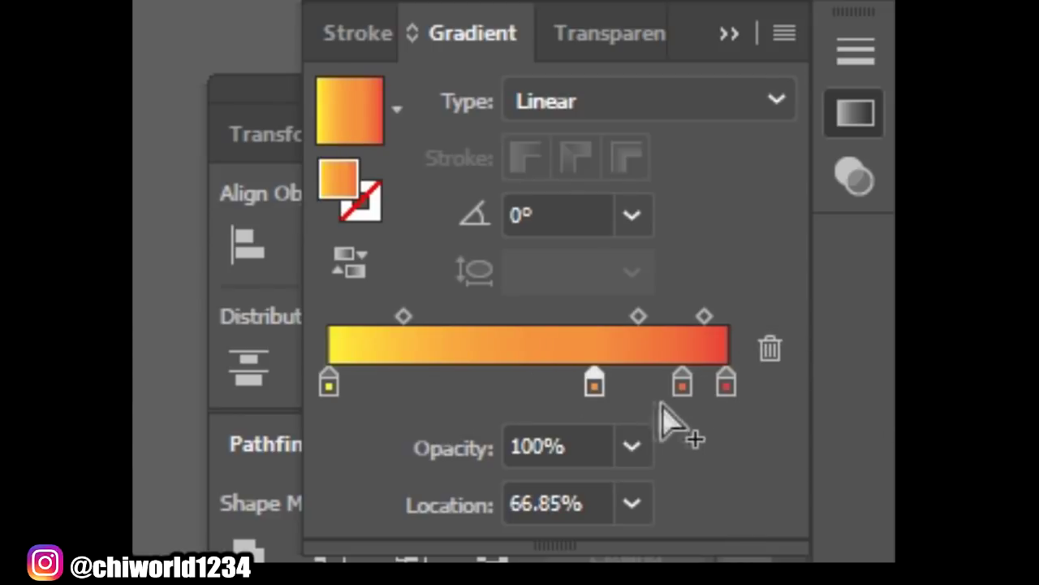
{"action": "left_click", "coordinate": [669, 388]}
{"action": "left_click", "coordinate": [765, 349]}
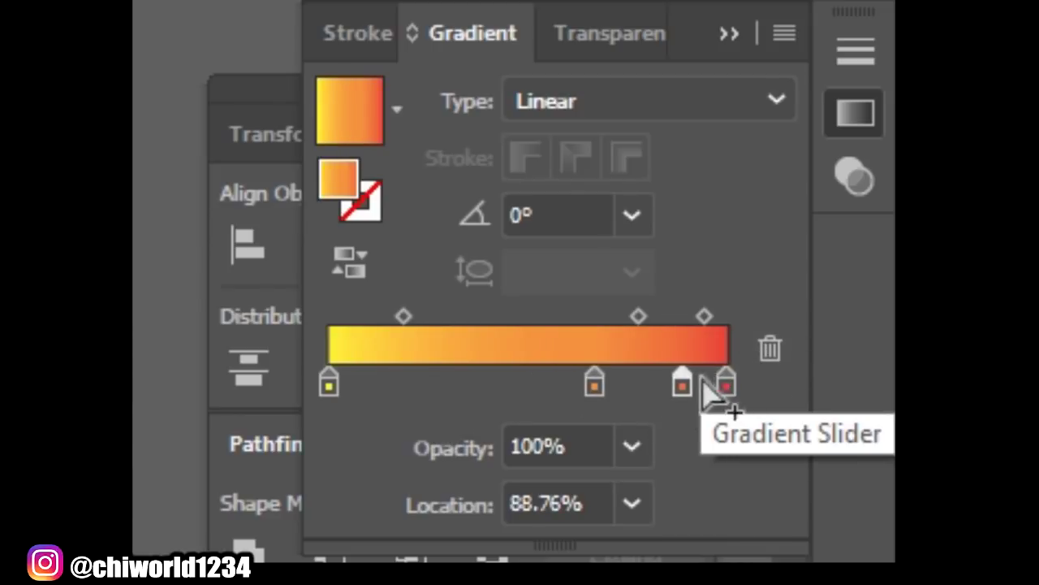
{"action": "left_click", "coordinate": [767, 349]}
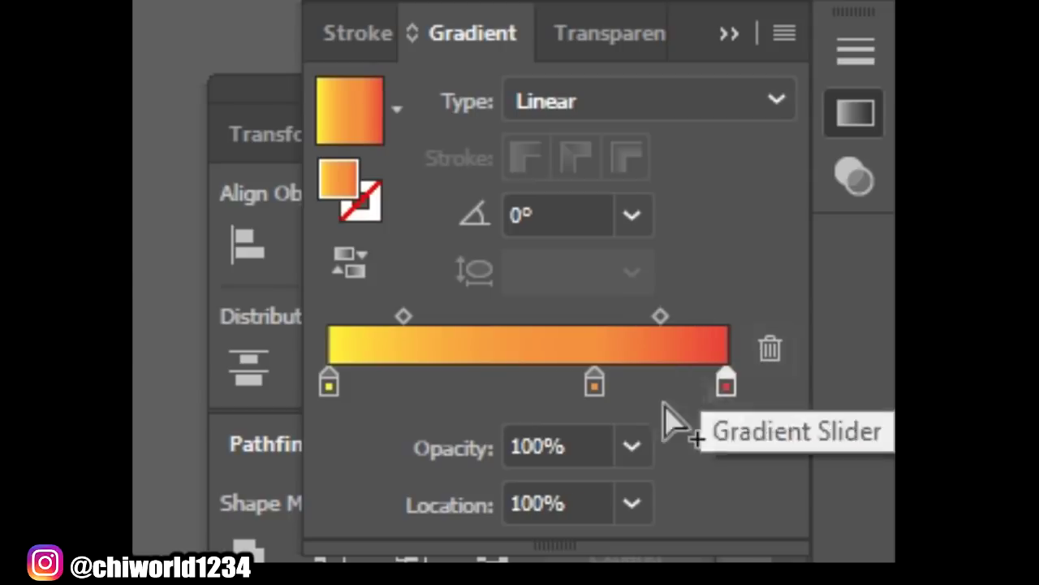
Step: Recolour both end stops of the gradient to black, with cyan at 80% in the first and 92% in the last
{"action": "double_click", "coordinate": [726, 385]}
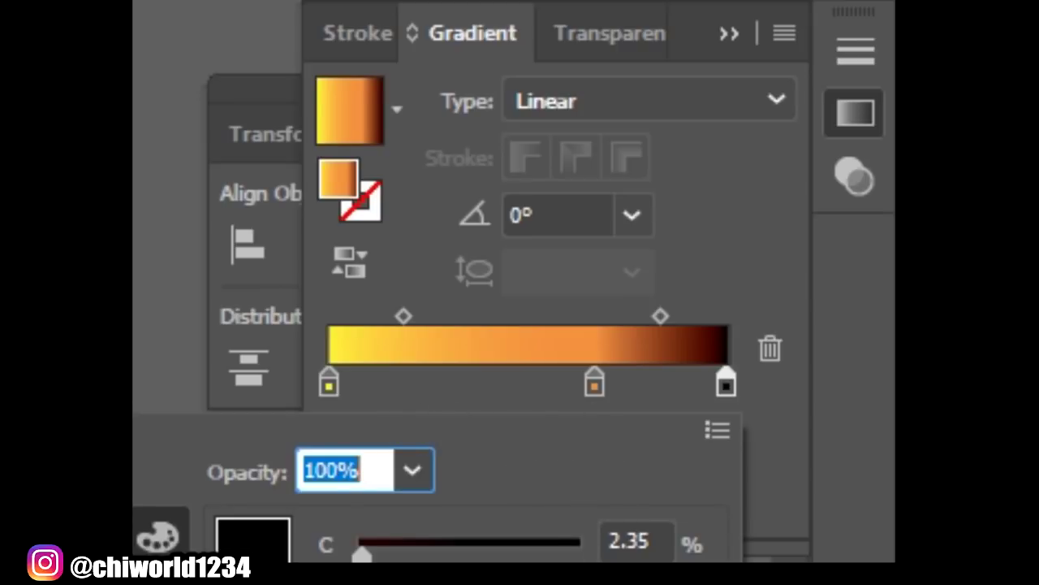
{"action": "mouse_move", "coordinate": [490, 547]}
{"action": "left_mouse_down"}
{"action": "mouse_move", "coordinate": [448, 552]}
{"action": "mouse_move", "coordinate": [497, 555]}
{"action": "left_mouse_up"}
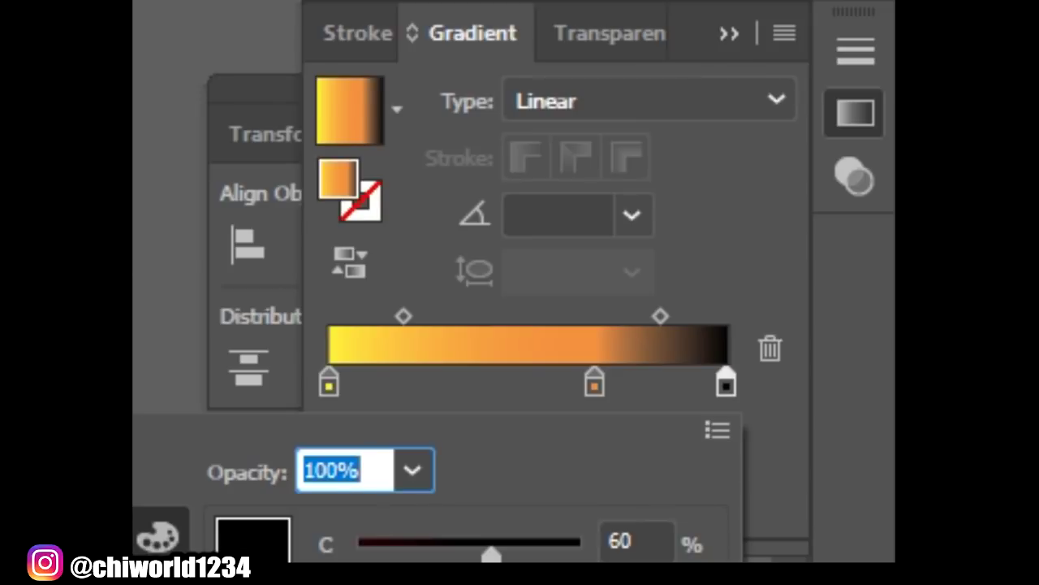
{"action": "left_click", "coordinate": [329, 381]}
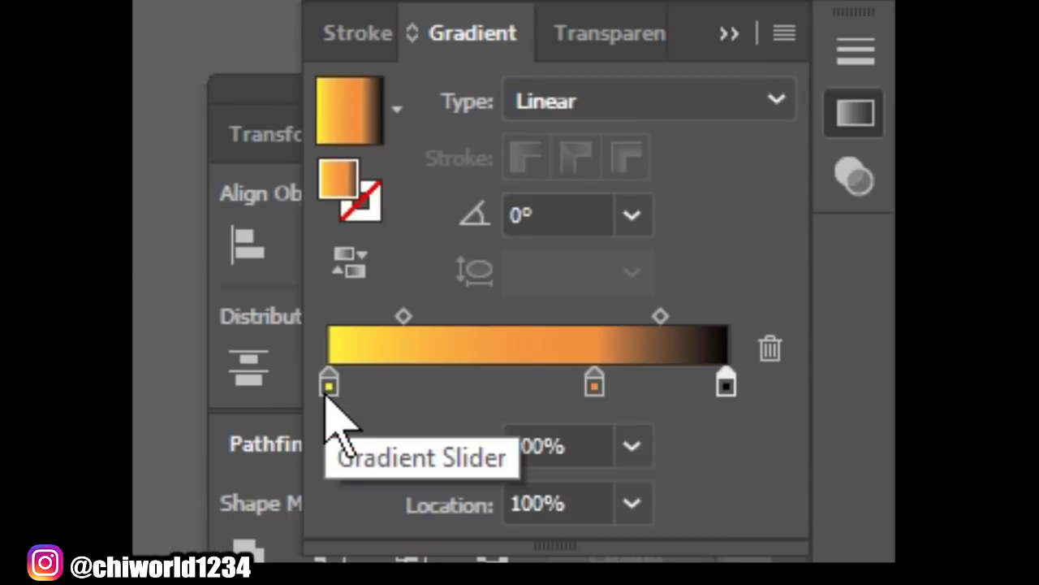
{"action": "left_click_drag", "start_coordinate": [358, 584], "coordinate": [581, 583]}
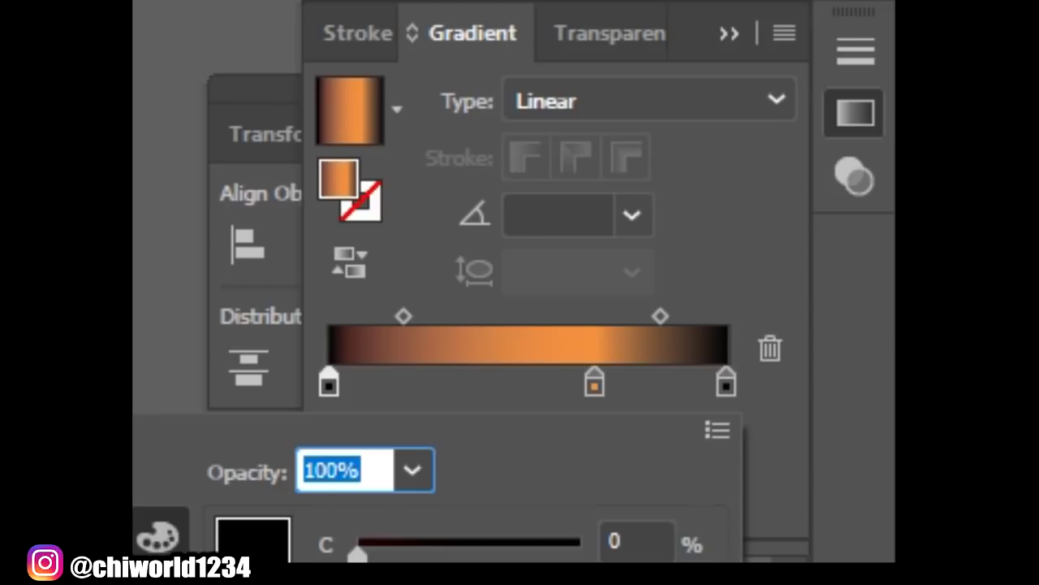
{"action": "left_click_drag", "start_coordinate": [358, 554], "coordinate": [537, 556]}
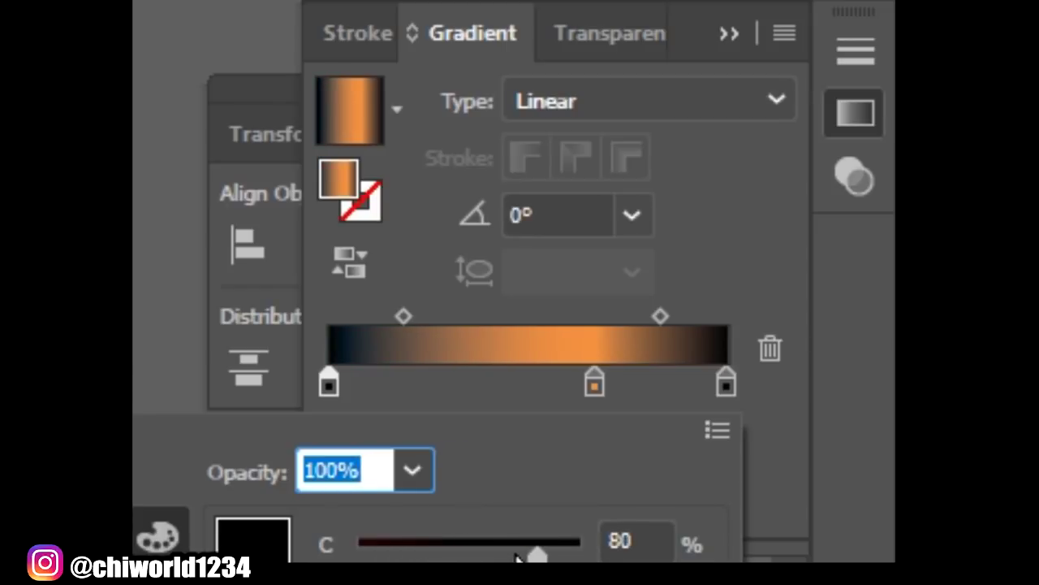
{"action": "left_click", "coordinate": [726, 383]}
{"action": "double_click", "coordinate": [726, 383]}
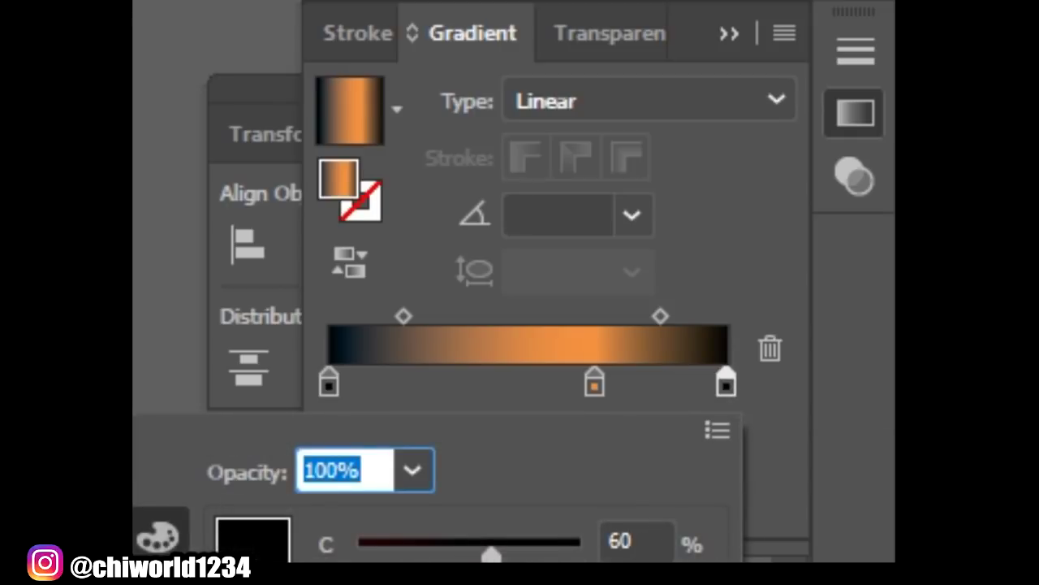
{"action": "left_click_drag", "start_coordinate": [490, 554], "coordinate": [563, 555]}
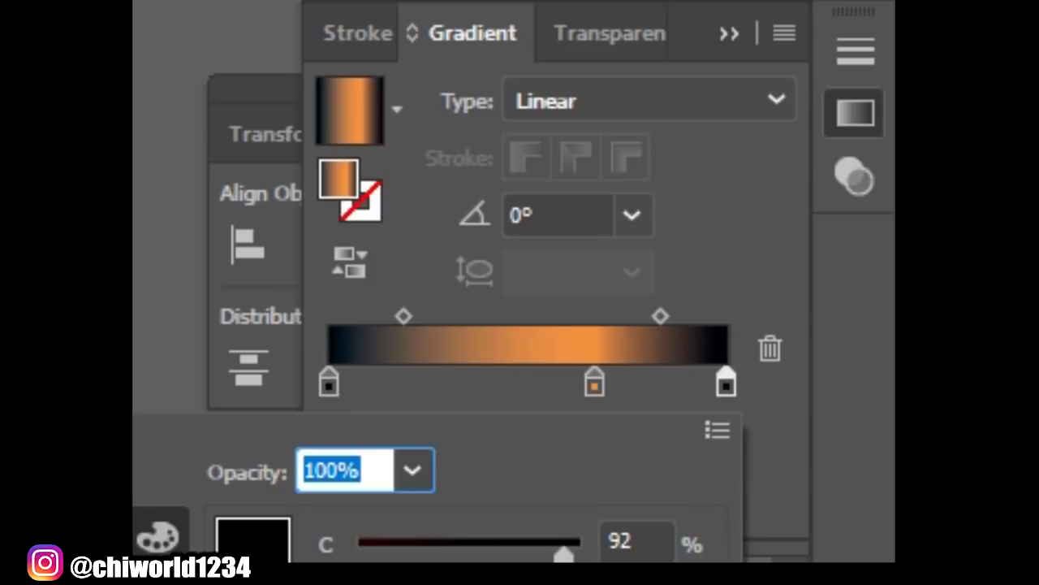
Step: Move the gradient's middle stop to 53.34% and recolour it dark grey with cyan at 43%
{"action": "left_click", "coordinate": [593, 385]}
{"action": "left_click_drag", "start_coordinate": [600, 398], "coordinate": [538, 385]}
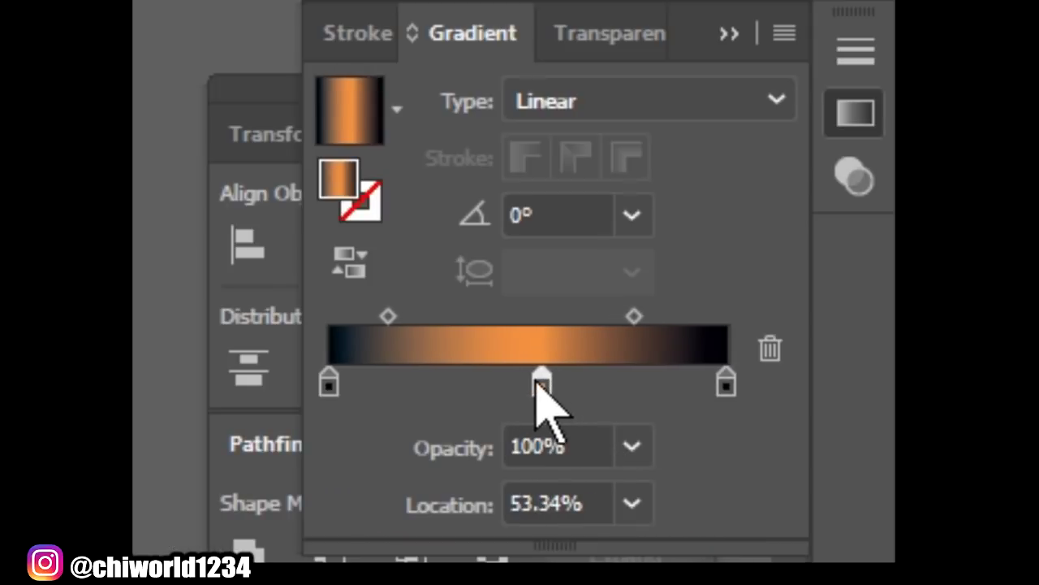
{"action": "double_click", "coordinate": [539, 384]}
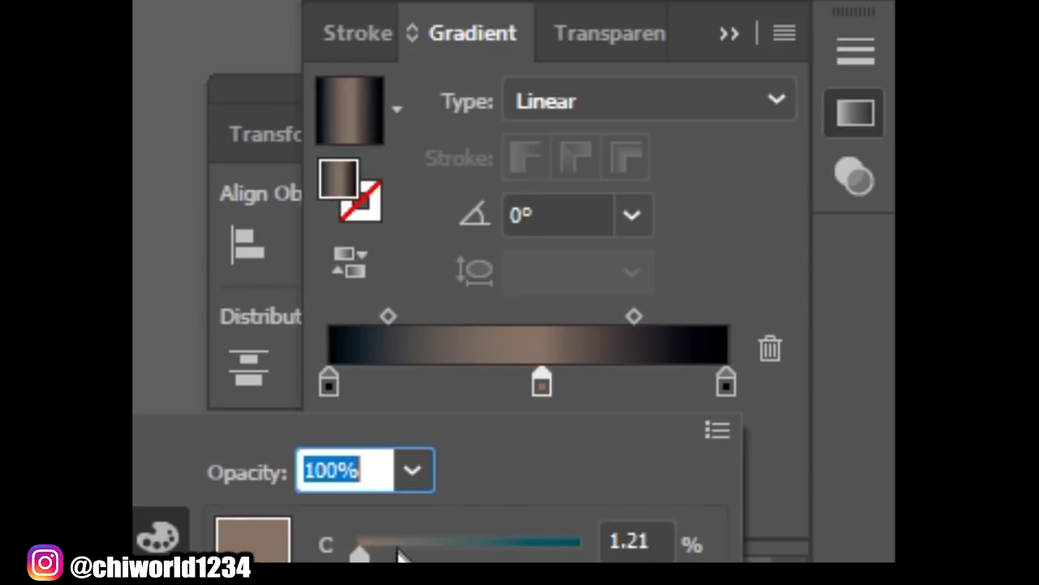
{"action": "left_click_drag", "start_coordinate": [398, 554], "coordinate": [423, 555]}
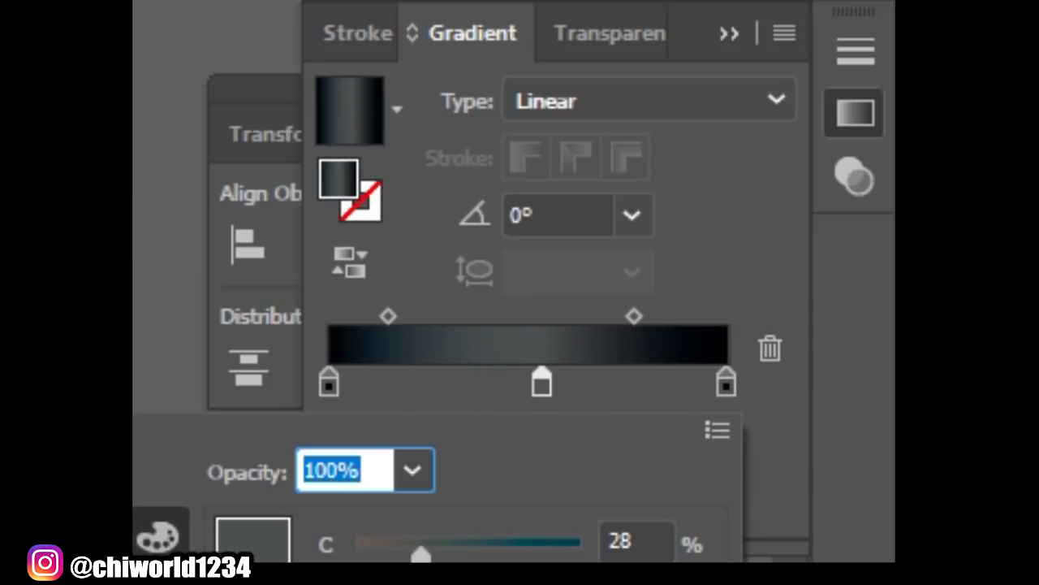
{"action": "left_click_drag", "start_coordinate": [421, 555], "coordinate": [455, 556]}
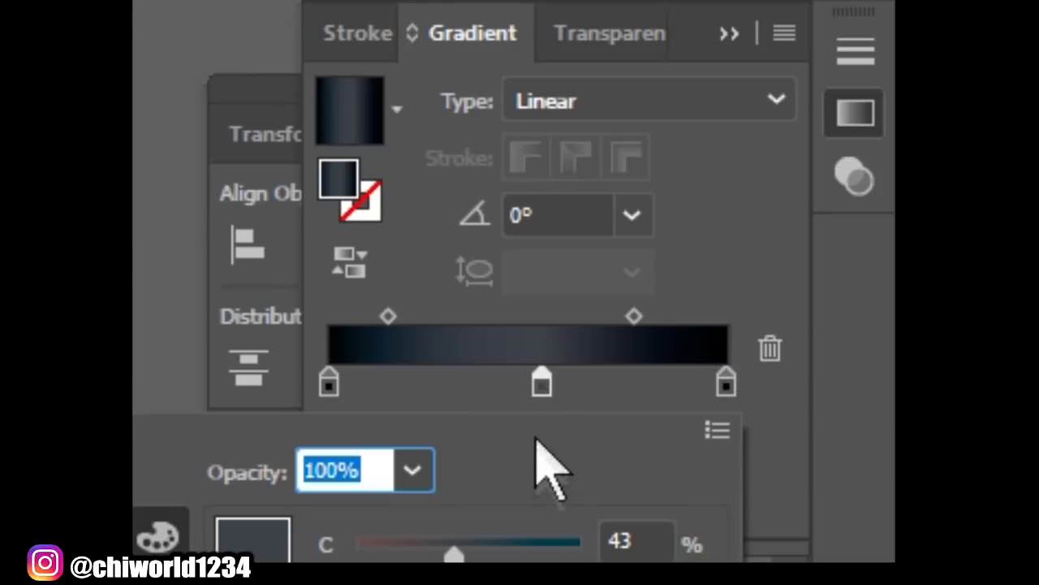
Step: Check the colour settings of the gradient's first, last and middle stops
{"action": "left_click", "coordinate": [328, 382]}
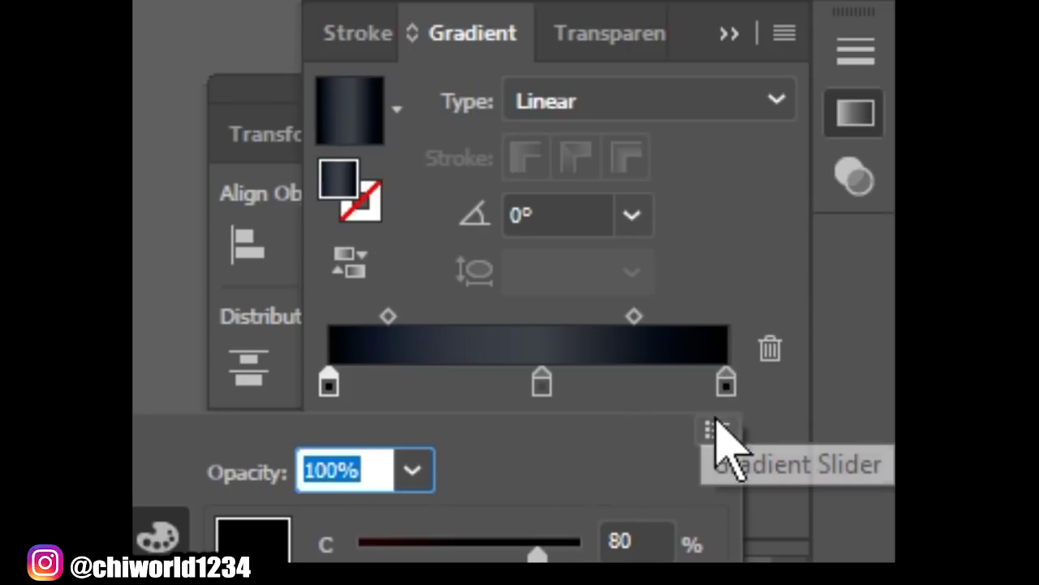
{"action": "left_click", "coordinate": [726, 384]}
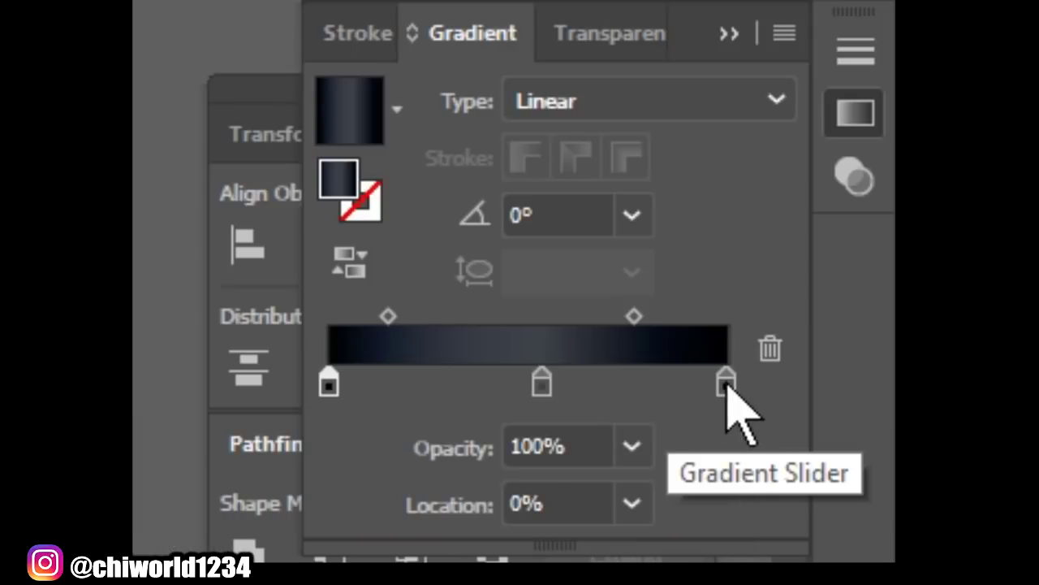
{"action": "double_click", "coordinate": [726, 386]}
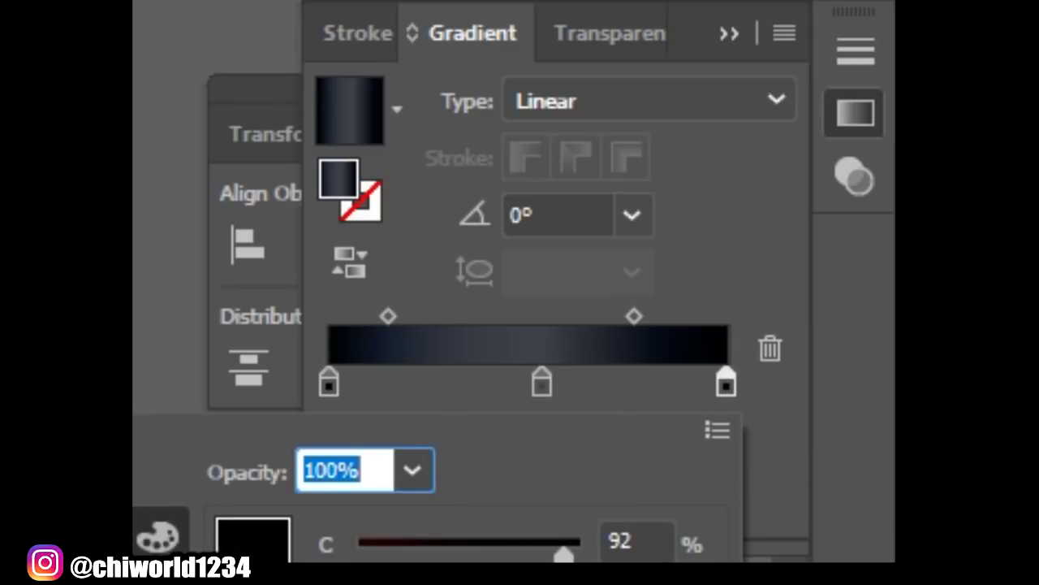
{"action": "left_click", "coordinate": [541, 384]}
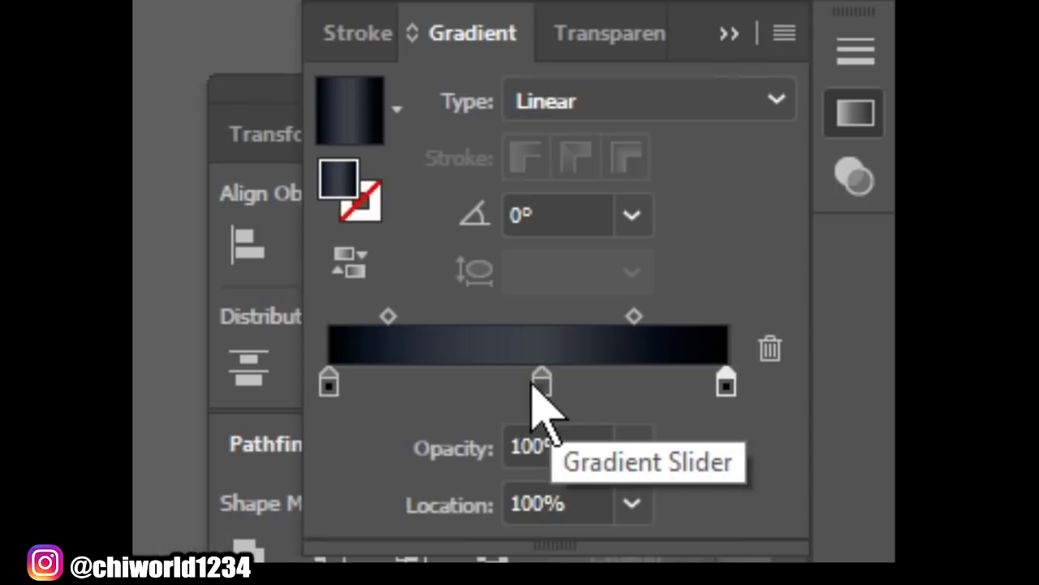
Step: Move the gradient's middle stop to 52.8% and the midpoint between the first and middle stops to 38.24%
{"action": "mouse_move", "coordinate": [541, 387]}
{"action": "left_mouse_down"}
{"action": "mouse_move", "coordinate": [522, 383]}
{"action": "mouse_move", "coordinate": [541, 379]}
{"action": "left_mouse_up"}
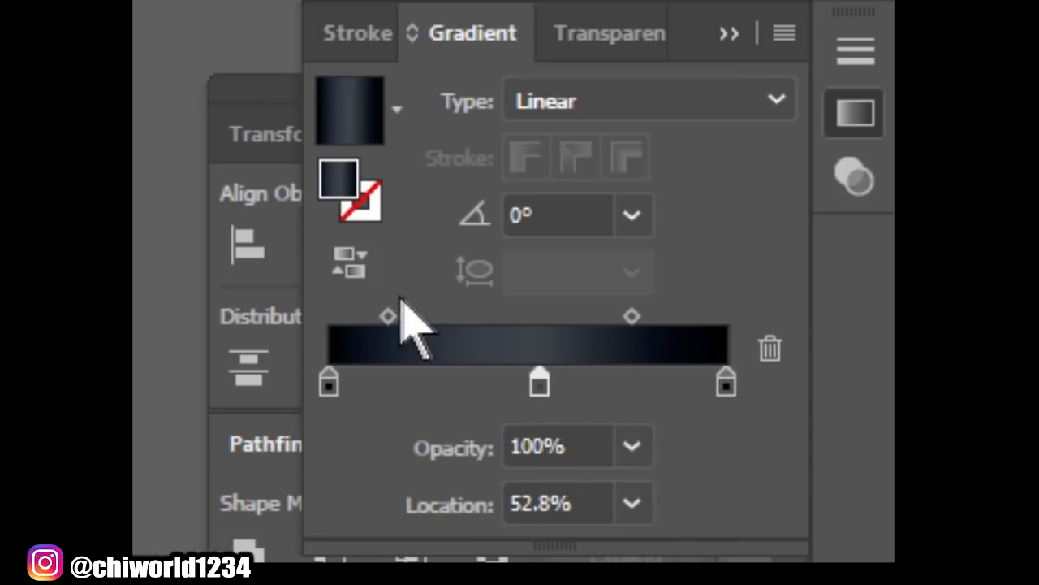
{"action": "left_click_drag", "start_coordinate": [386, 317], "coordinate": [409, 318]}
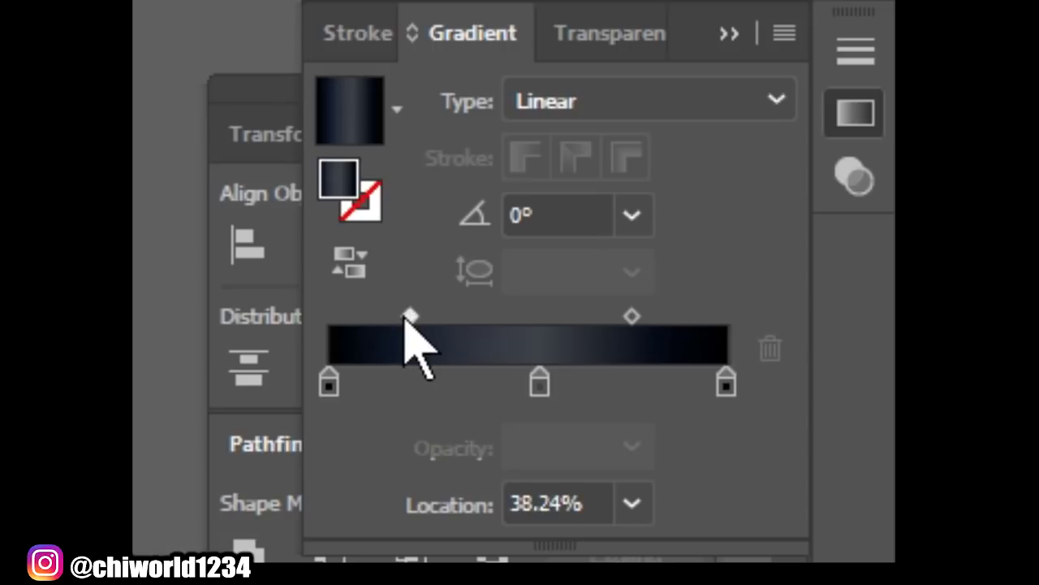
Step: Inspect the colour values of the gradient's last, middle and first stops once more
{"action": "left_click", "coordinate": [726, 384]}
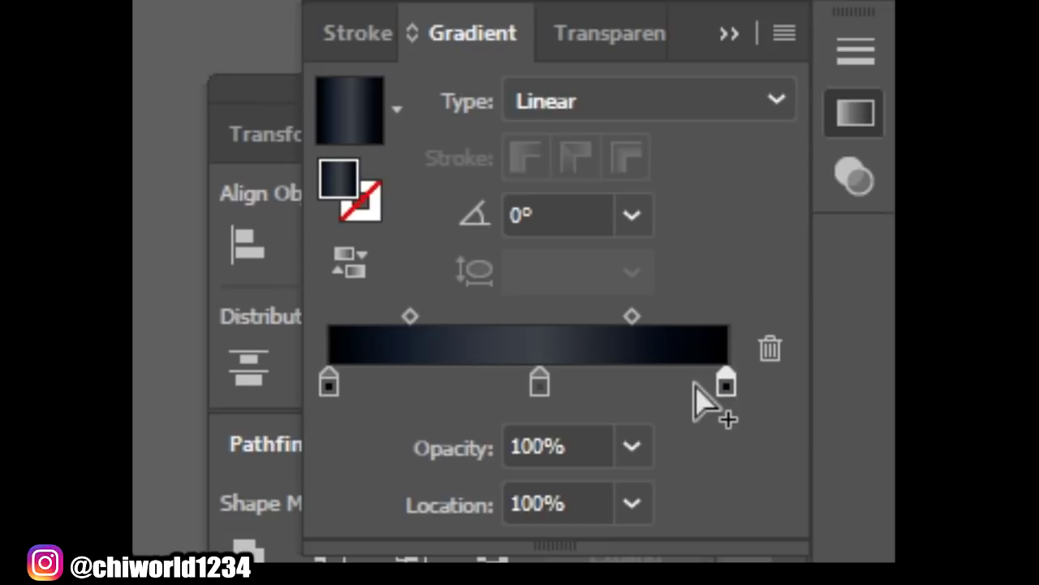
{"action": "double_click", "coordinate": [725, 385]}
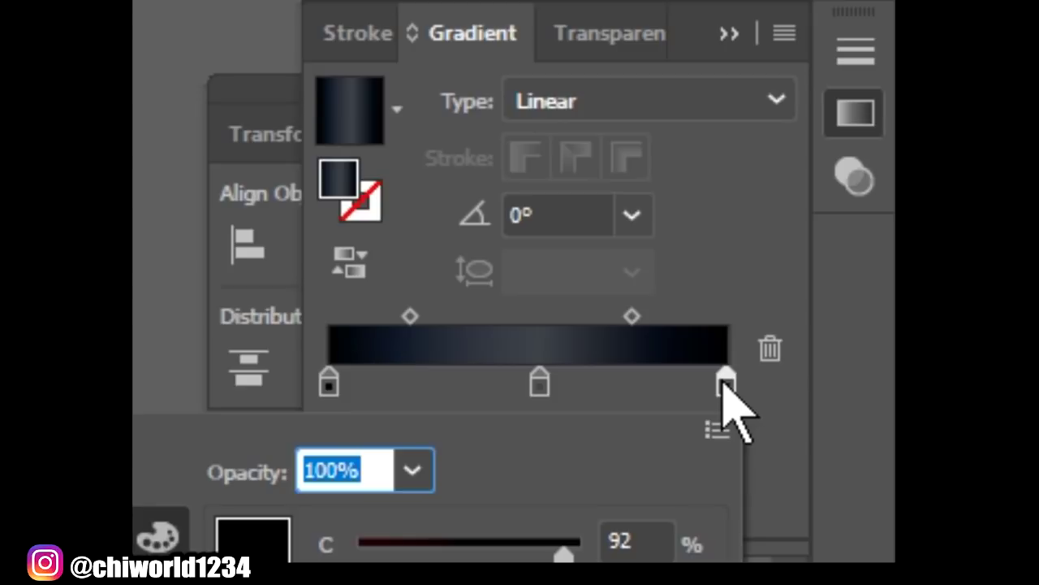
{"action": "left_click", "coordinate": [539, 384]}
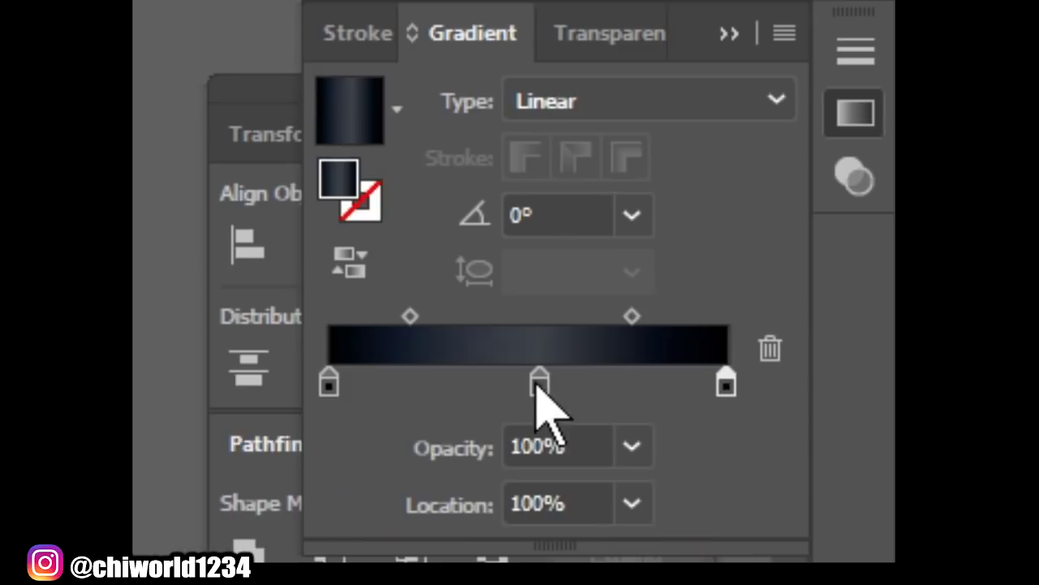
{"action": "double_click", "coordinate": [539, 384]}
{"action": "left_click", "coordinate": [539, 385]}
{"action": "double_click", "coordinate": [540, 385]}
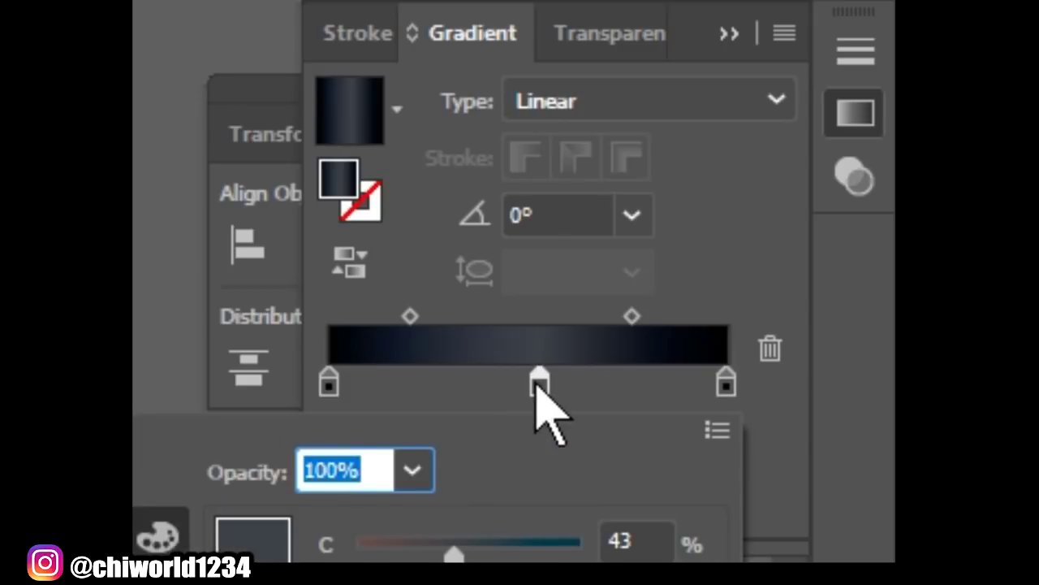
{"action": "left_click", "coordinate": [329, 383]}
{"action": "double_click", "coordinate": [329, 383]}
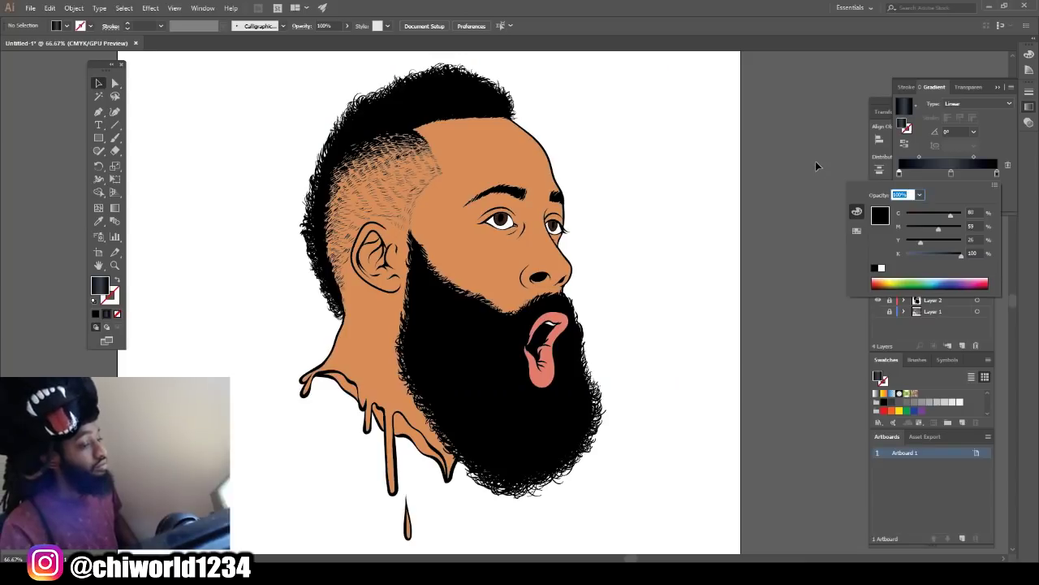
{"action": "left_click", "coordinate": [816, 164]}
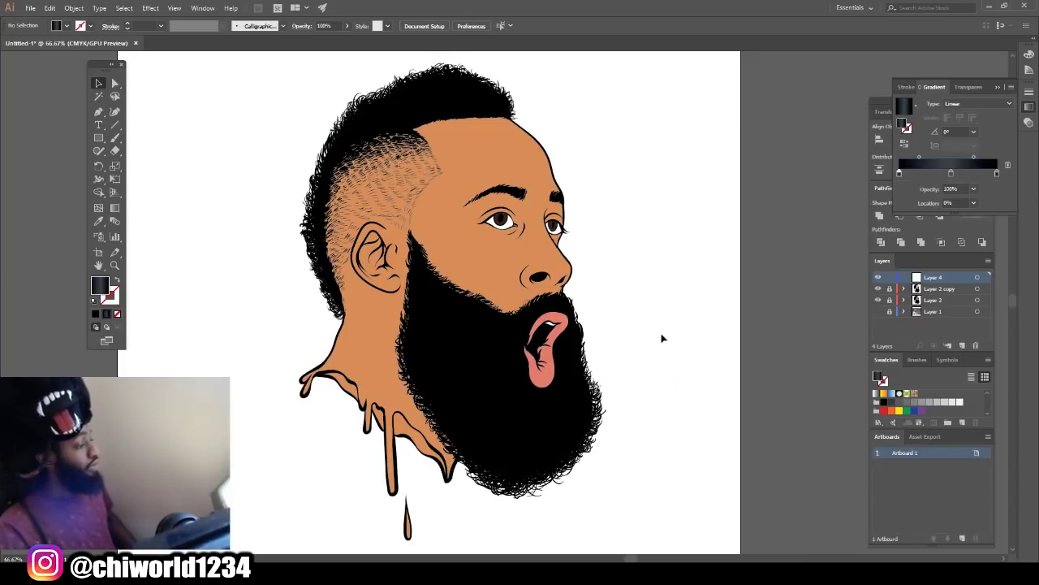
Step: Put the dark gradient on the stroke with no fill and paint short hair highlights across the beard and mohawk with the Paintbrush
{"action": "left_click", "coordinate": [114, 140]}
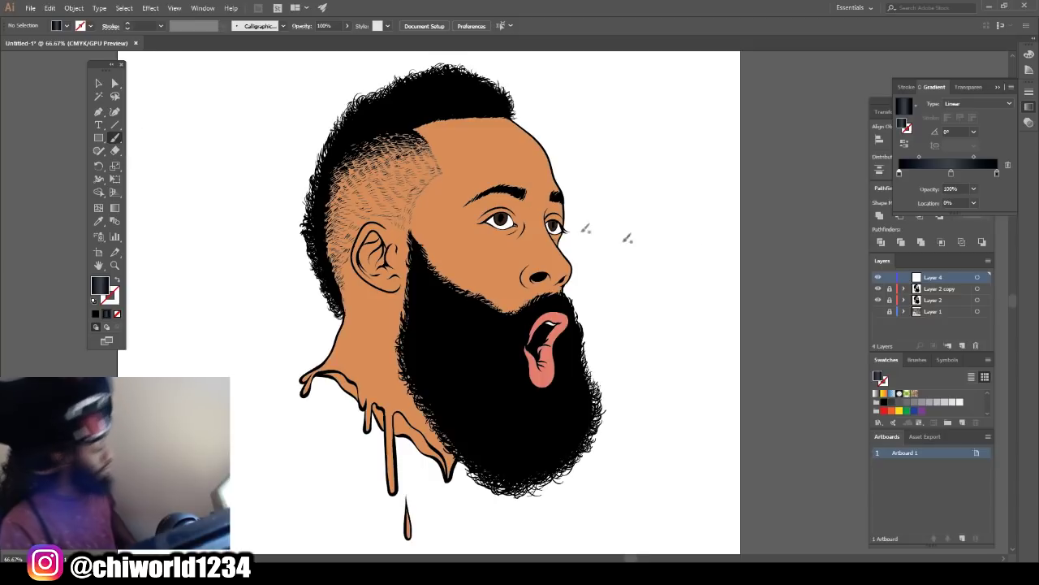
{"action": "key", "text": "ctrl+="}
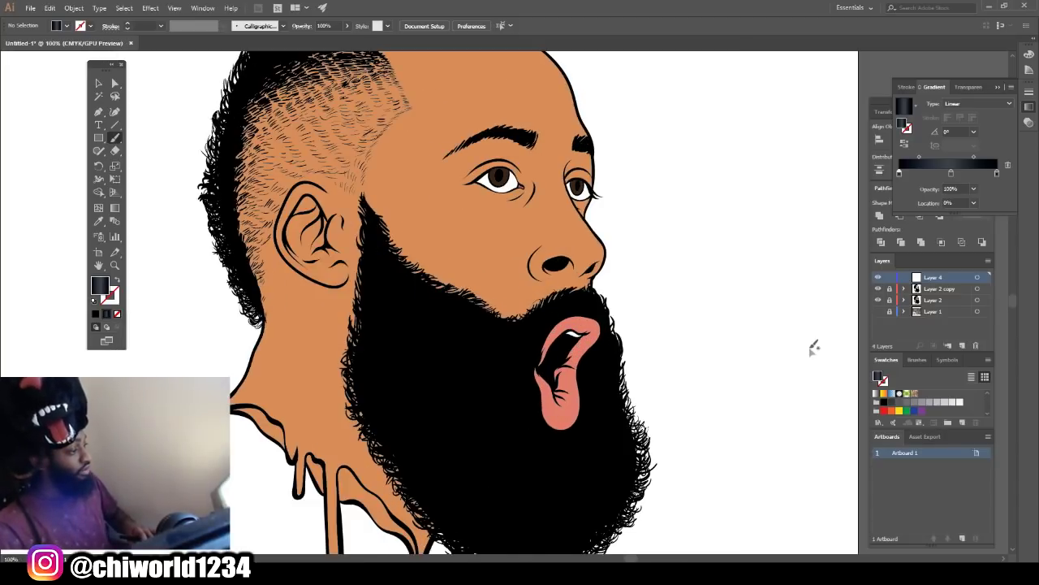
{"action": "scroll", "coordinate": [809, 344], "scroll_direction": "down", "scroll_amount": 1}
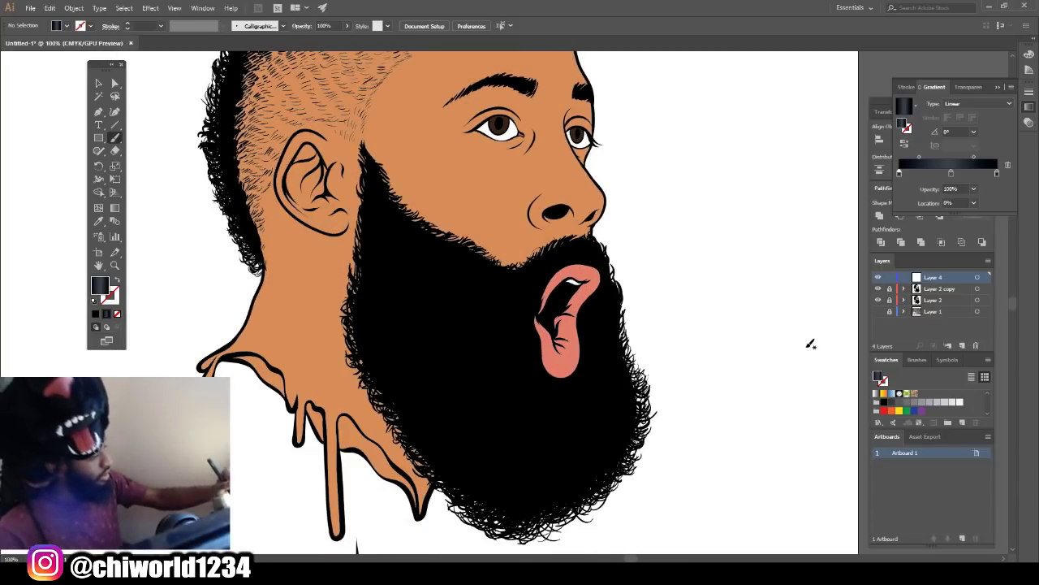
{"action": "key", "text": "shift+x"}
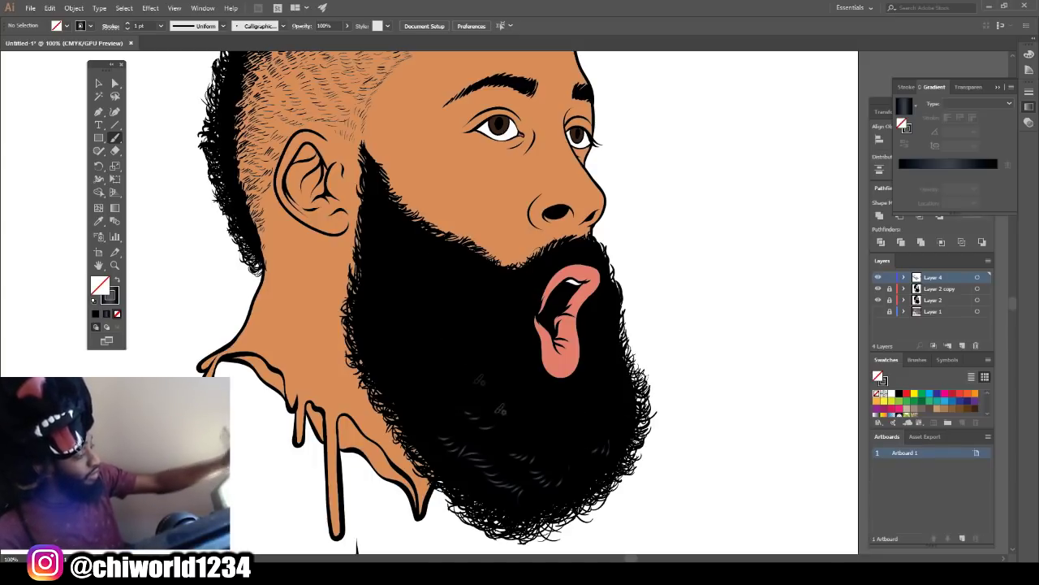
{"action": "left_click_drag", "start_coordinate": [451, 389], "coordinate": [378, 351]}
{"action": "left_click_drag", "start_coordinate": [525, 511], "coordinate": [498, 495]}
{"action": "left_click_drag", "start_coordinate": [450, 313], "coordinate": [427, 302]}
{"action": "left_click_drag", "start_coordinate": [395, 243], "coordinate": [380, 238]}
{"action": "left_click_drag", "start_coordinate": [393, 268], "coordinate": [376, 260]}
{"action": "left_click_drag", "start_coordinate": [375, 297], "coordinate": [365, 289]}
{"action": "left_click_drag", "start_coordinate": [380, 336], "coordinate": [363, 328]}
{"action": "left_click_drag", "start_coordinate": [396, 384], "coordinate": [377, 372]}
{"action": "left_click_drag", "start_coordinate": [459, 474], "coordinate": [435, 459]}
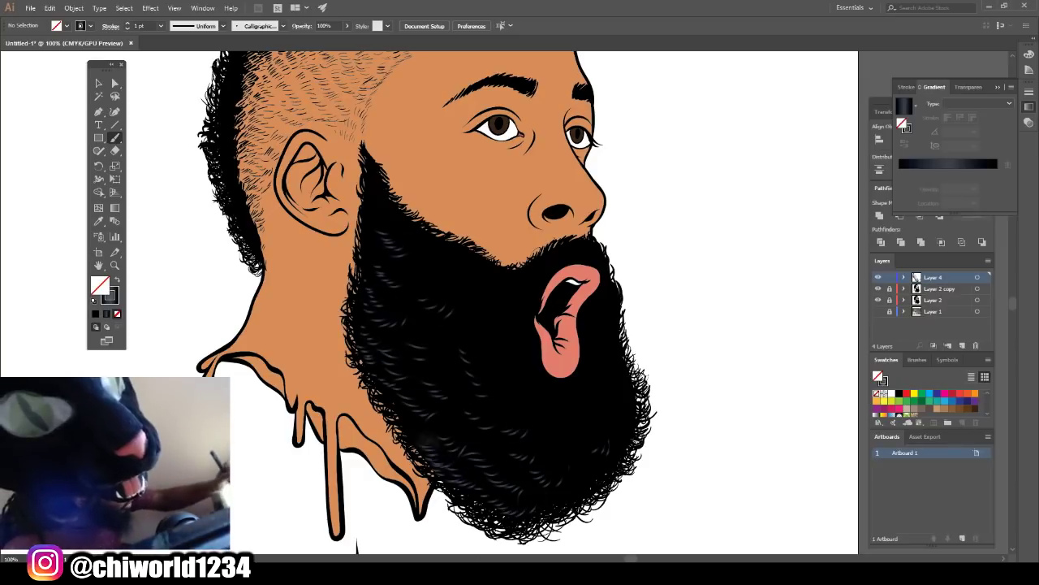
{"action": "left_click_drag", "start_coordinate": [415, 418], "coordinate": [398, 408]}
{"action": "left_click_drag", "start_coordinate": [417, 339], "coordinate": [394, 331]}
{"action": "left_click_drag", "start_coordinate": [382, 278], "coordinate": [367, 271]}
{"action": "left_click_drag", "start_coordinate": [394, 226], "coordinate": [377, 217]}
{"action": "left_click_drag", "start_coordinate": [516, 324], "coordinate": [461, 281]}
{"action": "left_click_drag", "start_coordinate": [554, 404], "coordinate": [521, 395]}
{"action": "scroll", "coordinate": [529, 502], "scroll_direction": "up", "scroll_amount": 1}
{"action": "left_click_drag", "start_coordinate": [581, 533], "coordinate": [563, 521]}
{"action": "left_click_drag", "start_coordinate": [535, 542], "coordinate": [474, 519]}
{"action": "left_click_drag", "start_coordinate": [479, 519], "coordinate": [458, 510]}
{"action": "key", "text": "ctrl+minus"}
{"action": "scroll", "coordinate": [597, 281], "scroll_direction": "up", "scroll_amount": 2}
{"action": "key", "text": "ctrl+plus"}
{"action": "scroll", "coordinate": [594, 278], "scroll_direction": "up", "scroll_amount": 4}
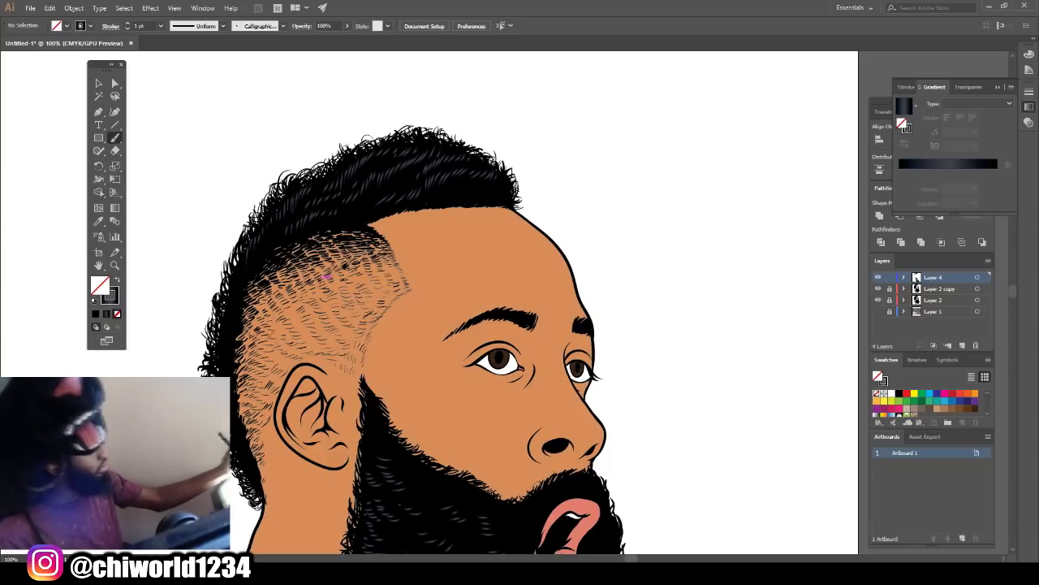
Step: Examine the painted highlight strokes on the mohawk and beard from near and far
{"action": "key", "text": "ctrl+minus"}
{"action": "key", "text": "ctrl+minus"}
{"action": "key", "text": "ctrl+equal"}
{"action": "key", "text": "ctrl+equal"}
{"action": "key", "text": "ctrl+minus"}
{"action": "scroll", "coordinate": [690, 332], "scroll_direction": "down", "scroll_amount": 2}
{"action": "key", "text": "ctrl+equal"}
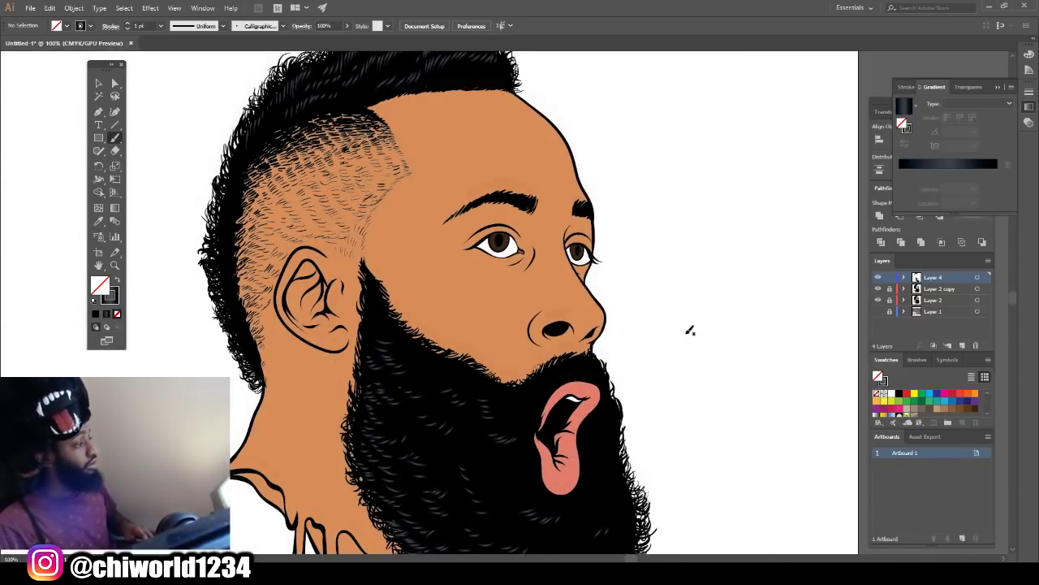
Step: Lock Layer 4 and add a new layer between Layer 2 copy and Layer 2
{"action": "left_click", "coordinate": [898, 282]}
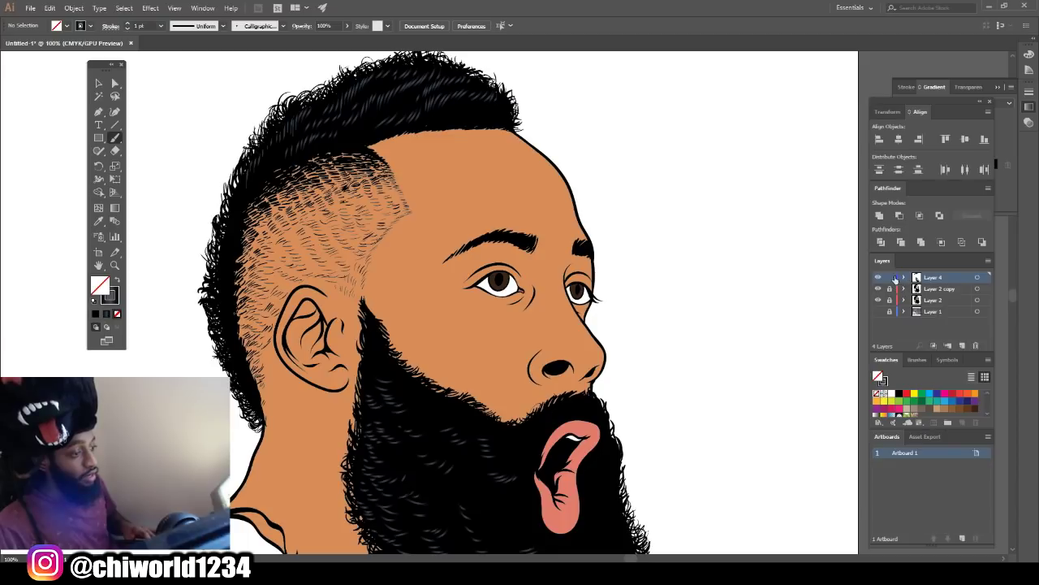
{"action": "left_click", "coordinate": [960, 345]}
{"action": "left_click_drag", "start_coordinate": [946, 277], "coordinate": [937, 304]}
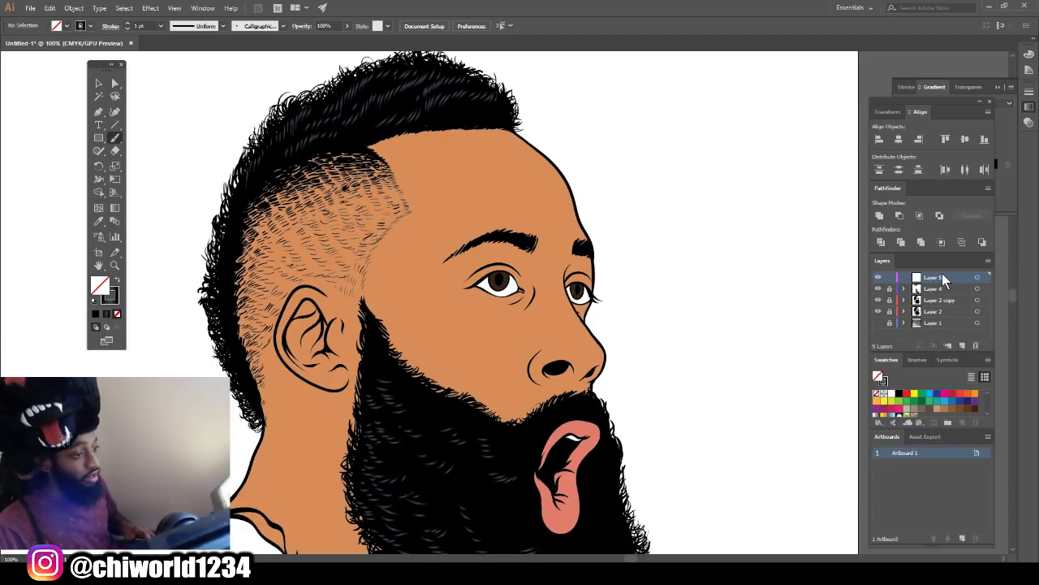
{"action": "left_click_drag", "start_coordinate": [629, 351], "coordinate": [626, 349]}
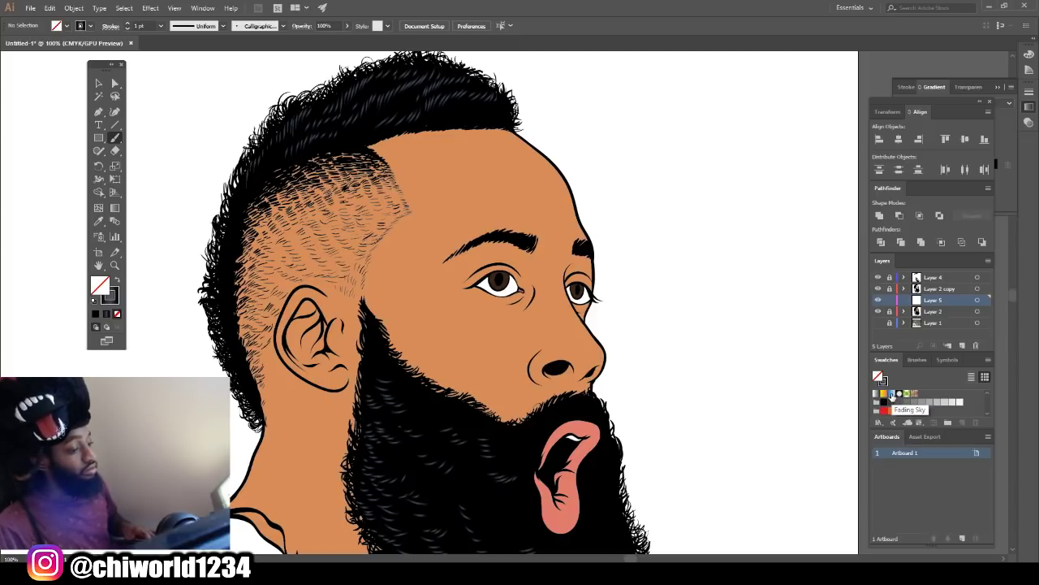
Step: Apply the white-to-black linear gradient swatch to the fill and set its white stop's opacity to 0%
{"action": "scroll", "coordinate": [894, 395], "scroll_direction": "up", "scroll_amount": 5}
{"action": "scroll", "coordinate": [894, 396], "scroll_direction": "up", "scroll_amount": 3}
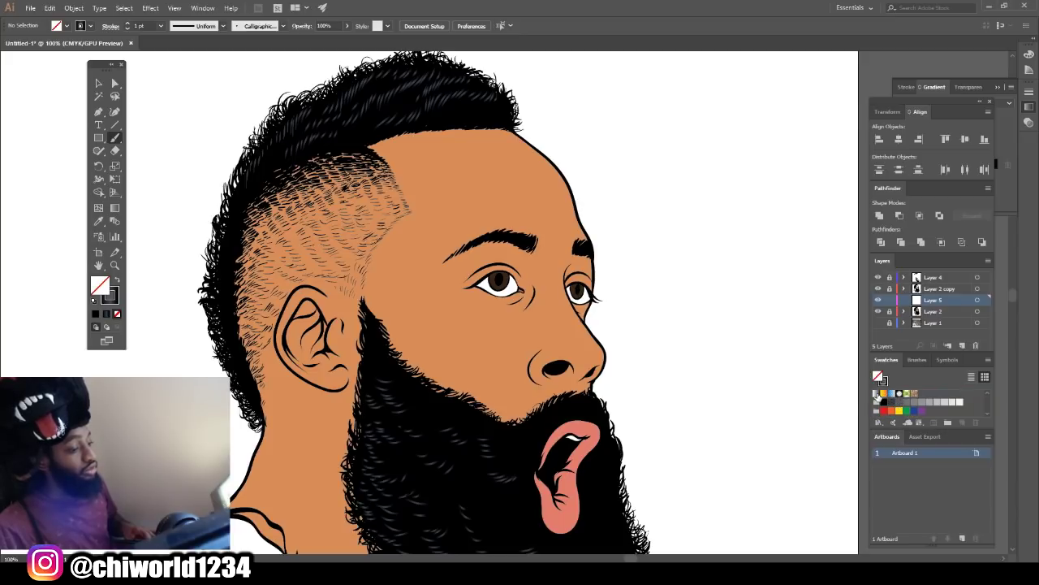
{"action": "left_click", "coordinate": [875, 394]}
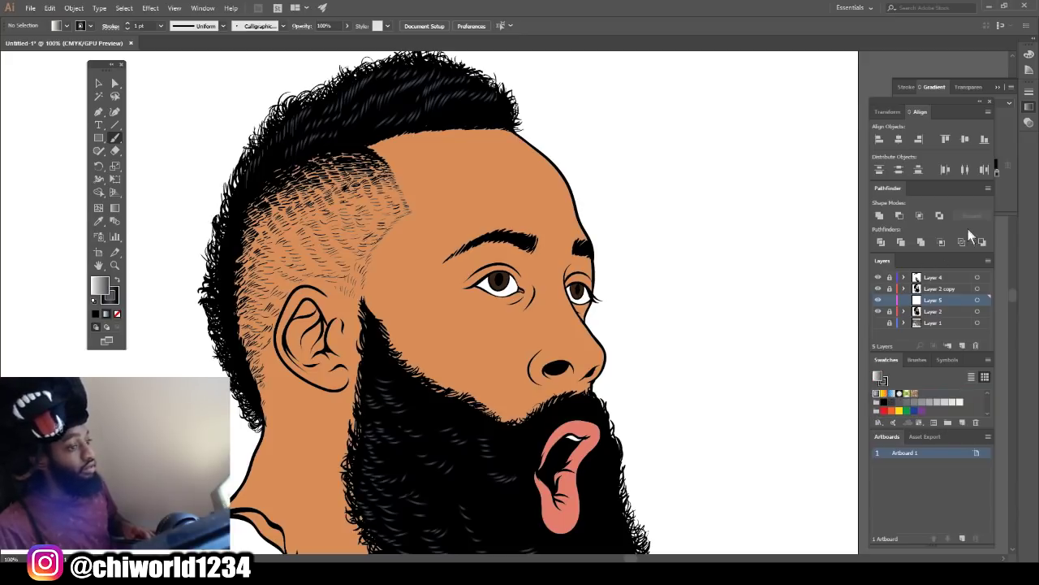
{"action": "left_click", "coordinate": [202, 8]}
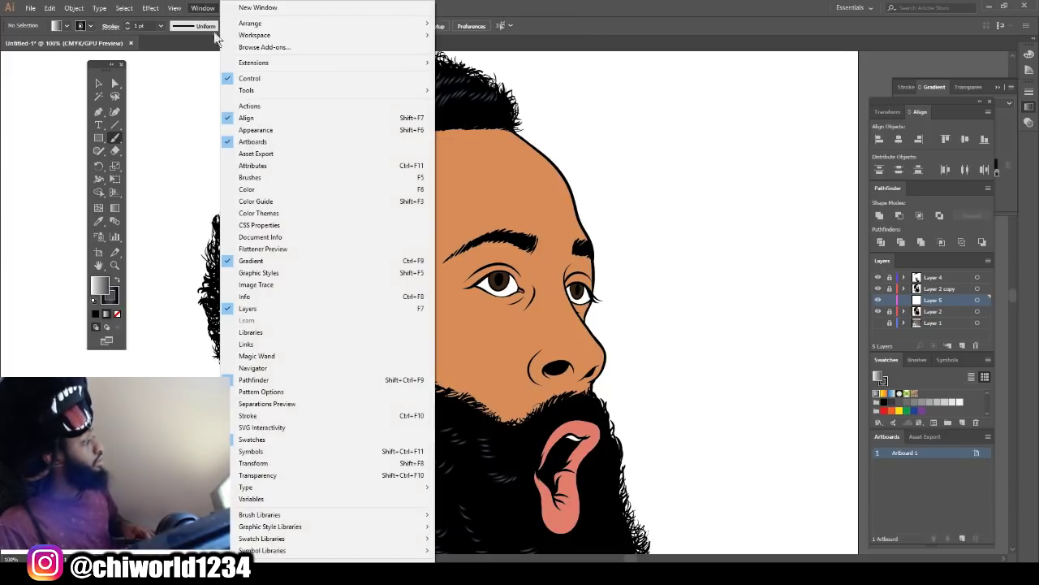
{"action": "left_click", "coordinate": [319, 261]}
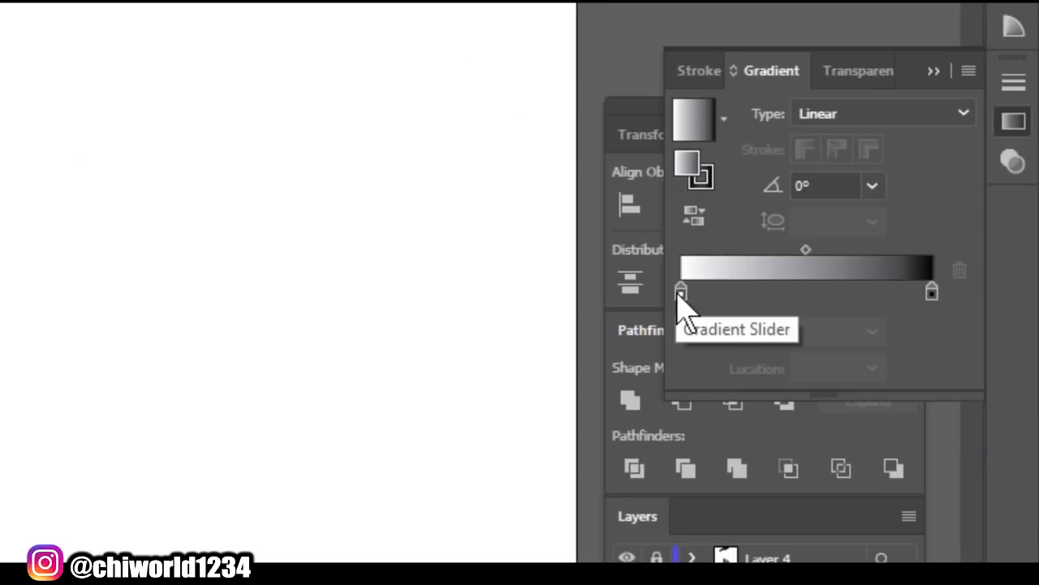
{"action": "left_click", "coordinate": [680, 292]}
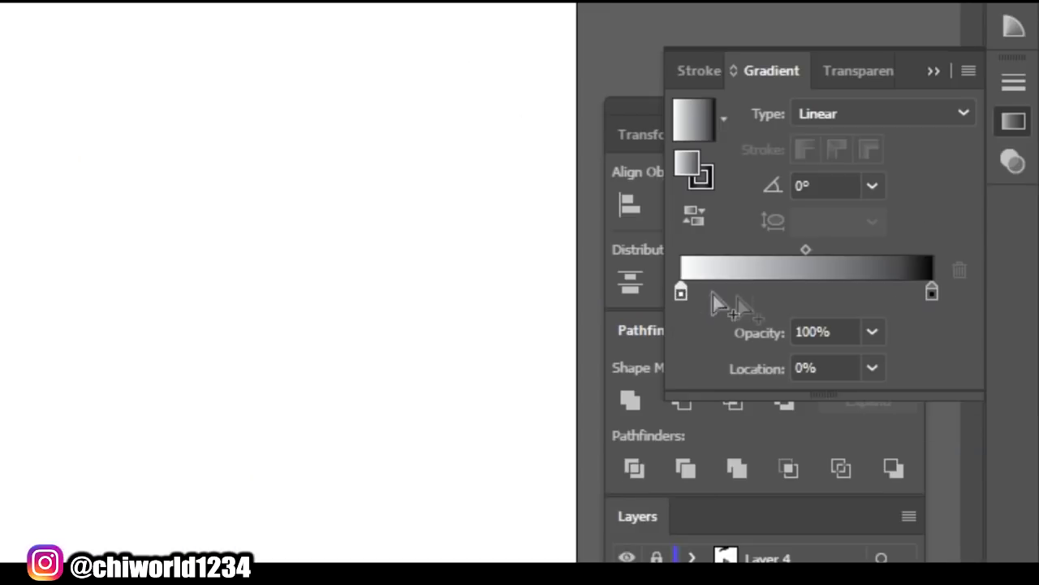
{"action": "left_click", "coordinate": [872, 331]}
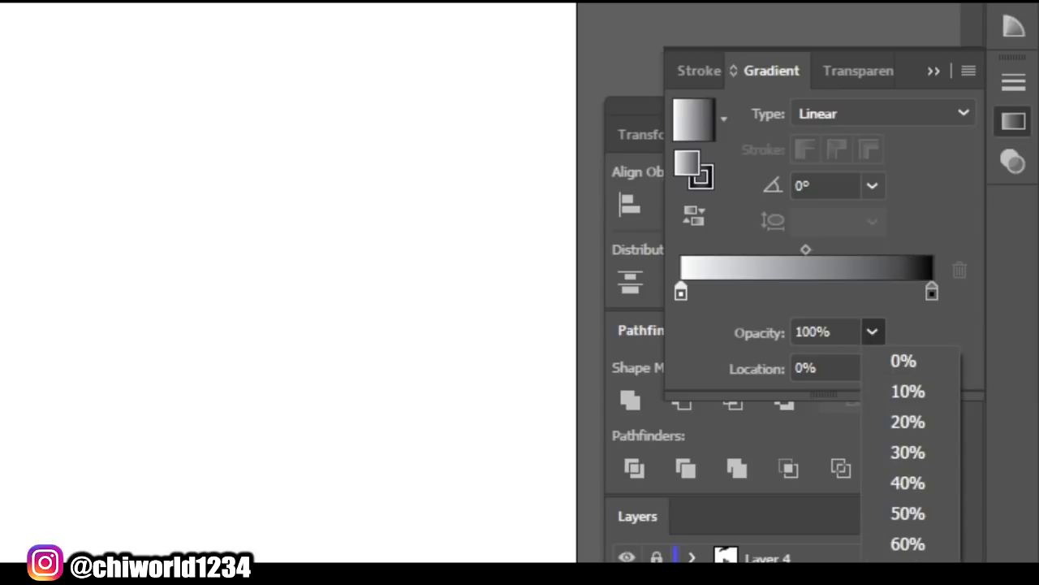
{"action": "left_click", "coordinate": [919, 363]}
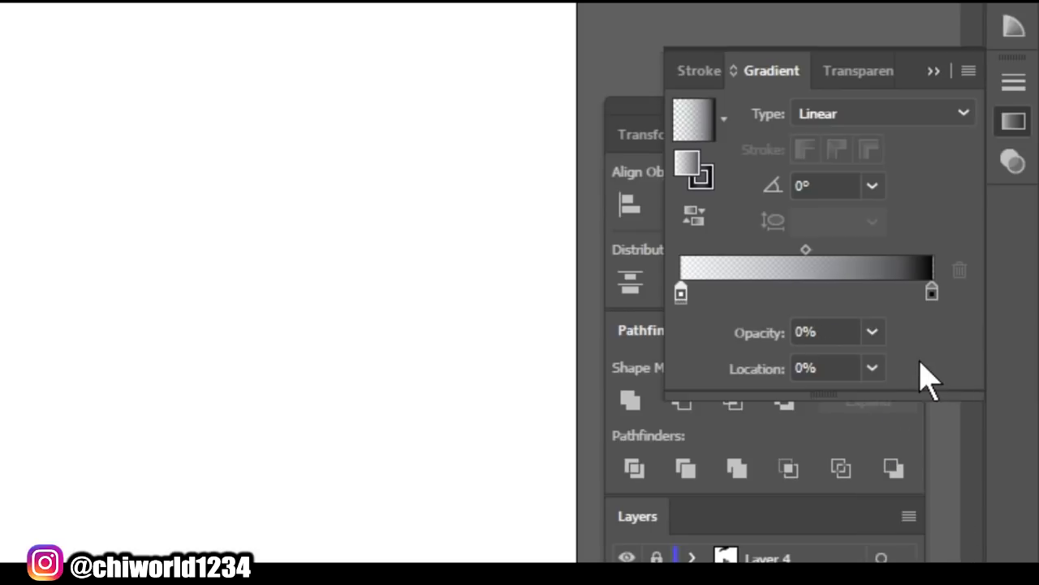
Step: Recolour the gradient's black end stop to a brownish black with C 0, M 66, Y 75 and K 100%
{"action": "left_click", "coordinate": [933, 292]}
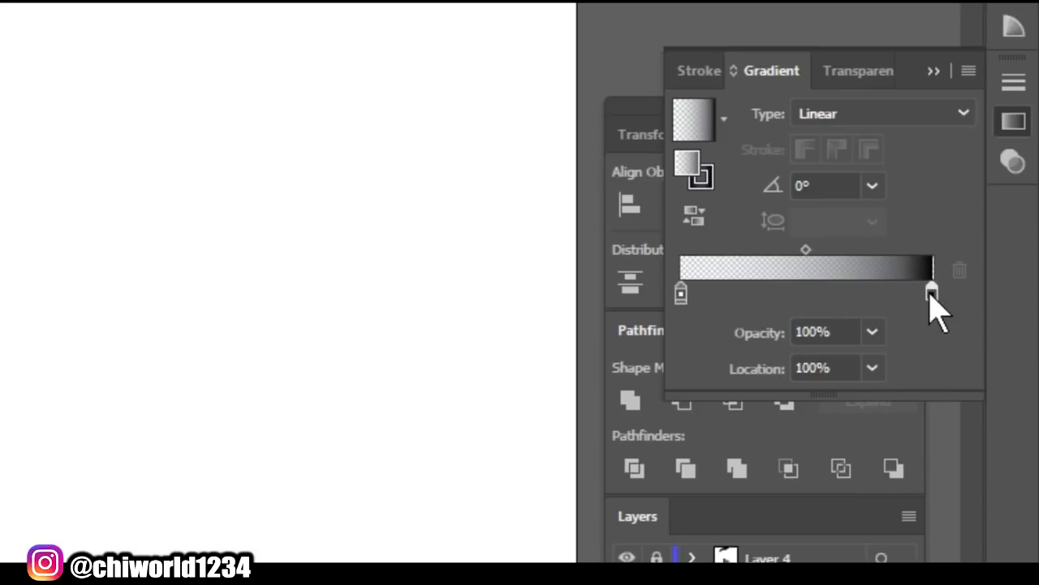
{"action": "double_click", "coordinate": [932, 292]}
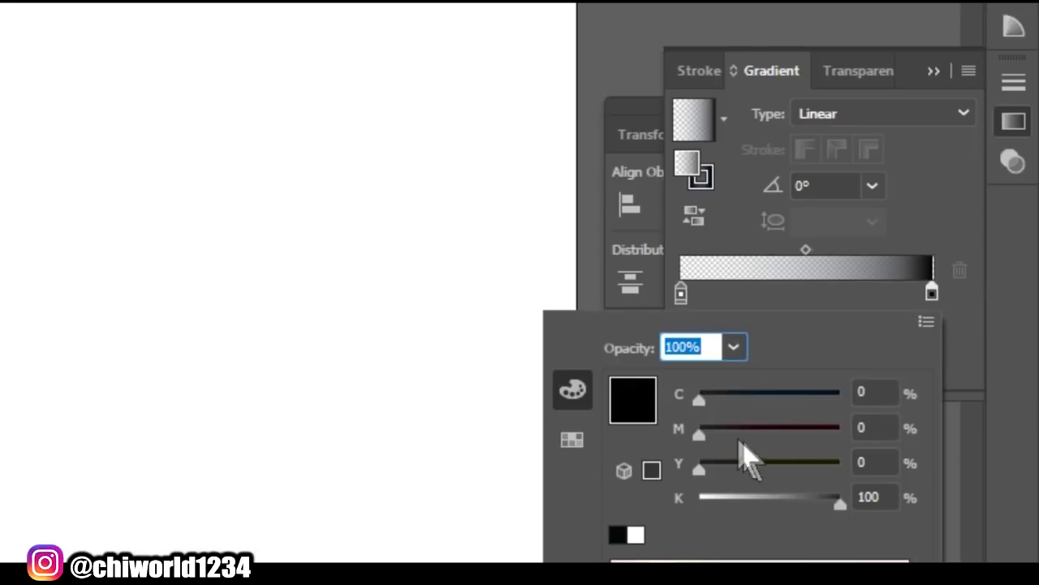
{"action": "left_click", "coordinate": [731, 430]}
{"action": "left_click_drag", "start_coordinate": [735, 432], "coordinate": [747, 433]}
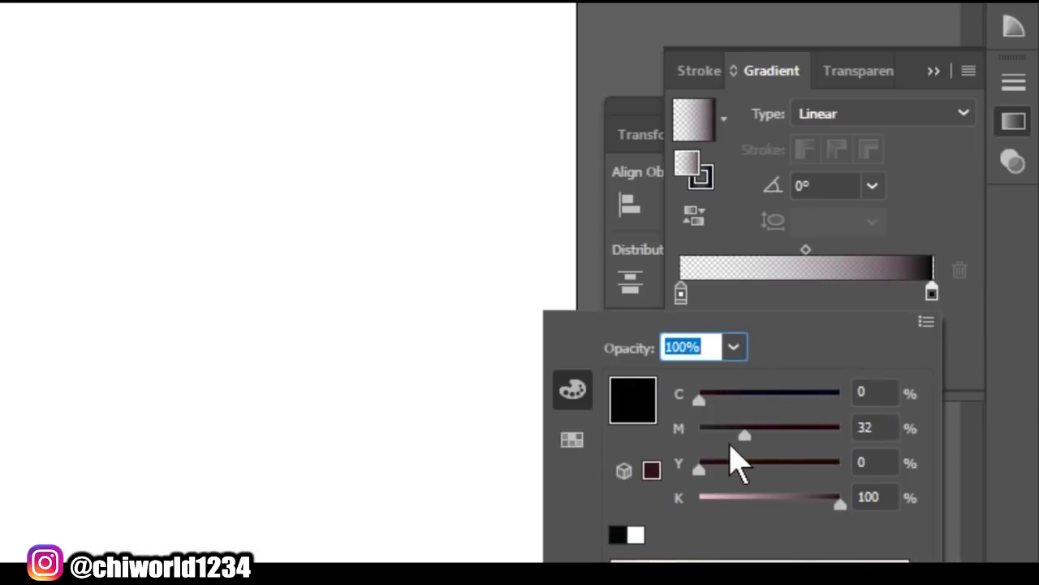
{"action": "left_click_drag", "start_coordinate": [700, 468], "coordinate": [770, 437]}
{"action": "mouse_move", "coordinate": [723, 398]}
{"action": "left_mouse_down"}
{"action": "mouse_move", "coordinate": [745, 396]}
{"action": "mouse_move", "coordinate": [716, 398]}
{"action": "left_mouse_up"}
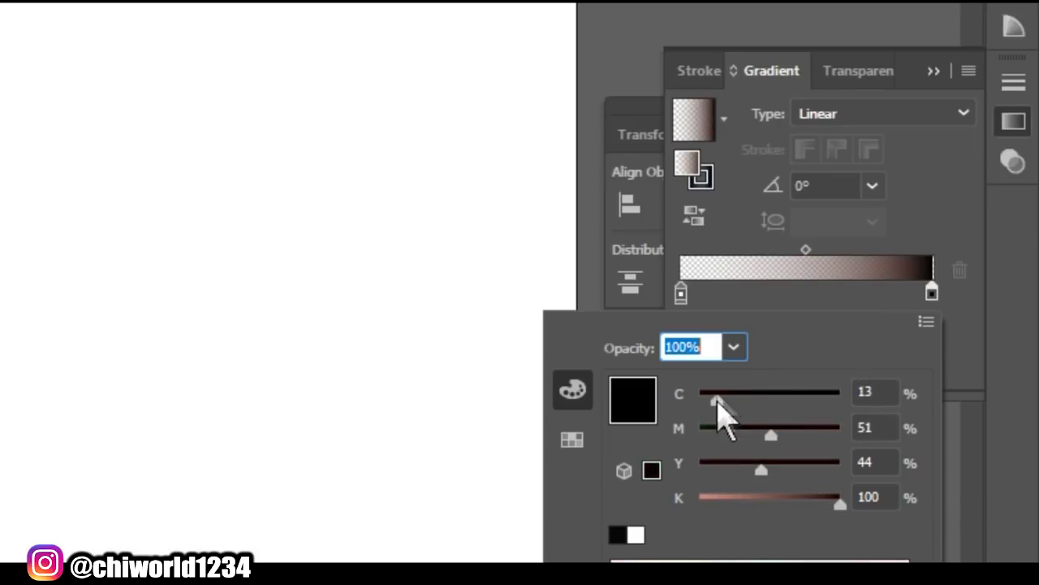
{"action": "left_click_drag", "start_coordinate": [761, 469], "coordinate": [715, 470]}
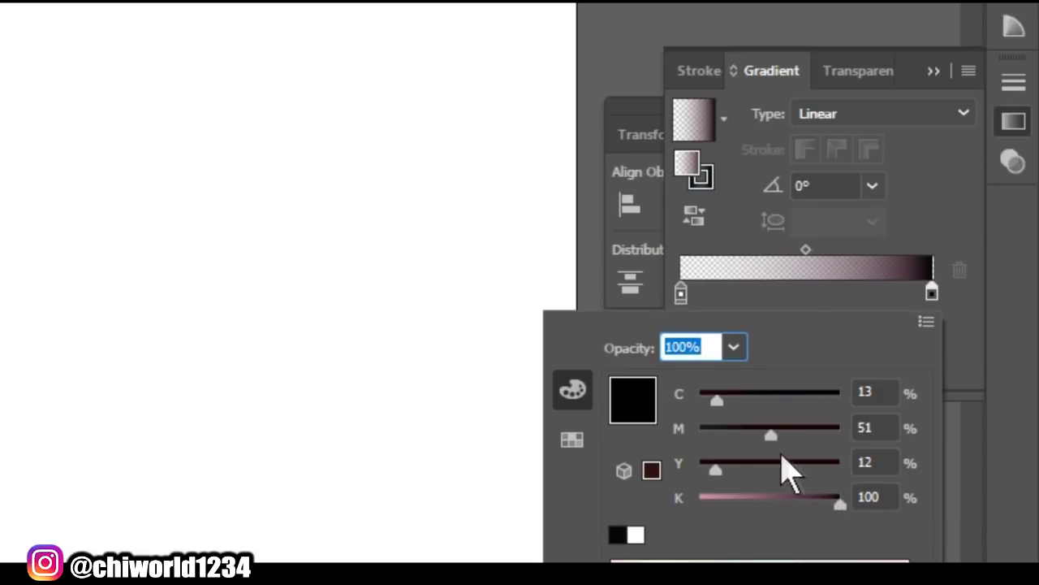
{"action": "mouse_move", "coordinate": [776, 436]}
{"action": "left_mouse_down"}
{"action": "mouse_move", "coordinate": [809, 438]}
{"action": "mouse_move", "coordinate": [739, 437]}
{"action": "mouse_move", "coordinate": [743, 471]}
{"action": "mouse_move", "coordinate": [786, 475]}
{"action": "mouse_move", "coordinate": [771, 436]}
{"action": "mouse_move", "coordinate": [807, 429]}
{"action": "mouse_move", "coordinate": [794, 430]}
{"action": "left_mouse_up"}
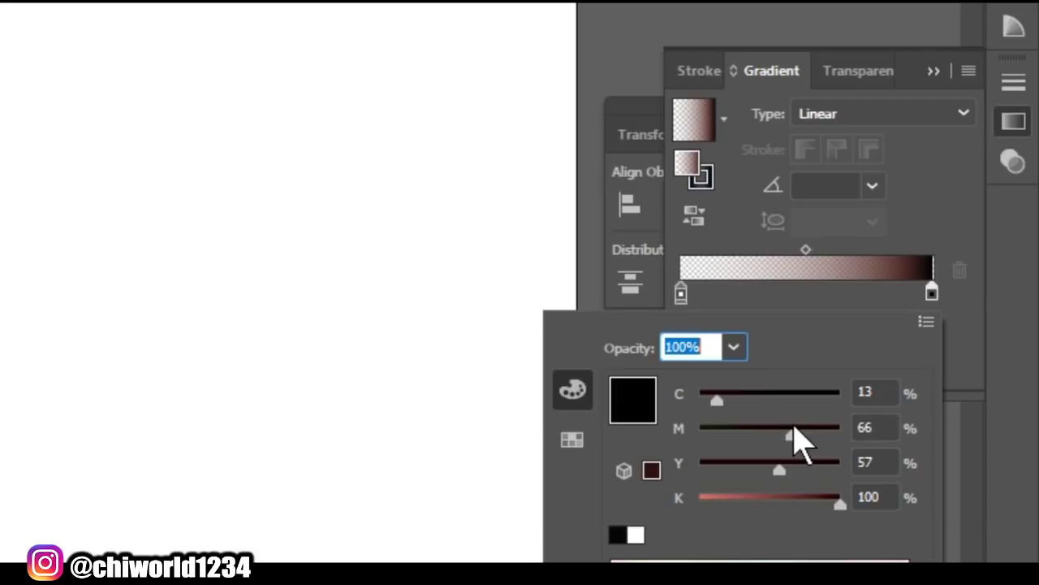
{"action": "mouse_move", "coordinate": [719, 402]}
{"action": "left_mouse_down"}
{"action": "mouse_move", "coordinate": [750, 399]}
{"action": "mouse_move", "coordinate": [698, 397]}
{"action": "left_mouse_up"}
{"action": "left_click_drag", "start_coordinate": [776, 468], "coordinate": [806, 470]}
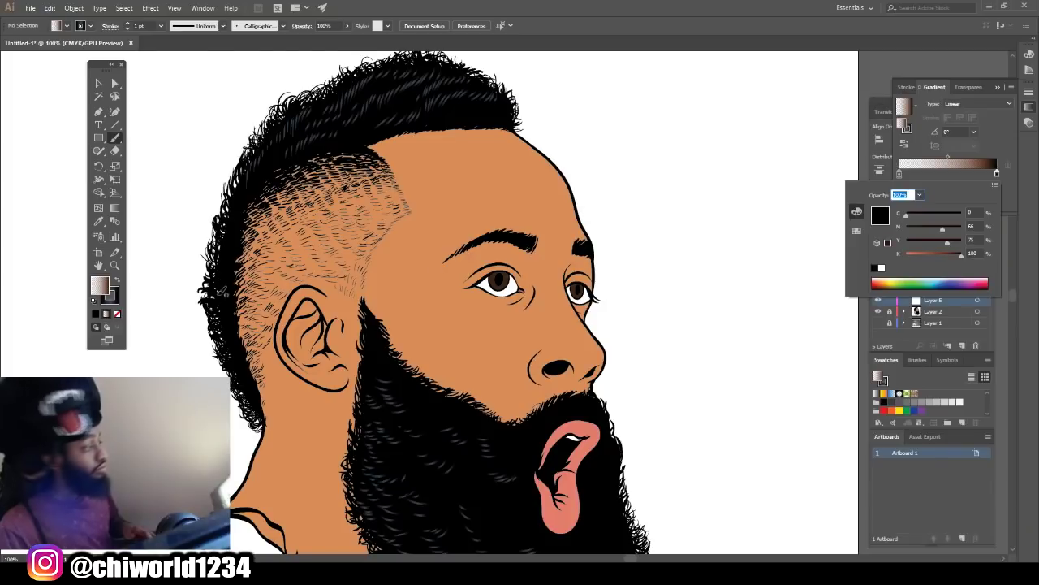
Step: Set the stroke to none and make the transparent-to-brown gradient fill active
{"action": "left_click", "coordinate": [114, 299]}
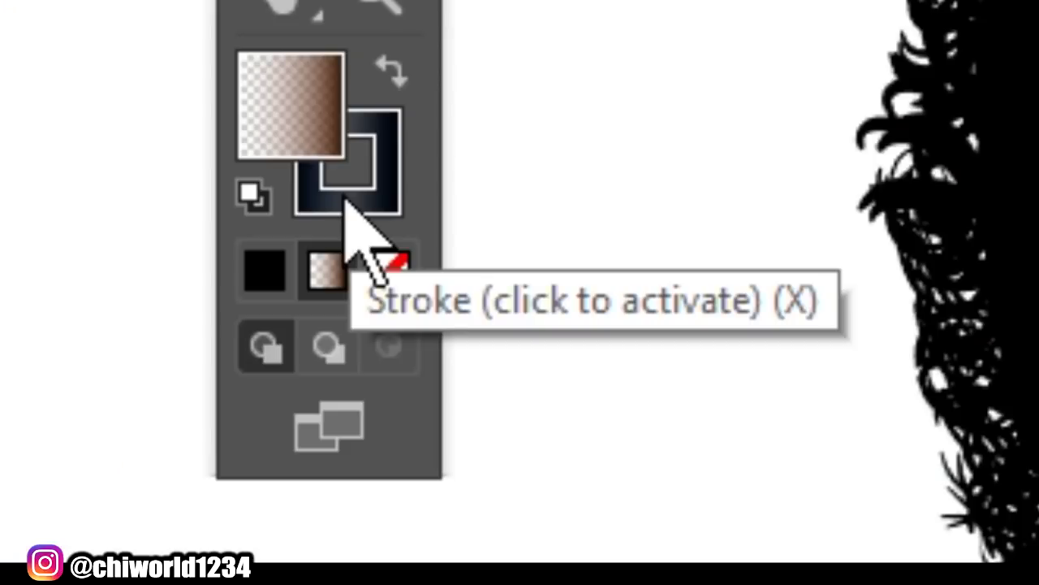
{"action": "left_click", "coordinate": [111, 302]}
{"action": "left_click", "coordinate": [389, 275]}
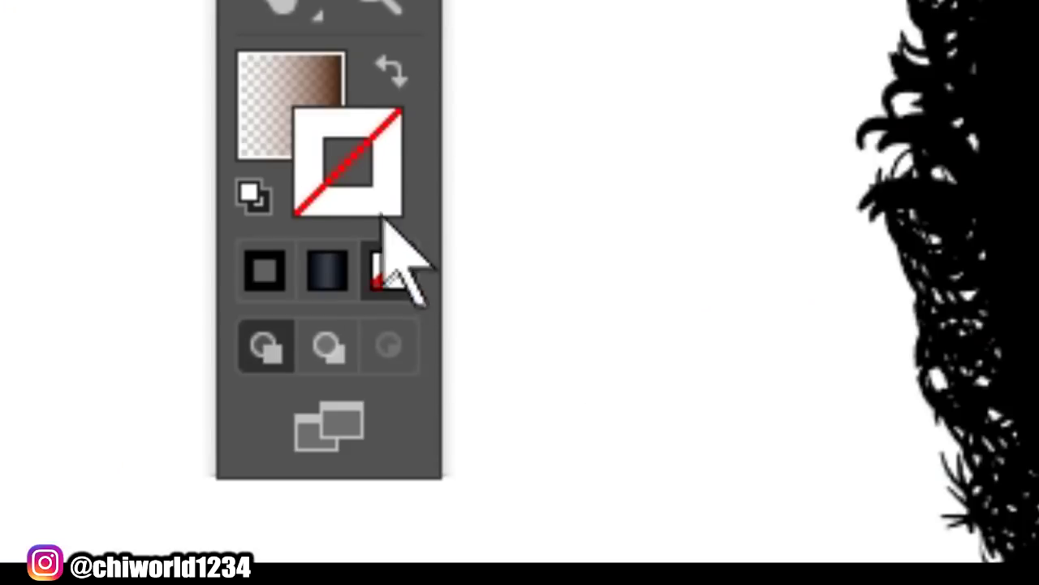
{"action": "left_click", "coordinate": [310, 91]}
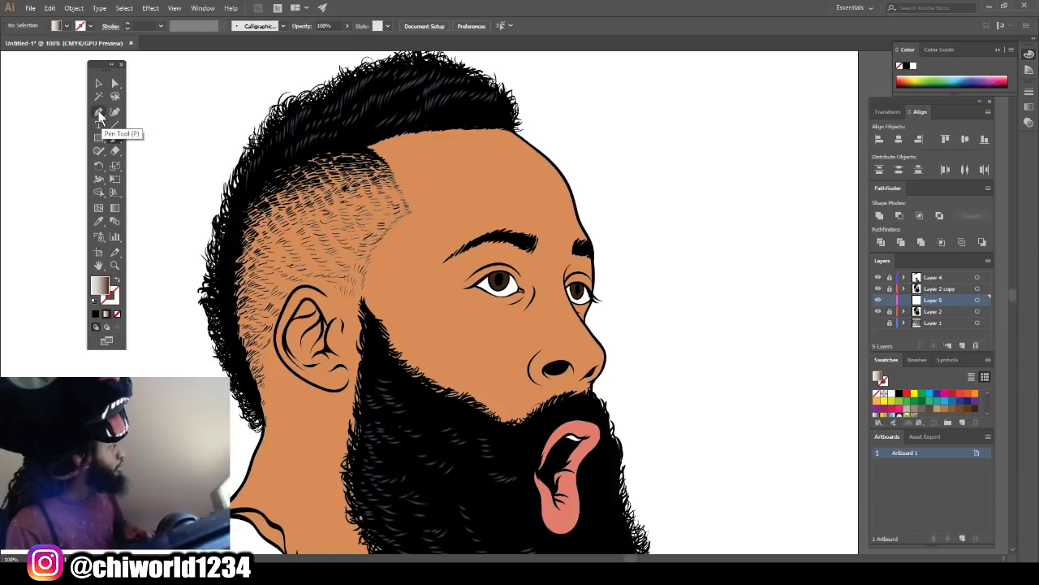
Step: Start a gradient-filled Pen path inside the mohawk and trace the temple hairline down to the top of the sideburn
{"action": "left_click", "coordinate": [98, 113]}
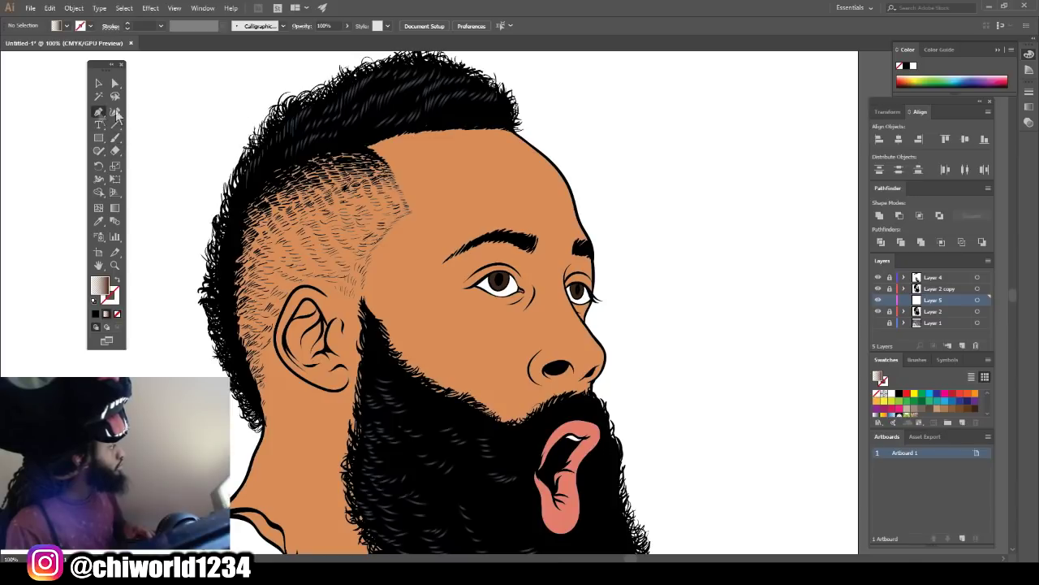
{"action": "key", "text": "ctrl+minus"}
{"action": "key", "text": "ctrl+plus"}
{"action": "scroll", "coordinate": [391, 289], "scroll_direction": "up", "scroll_amount": 2}
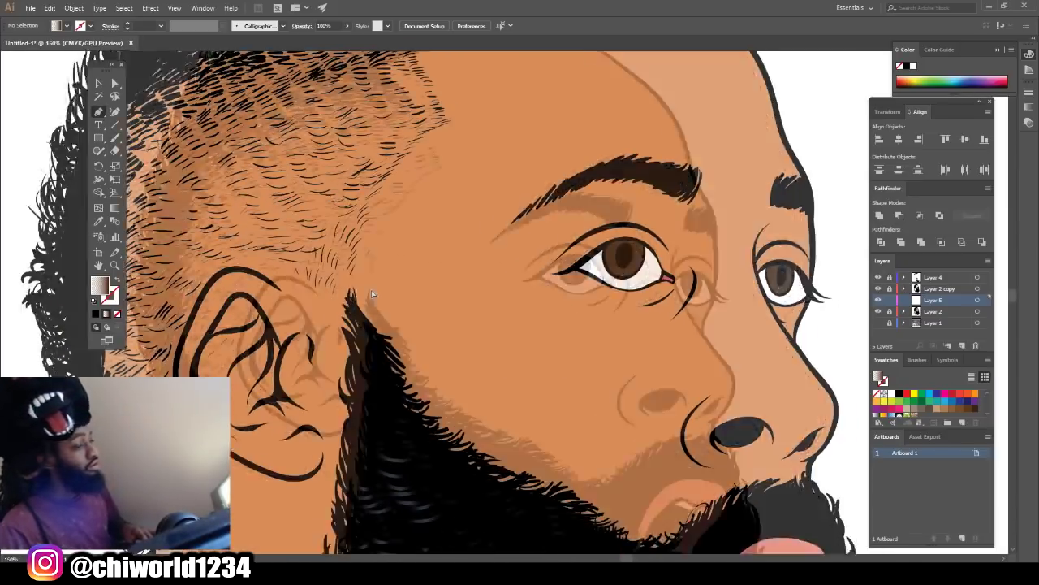
{"action": "scroll", "coordinate": [371, 290], "scroll_direction": "up", "scroll_amount": 2}
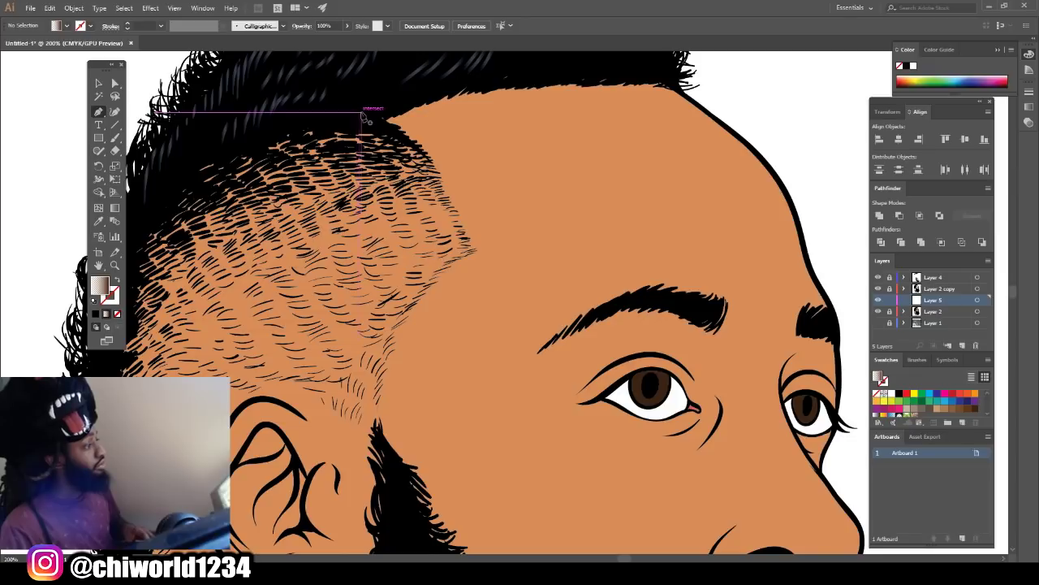
{"action": "left_click", "coordinate": [366, 109]}
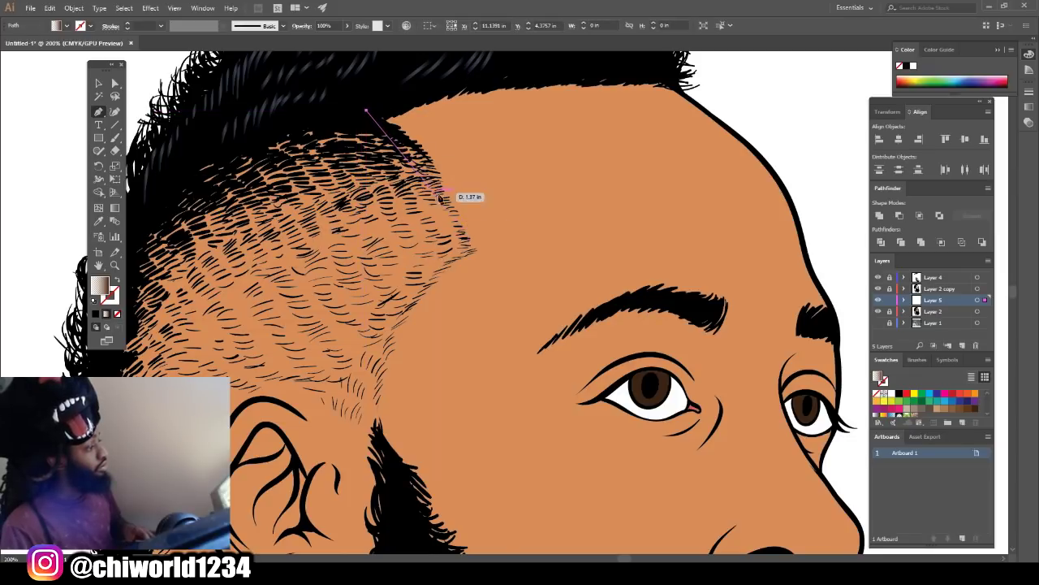
{"action": "left_click", "coordinate": [473, 252]}
{"action": "mouse_move", "coordinate": [489, 310]}
{"action": "left_mouse_down"}
{"action": "mouse_move", "coordinate": [502, 370]}
{"action": "mouse_move", "coordinate": [525, 384]}
{"action": "left_mouse_up"}
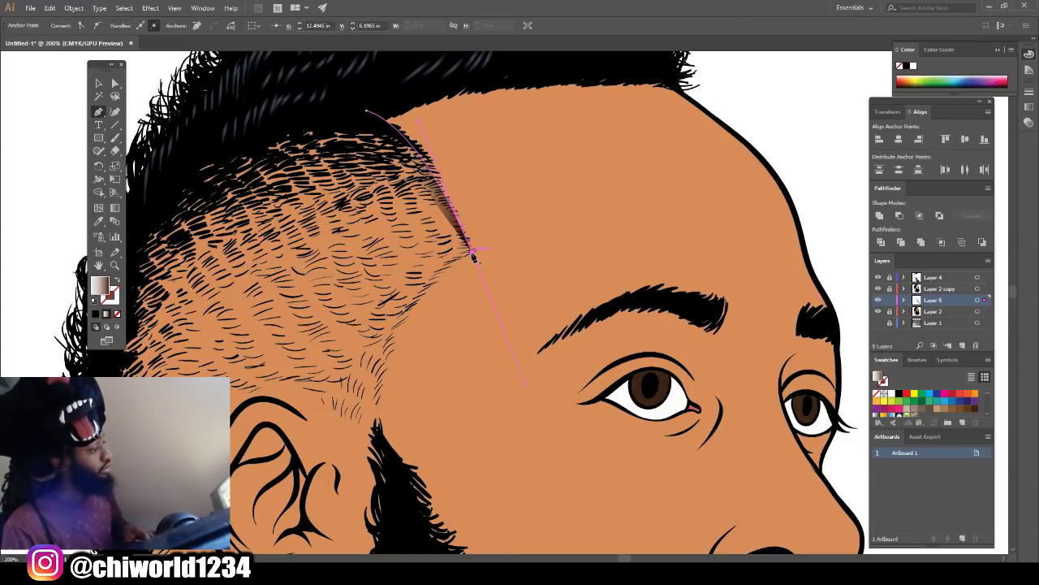
{"action": "left_click_drag", "start_coordinate": [473, 253], "coordinate": [385, 456]}
{"action": "scroll", "coordinate": [398, 438], "scroll_direction": "down", "scroll_amount": 4}
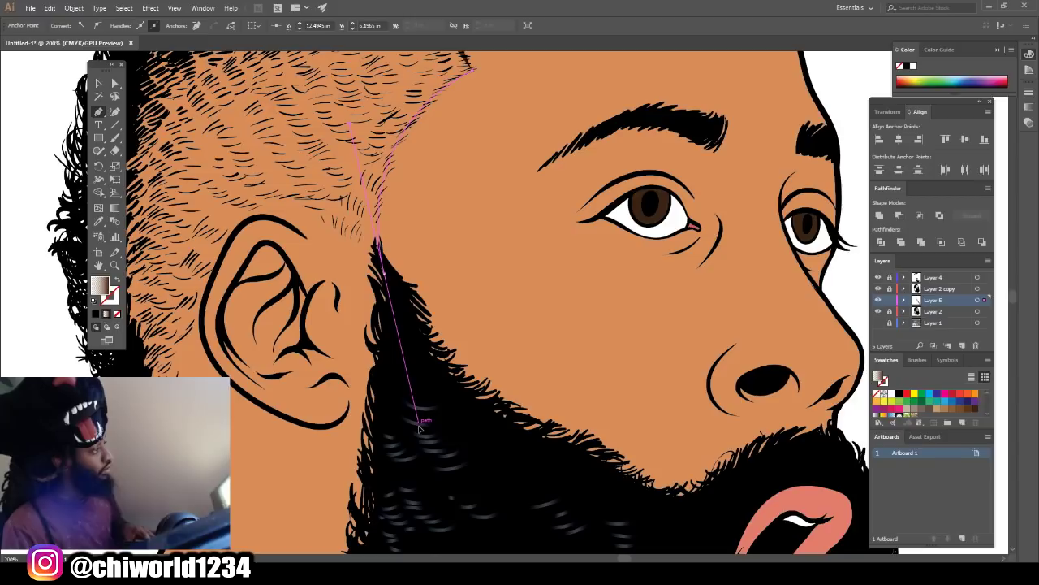
{"action": "left_click_drag", "start_coordinate": [419, 425], "coordinate": [418, 424]}
{"action": "scroll", "coordinate": [419, 407], "scroll_direction": "up", "scroll_amount": 1}
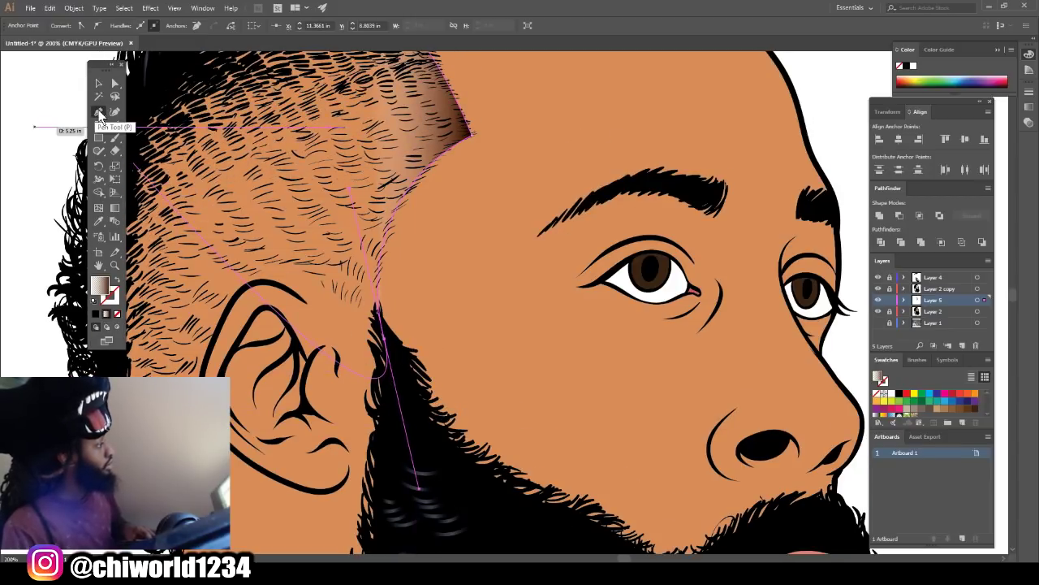
{"action": "left_click_drag", "start_coordinate": [381, 336], "coordinate": [387, 345]}
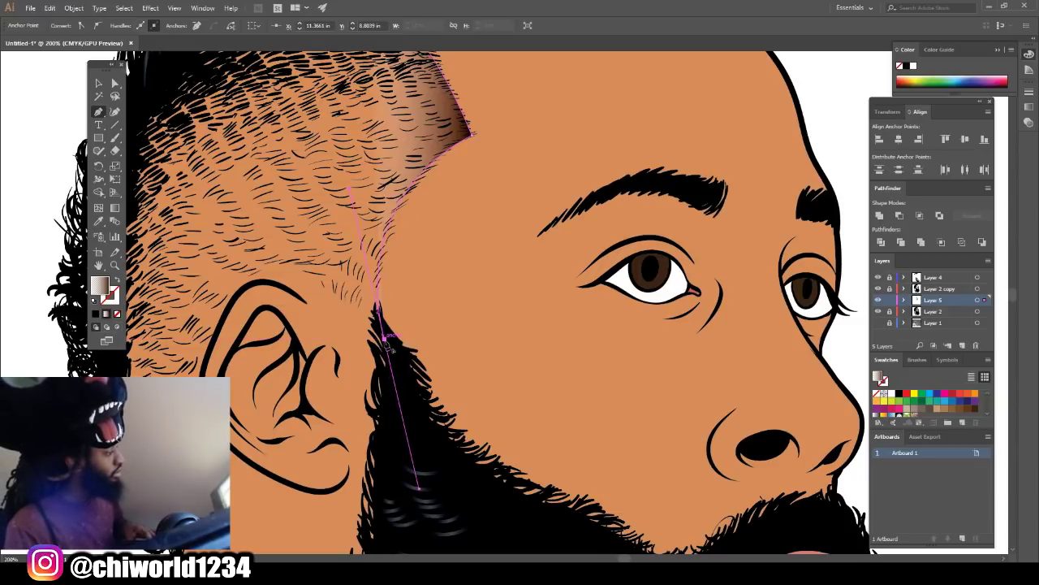
{"action": "left_click", "coordinate": [384, 339]}
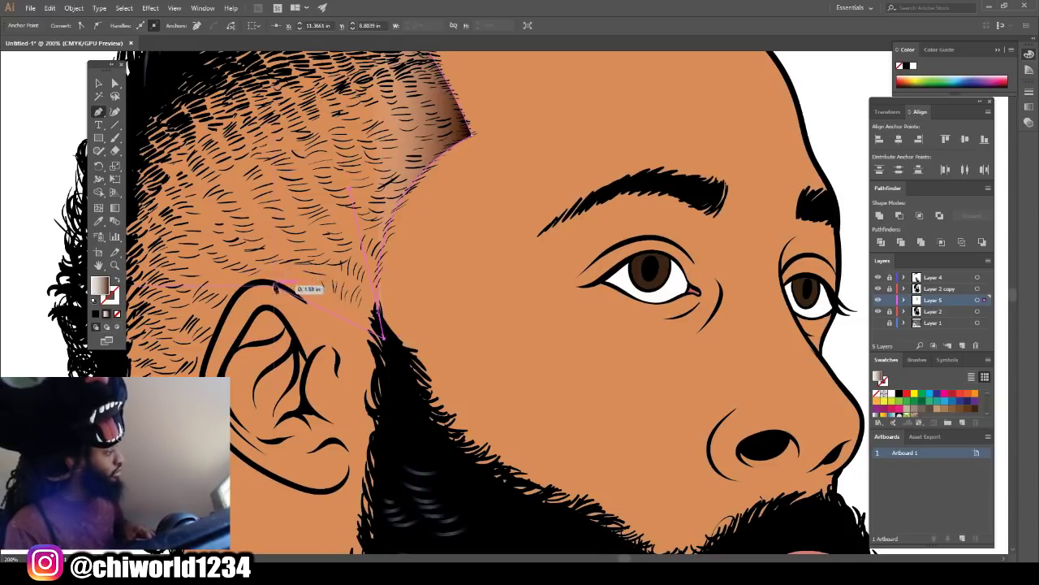
Step: Continue the path over the top of the ear and down behind it to the nape hairline
{"action": "left_click_drag", "start_coordinate": [270, 282], "coordinate": [268, 264]}
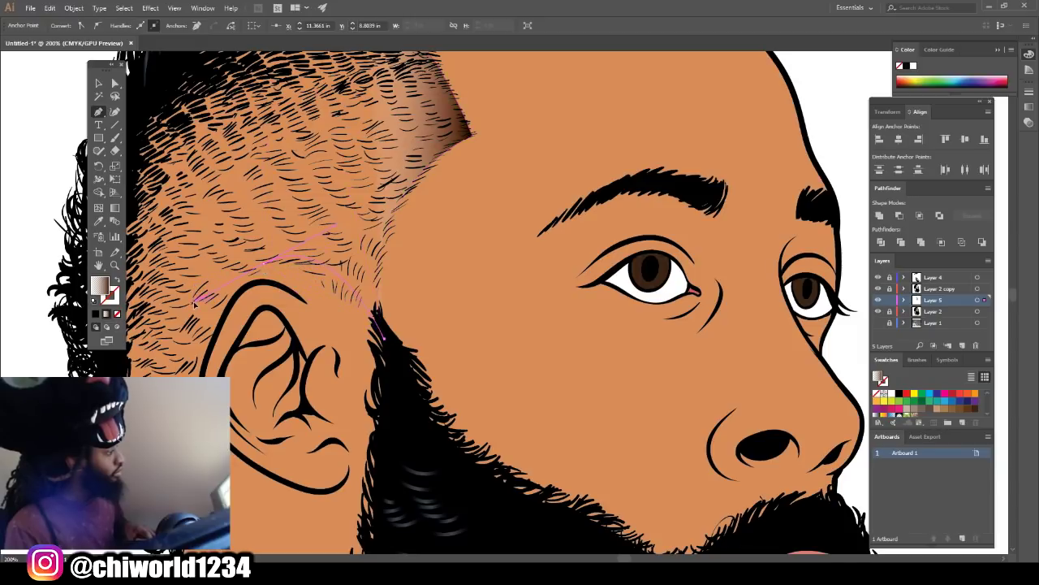
{"action": "left_click_drag", "start_coordinate": [221, 296], "coordinate": [201, 373]}
{"action": "scroll", "coordinate": [201, 374], "scroll_direction": "down", "scroll_amount": 2}
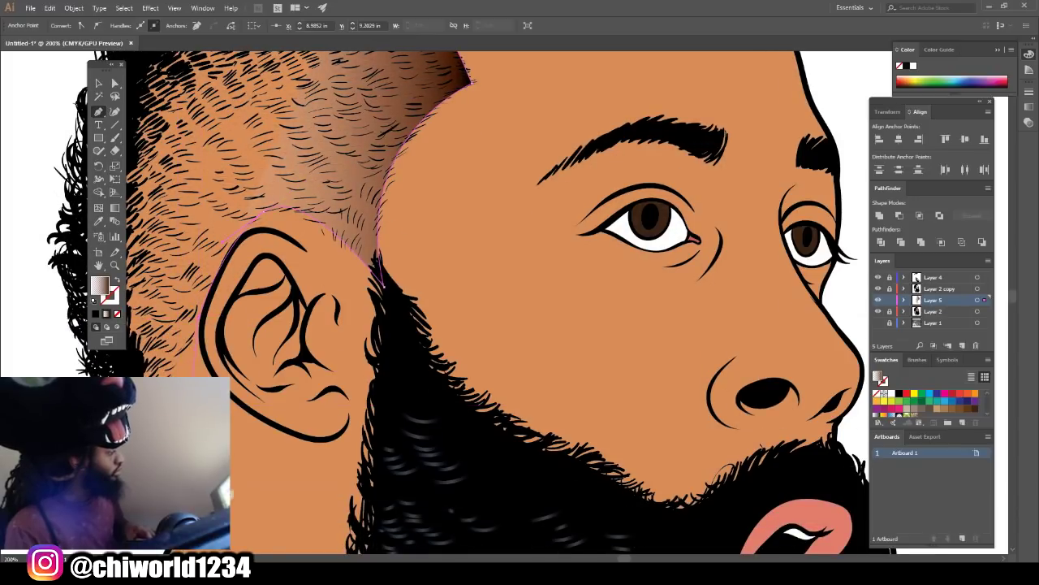
{"action": "key", "text": "ctrl+shift+a"}
{"action": "key", "text": "ctrl+h"}
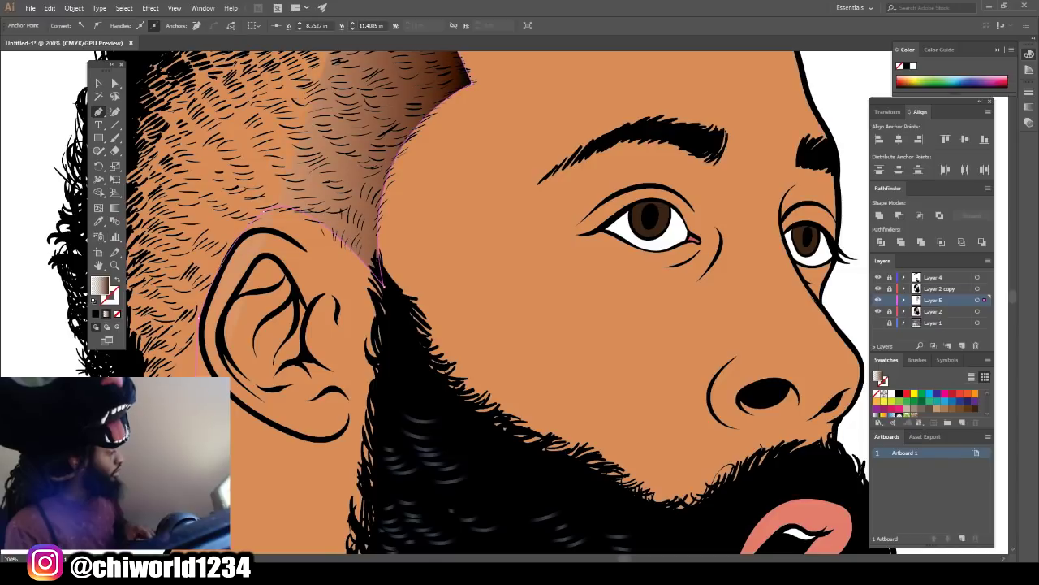
{"action": "key", "text": "ctrl+shift+a"}
{"action": "key", "text": "ctrl+minus"}
{"action": "scroll", "coordinate": [487, 325], "scroll_direction": "up", "scroll_amount": 2}
{"action": "scroll", "coordinate": [488, 325], "scroll_direction": "left", "scroll_amount": 4}
{"action": "key", "text": "ctrl+z"}
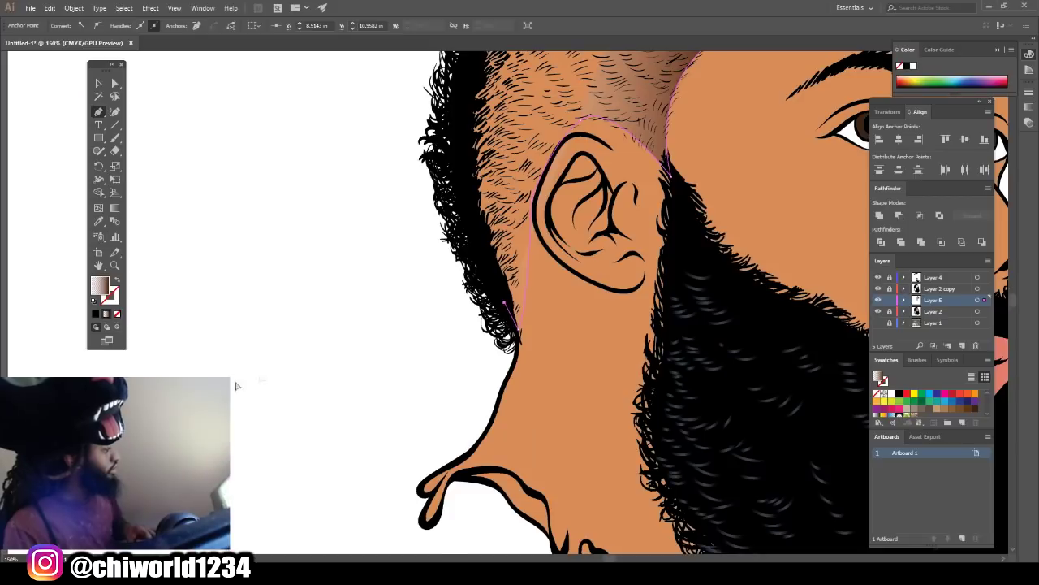
Step: Run the path up through the black hair at the back of the head and close it at its starting point
{"action": "scroll", "coordinate": [536, 276], "scroll_direction": "up", "scroll_amount": 4}
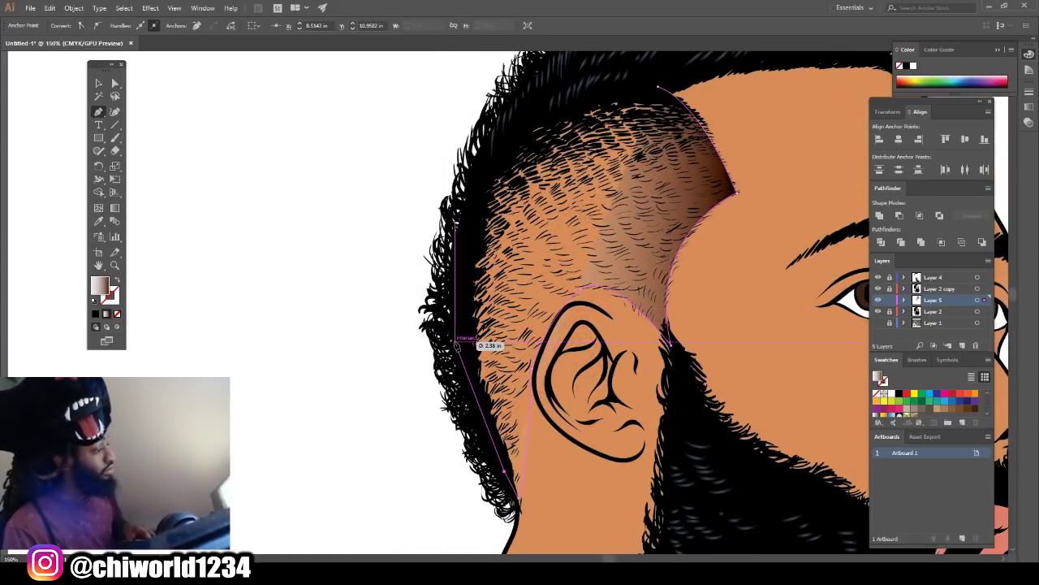
{"action": "left_click", "coordinate": [456, 341]}
{"action": "left_click", "coordinate": [471, 218]}
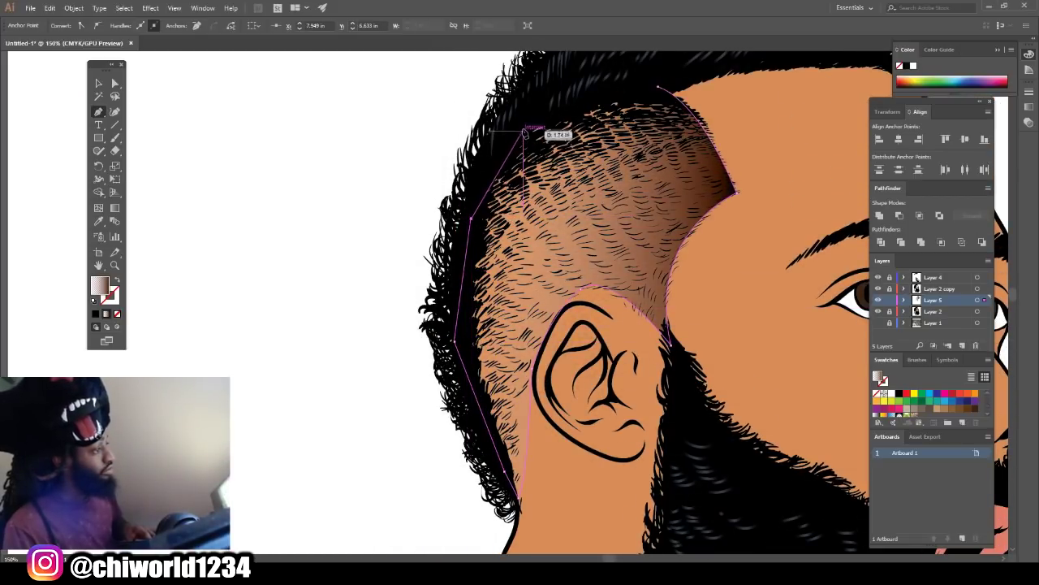
{"action": "left_click", "coordinate": [520, 126]}
{"action": "left_click", "coordinate": [658, 84]}
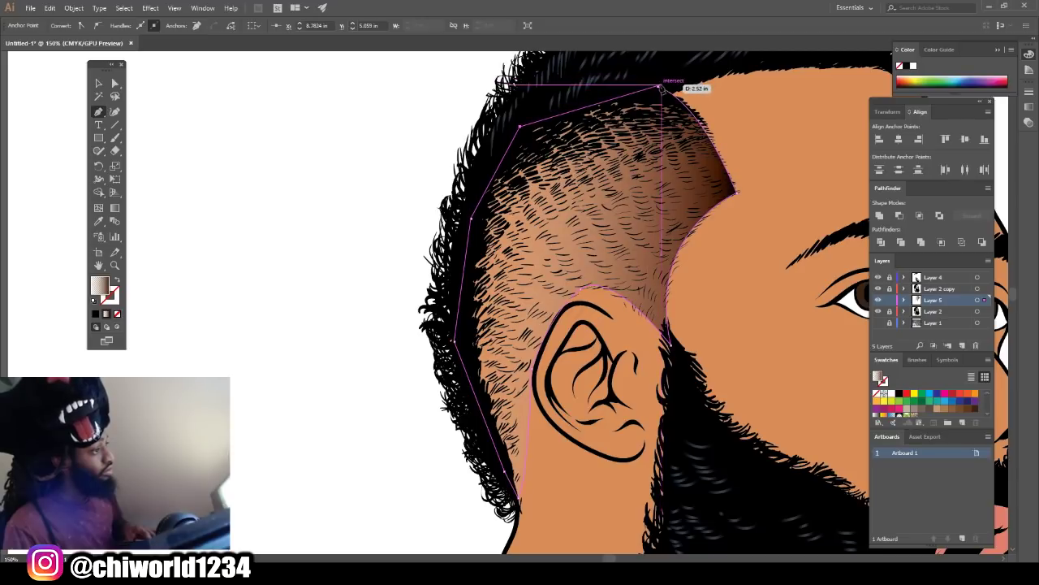
{"action": "key", "text": "ctrl+minus"}
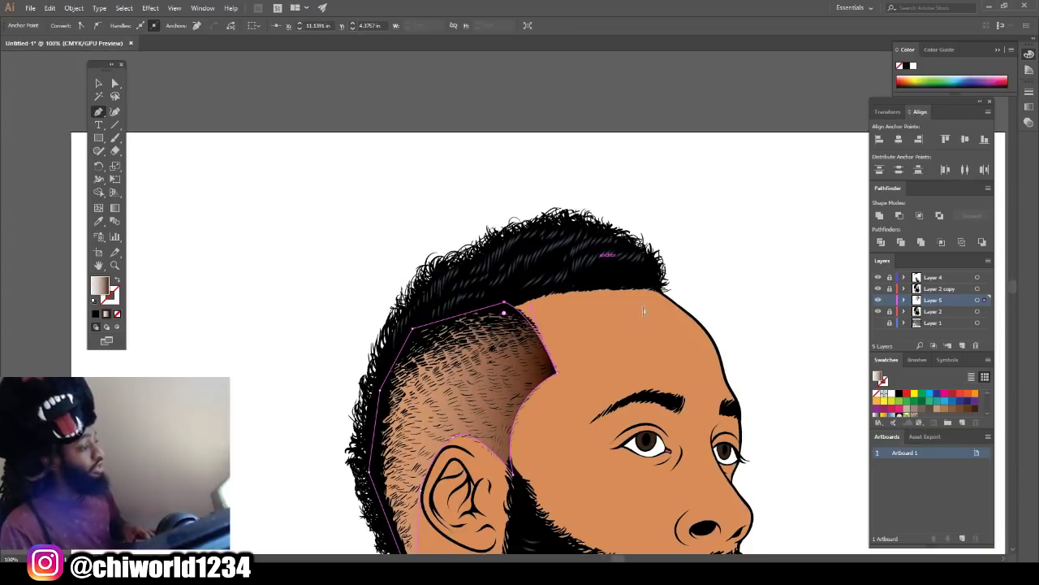
{"action": "scroll", "coordinate": [638, 301], "scroll_direction": "right", "scroll_amount": 7}
{"action": "scroll", "coordinate": [638, 302], "scroll_direction": "down", "scroll_amount": 5}
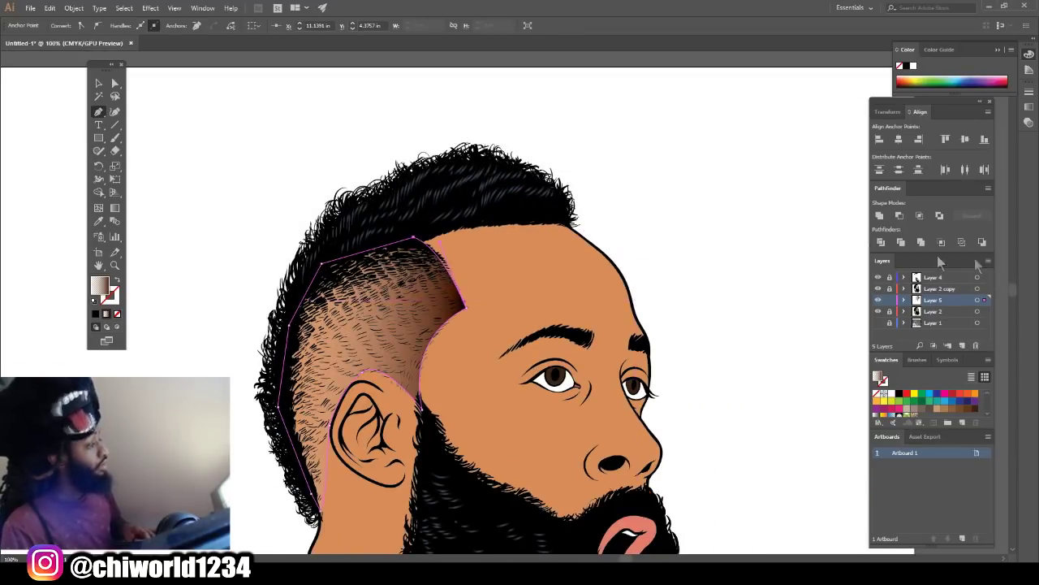
Step: Set the linear gradient angle of the faded-hair shape to 107°
{"action": "left_click", "coordinate": [203, 8]}
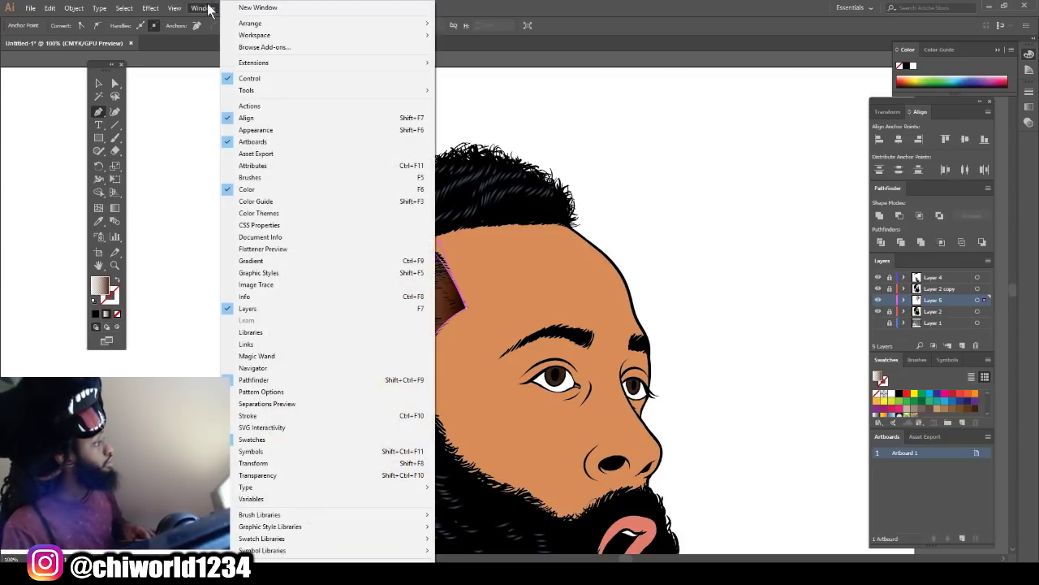
{"action": "left_click", "coordinate": [288, 262]}
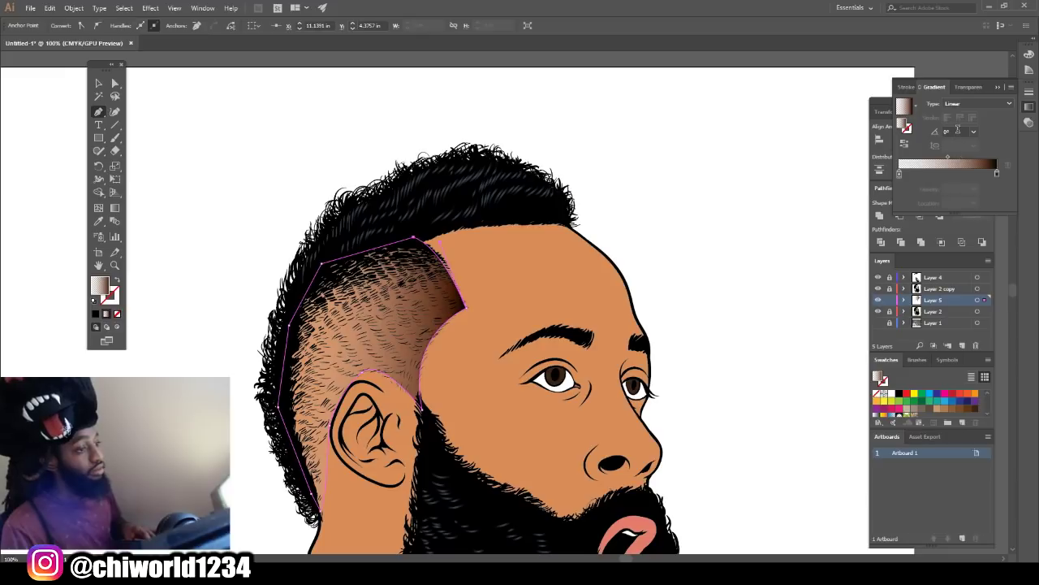
{"action": "left_click", "coordinate": [956, 130]}
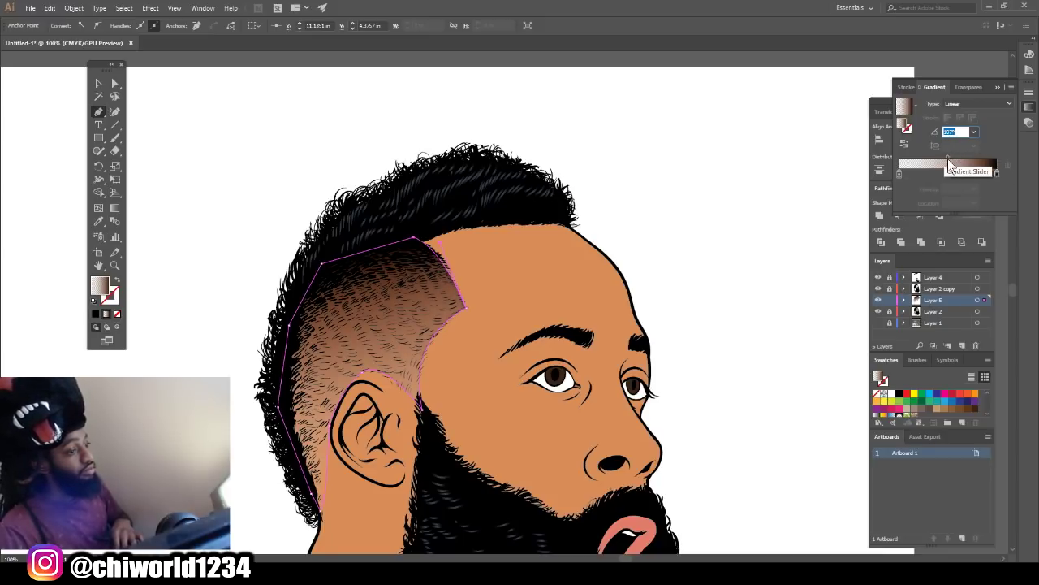
Step: Move the gradient's transparent stop inward, shift its midpoint to 29.05% for a darker fade, and deselect the shape
{"action": "left_click", "coordinate": [950, 160]}
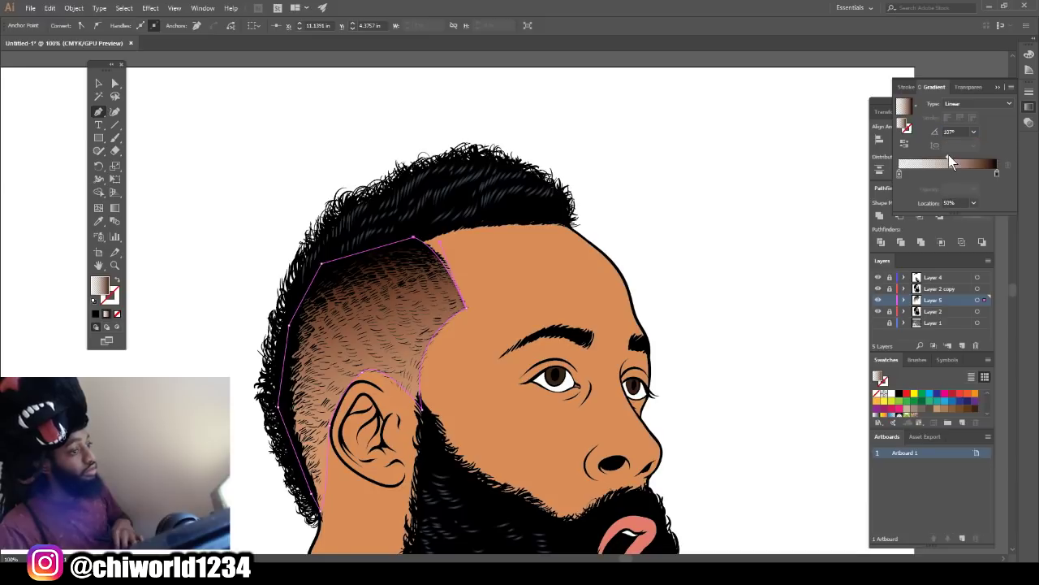
{"action": "left_click_drag", "start_coordinate": [947, 156], "coordinate": [931, 155]}
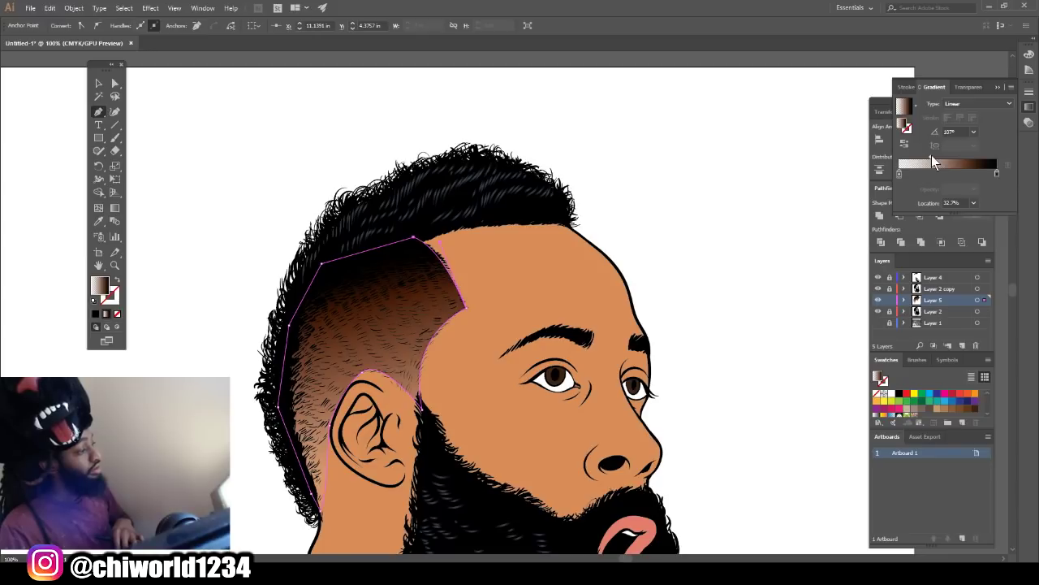
{"action": "mouse_move", "coordinate": [932, 156]}
{"action": "left_mouse_down"}
{"action": "mouse_move", "coordinate": [969, 156]}
{"action": "mouse_move", "coordinate": [934, 154]}
{"action": "left_mouse_up"}
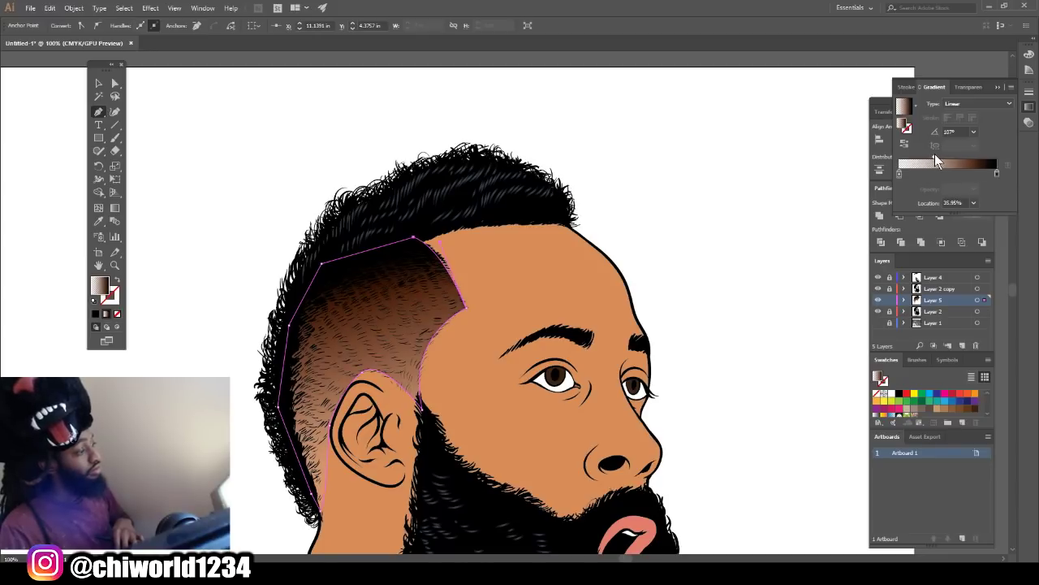
{"action": "left_click_drag", "start_coordinate": [899, 173], "coordinate": [921, 175]}
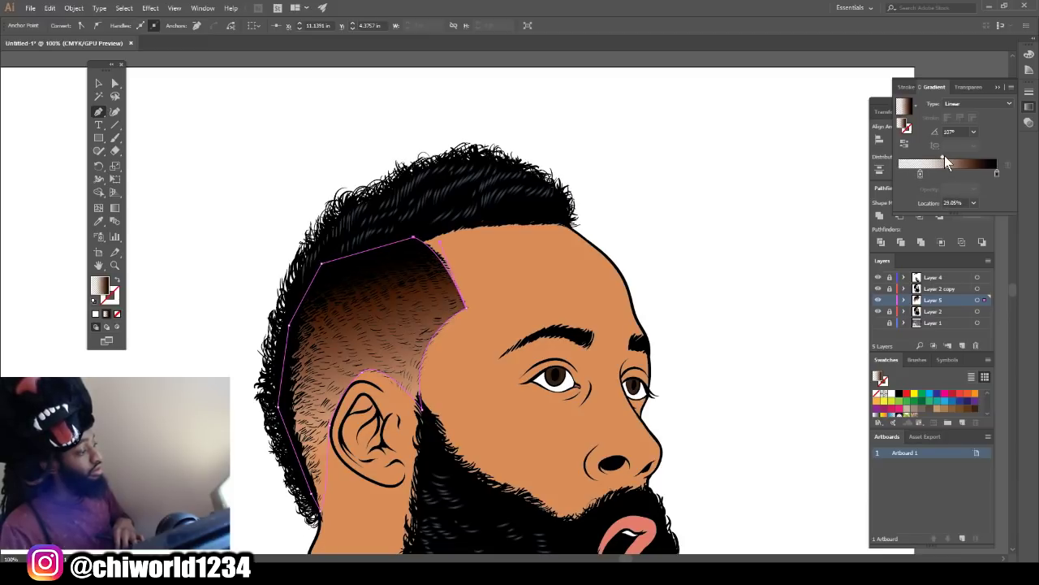
{"action": "left_click", "coordinate": [99, 85]}
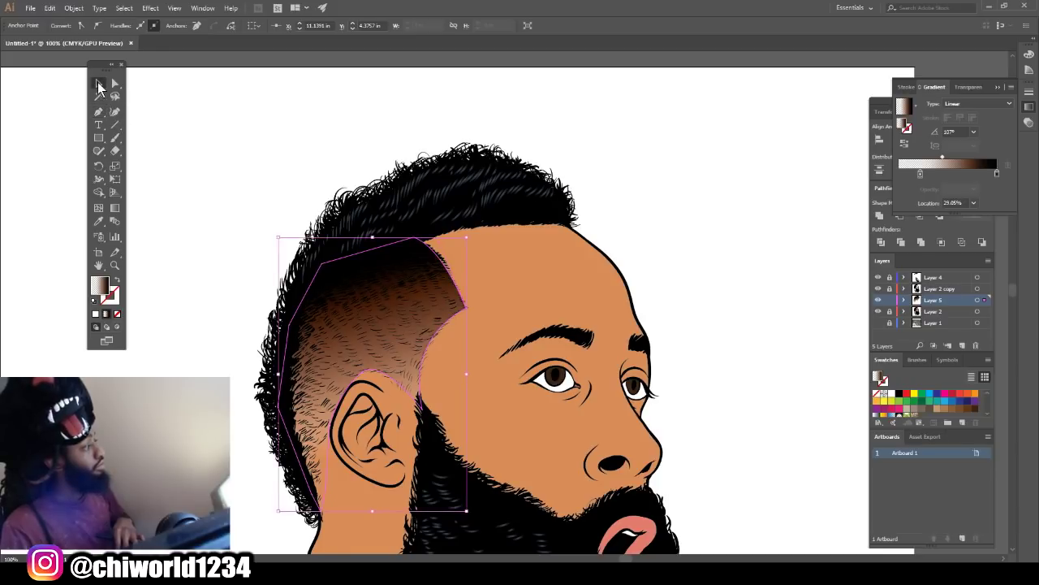
{"action": "left_click", "coordinate": [278, 99]}
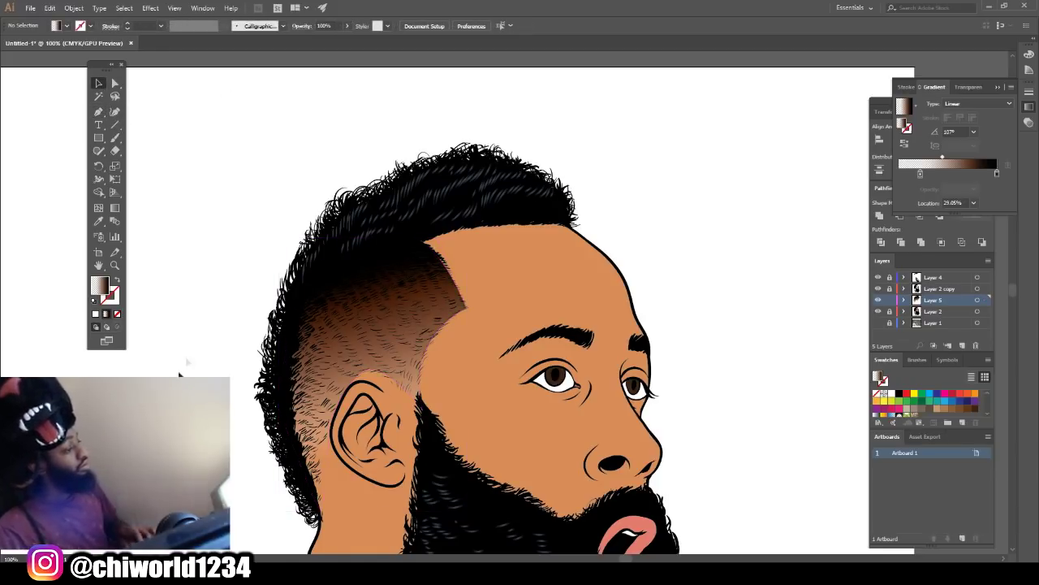
Step: Examine the gradient fade around the hairline, ear and temple both close up and at full-portrait size
{"action": "key", "text": "ctrl+minus"}
{"action": "key", "text": "ctrl+minus"}
{"action": "key", "text": "ctrl+minus"}
{"action": "key", "text": "ctrl+equal"}
{"action": "key", "text": "ctrl+equal"}
{"action": "key", "text": "ctrl+equal"}
{"action": "key", "text": "ctrl+equal"}
{"action": "key", "text": "ctrl+equal"}
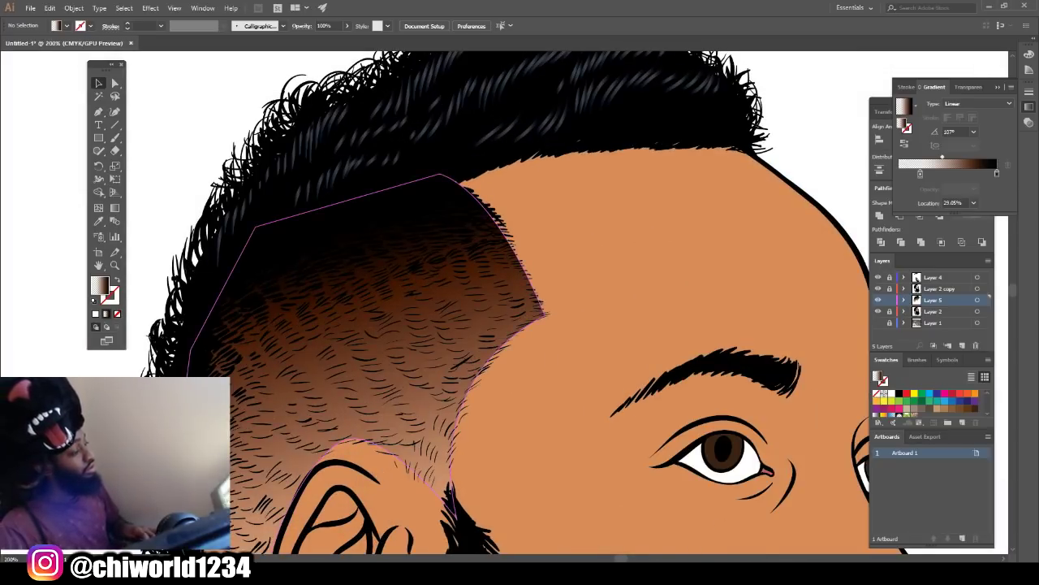
{"action": "key", "text": "ctrl+minus"}
{"action": "key", "text": "ctrl+minus"}
{"action": "key", "text": "ctrl+minus"}
{"action": "key", "text": "ctrl+equal"}
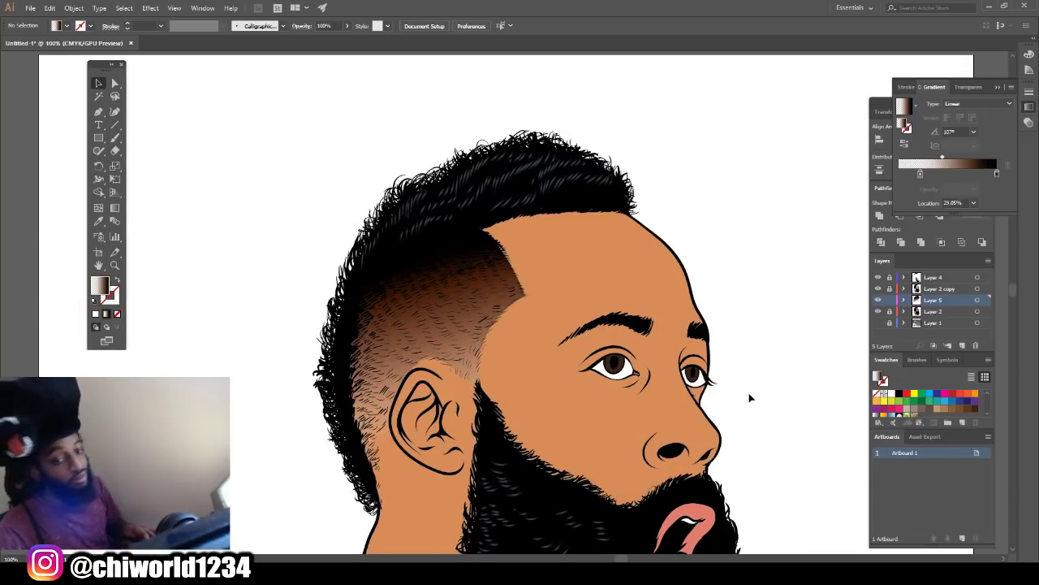
{"action": "key", "text": "ctrl+minus"}
{"action": "scroll", "coordinate": [687, 366], "scroll_direction": "right", "scroll_amount": 3}
{"action": "key", "text": "ctrl+equal"}
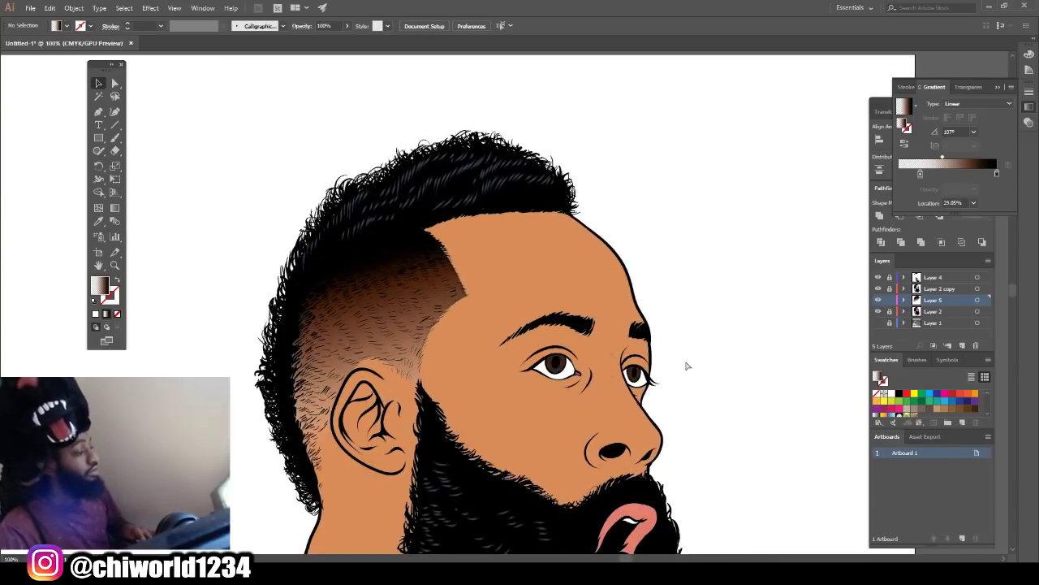
{"action": "key", "text": "ctrl+equal"}
{"action": "key", "text": "ctrl+minus"}
{"action": "key", "text": "ctrl+minus"}
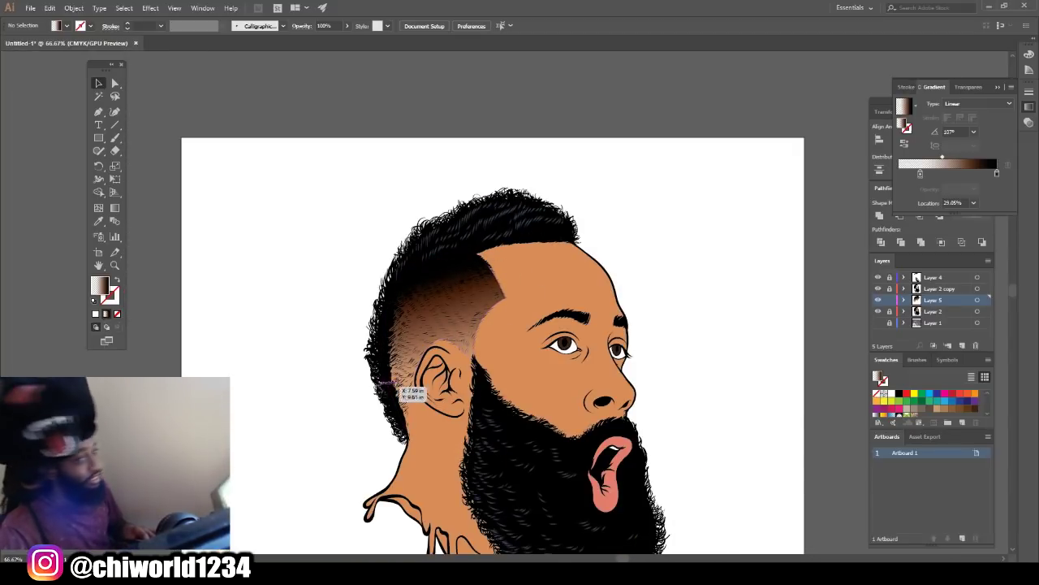
{"action": "key", "text": "ctrl+equal"}
{"action": "key", "text": "ctrl+equal"}
{"action": "key", "text": "ctrl+equal"}
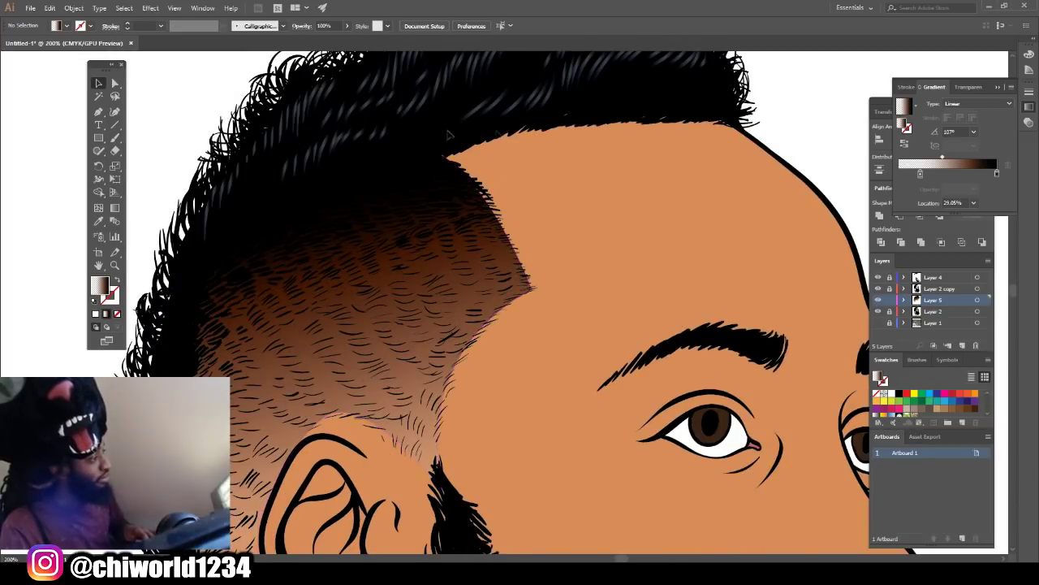
{"action": "key", "text": "ctrl+minus"}
{"action": "key", "text": "ctrl+minus"}
{"action": "key", "text": "ctrl+minus"}
{"action": "key", "text": "ctrl+minus"}
{"action": "key", "text": "ctrl+minus"}
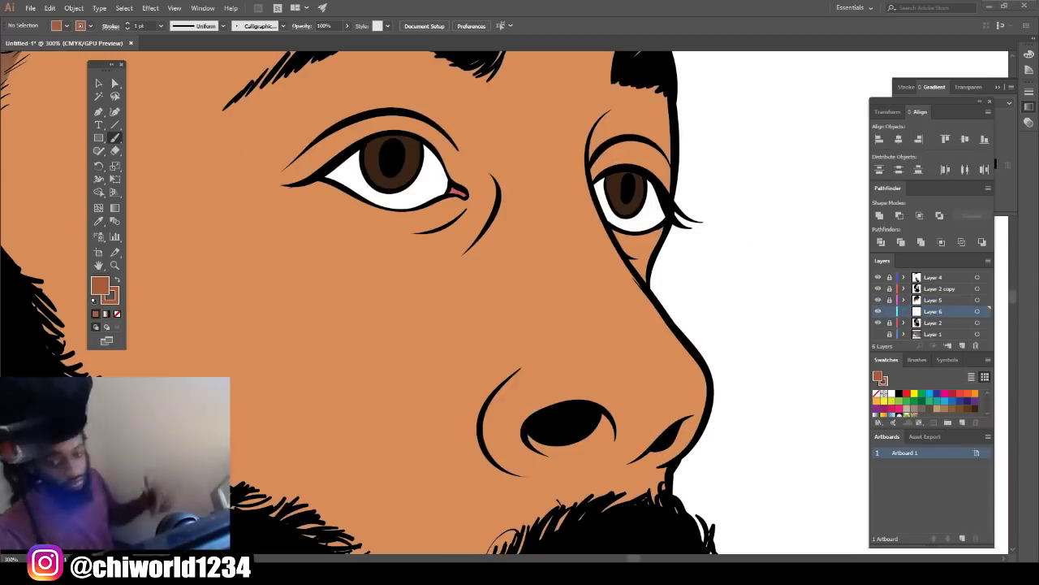
Step: Paint reddish-brown shadow on the nose on Layer 6 with the Paintbrush, raising the stroke to 3 pt
{"action": "mouse_move", "coordinate": [487, 422]}
{"action": "left_mouse_down"}
{"action": "mouse_move", "coordinate": [652, 391]}
{"action": "mouse_move", "coordinate": [686, 359]}
{"action": "left_mouse_up"}
{"action": "mouse_move", "coordinate": [528, 406]}
{"action": "left_mouse_down"}
{"action": "mouse_move", "coordinate": [481, 429]}
{"action": "mouse_move", "coordinate": [641, 459]}
{"action": "mouse_move", "coordinate": [691, 437]}
{"action": "left_mouse_up"}
{"action": "key", "text": "bracketright"}
{"action": "key", "text": "bracketright"}
{"action": "mouse_move", "coordinate": [487, 427]}
{"action": "left_mouse_down"}
{"action": "mouse_move", "coordinate": [695, 353]}
{"action": "mouse_move", "coordinate": [488, 443]}
{"action": "mouse_move", "coordinate": [682, 426]}
{"action": "left_mouse_up"}
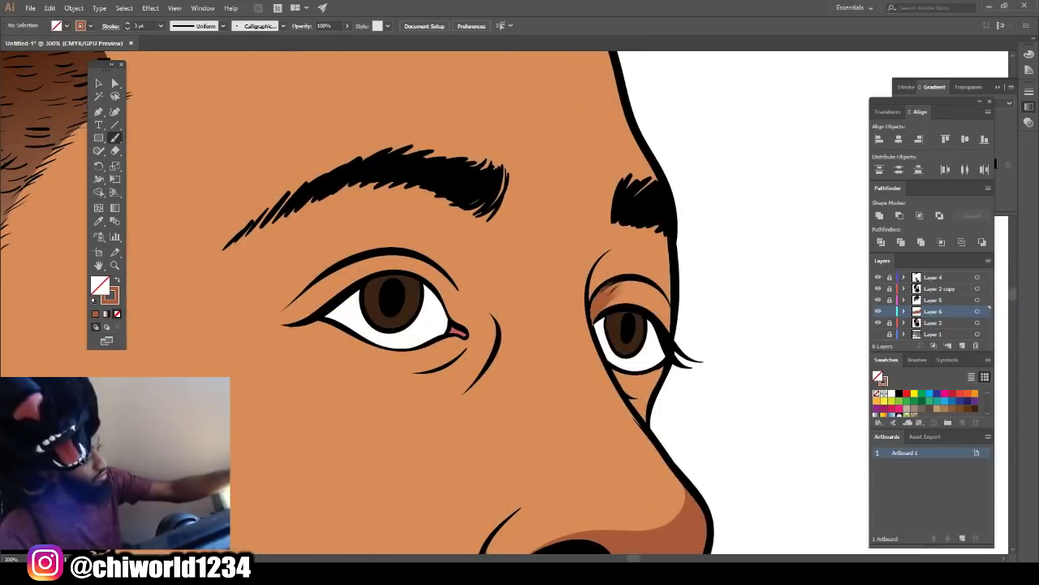
Step: Brush reddish-brown shadow above the far eyelid, across the bridge between the eyebrows, and into the near eye's inner socket
{"action": "left_click_drag", "start_coordinate": [670, 234], "coordinate": [597, 268]}
{"action": "left_click_drag", "start_coordinate": [613, 199], "coordinate": [494, 215]}
{"action": "mouse_move", "coordinate": [393, 164]}
{"action": "left_mouse_down"}
{"action": "mouse_move", "coordinate": [401, 254]}
{"action": "mouse_move", "coordinate": [469, 328]}
{"action": "left_mouse_up"}
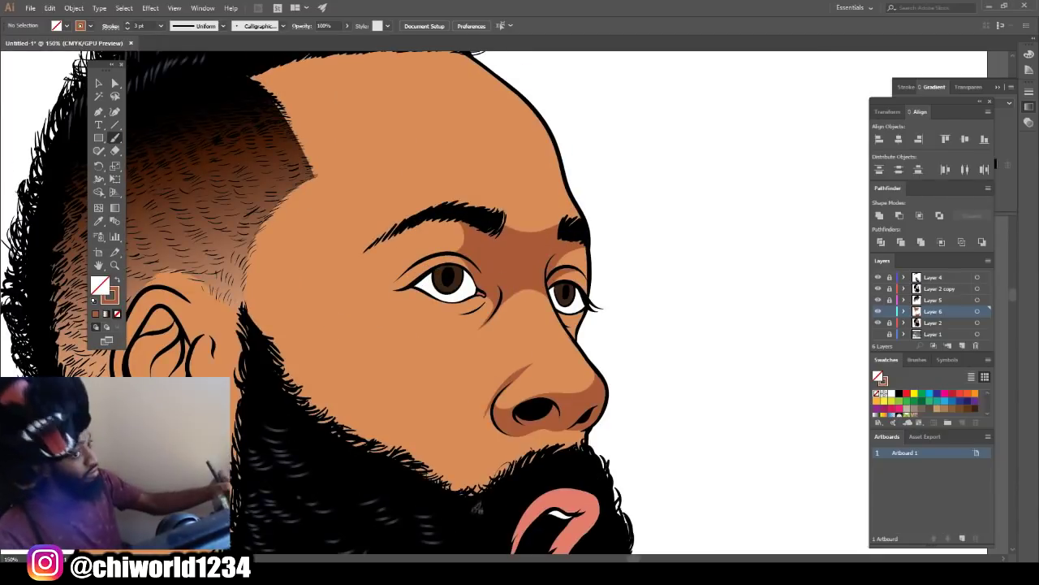
Step: Outline reddish-brown shadow around the cheek, temple and forehead, raise the stroke to 4 pt, and brush the shadow area solid
{"action": "mouse_move", "coordinate": [471, 485]}
{"action": "left_mouse_down"}
{"action": "mouse_move", "coordinate": [407, 388]}
{"action": "mouse_move", "coordinate": [320, 329]}
{"action": "mouse_move", "coordinate": [422, 321]}
{"action": "left_mouse_up"}
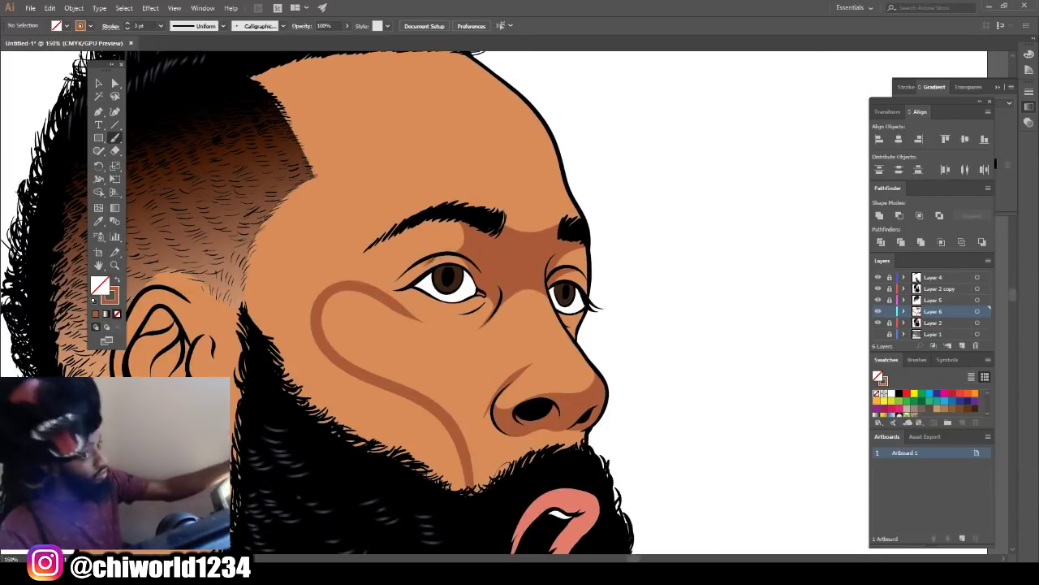
{"action": "mouse_move", "coordinate": [341, 242]}
{"action": "left_mouse_down"}
{"action": "mouse_move", "coordinate": [354, 122]}
{"action": "mouse_move", "coordinate": [318, 189]}
{"action": "mouse_move", "coordinate": [253, 260]}
{"action": "mouse_move", "coordinate": [246, 324]}
{"action": "left_mouse_up"}
{"action": "left_click_drag", "start_coordinate": [250, 74], "coordinate": [410, 162]}
{"action": "left_click", "coordinate": [161, 25]}
{"action": "left_click", "coordinate": [172, 109]}
{"action": "mouse_move", "coordinate": [459, 486]}
{"action": "left_mouse_down"}
{"action": "mouse_move", "coordinate": [361, 394]}
{"action": "mouse_move", "coordinate": [313, 305]}
{"action": "mouse_move", "coordinate": [279, 385]}
{"action": "mouse_move", "coordinate": [382, 150]}
{"action": "mouse_move", "coordinate": [288, 102]}
{"action": "left_mouse_up"}
Step: Brush reddish-brown shadow beneath both eyes and along the near side of the nose bridge
{"action": "key", "text": "ctrl+minus"}
{"action": "key", "text": "ctrl+minus"}
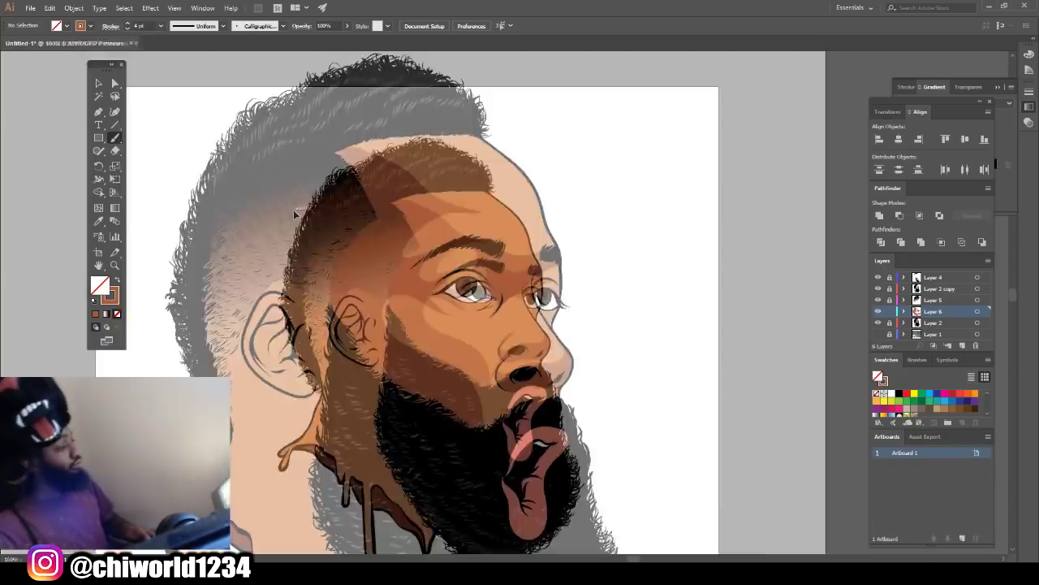
{"action": "key", "text": "ctrl+plus"}
{"action": "key", "text": "ctrl+plus"}
{"action": "key", "text": "ctrl+plus"}
{"action": "left_click_drag", "start_coordinate": [379, 304], "coordinate": [487, 306]}
{"action": "left_click_drag", "start_coordinate": [575, 317], "coordinate": [605, 336]}
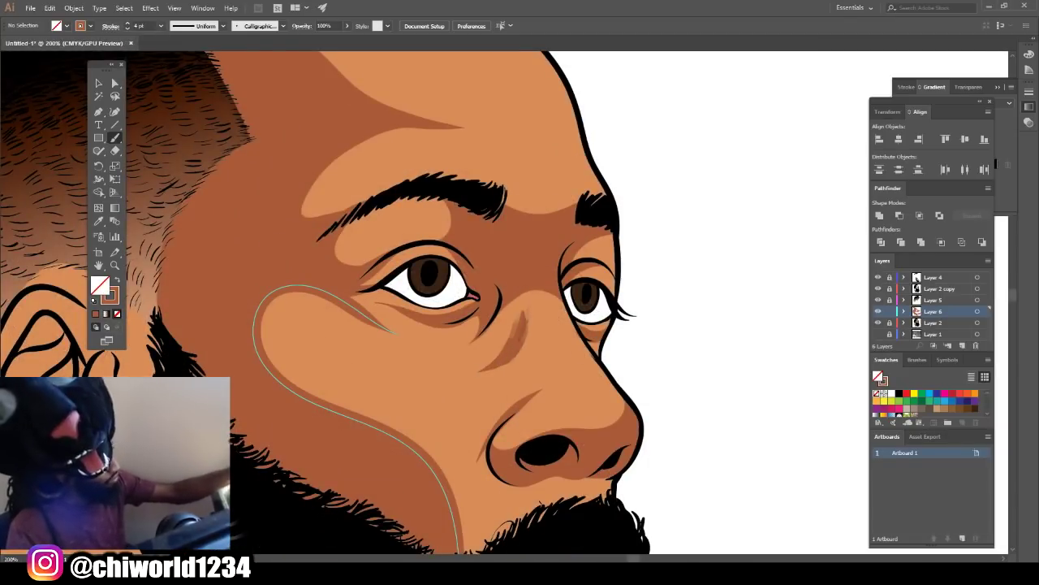
{"action": "left_click_drag", "start_coordinate": [522, 318], "coordinate": [536, 291]}
Step: Brush reddish-brown shadow on the neck along the beard's lower edge and down into the long drip
{"action": "key", "text": "ctrl+minus"}
{"action": "key", "text": "ctrl+minus"}
{"action": "key", "text": "ctrl+minus"}
{"action": "key", "text": "ctrl+plus"}
{"action": "left_click_drag", "start_coordinate": [696, 426], "coordinate": [798, 284]}
{"action": "key", "text": "ctrl+plus"}
{"action": "left_click_drag", "start_coordinate": [476, 440], "coordinate": [461, 484]}
{"action": "mouse_move", "coordinate": [357, 446]}
{"action": "left_mouse_down"}
{"action": "mouse_move", "coordinate": [354, 399]}
{"action": "mouse_move", "coordinate": [367, 372]}
{"action": "left_mouse_up"}
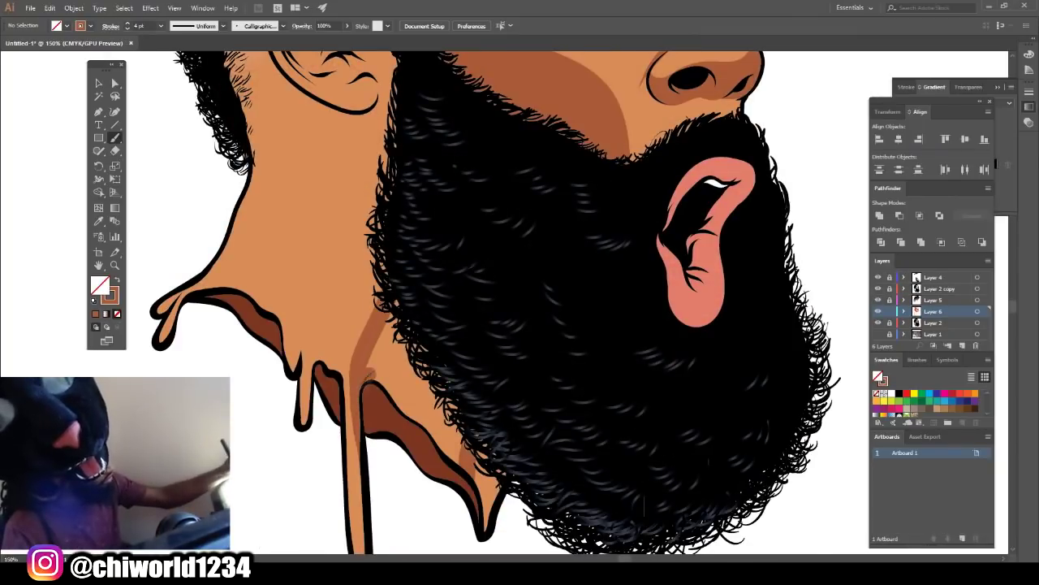
{"action": "key", "text": "ctrl+0"}
{"action": "scroll", "coordinate": [374, 256], "scroll_direction": "up", "scroll_amount": 5}
{"action": "left_click_drag", "start_coordinate": [373, 256], "coordinate": [513, 401]}
{"action": "key", "text": "ctrl+z"}
{"action": "key", "text": "ctrl+z"}
Step: Brush reddish-brown shadow into the inner hollows of the ear
{"action": "key", "text": "ctrl+0"}
{"action": "scroll", "coordinate": [488, 406], "scroll_direction": "up", "scroll_amount": 4}
{"action": "left_click_drag", "start_coordinate": [503, 457], "coordinate": [490, 405]}
{"action": "left_click_drag", "start_coordinate": [414, 353], "coordinate": [486, 450]}
{"action": "mouse_move", "coordinate": [465, 395]}
{"action": "left_mouse_down"}
{"action": "mouse_move", "coordinate": [500, 451]}
{"action": "mouse_move", "coordinate": [493, 282]}
{"action": "mouse_move", "coordinate": [511, 280]}
{"action": "left_mouse_up"}
Step: Shade the ear's inner rim, tragus and the fold above the lobe with reddish-brown strokes
{"action": "key", "text": "ctrl+0"}
{"action": "scroll", "coordinate": [483, 292], "scroll_direction": "up", "scroll_amount": 6}
{"action": "left_click_drag", "start_coordinate": [390, 267], "coordinate": [473, 235]}
{"action": "left_click_drag", "start_coordinate": [495, 508], "coordinate": [390, 274]}
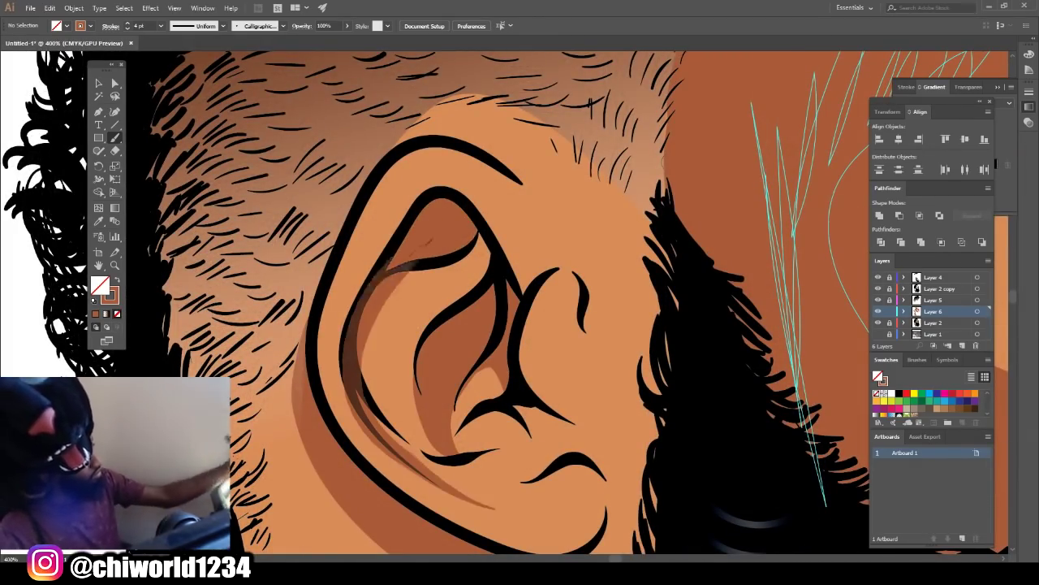
{"action": "left_click_drag", "start_coordinate": [583, 421], "coordinate": [518, 345]}
{"action": "left_click_drag", "start_coordinate": [521, 288], "coordinate": [573, 276]}
{"action": "left_click_drag", "start_coordinate": [595, 466], "coordinate": [499, 479]}
{"action": "mouse_move", "coordinate": [529, 434]}
{"action": "left_mouse_down"}
{"action": "mouse_move", "coordinate": [492, 400]}
{"action": "mouse_move", "coordinate": [456, 432]}
{"action": "left_mouse_up"}
Step: Brush reddish-brown shadow under the ear's upper rim and onto the skin just in front of it
{"action": "key", "text": "ctrl+0"}
{"action": "key", "text": "ctrl+equal"}
{"action": "key", "text": "ctrl+equal"}
{"action": "key", "text": "ctrl+equal"}
{"action": "key", "text": "ctrl+equal"}
{"action": "left_click_drag", "start_coordinate": [459, 189], "coordinate": [536, 268]}
{"action": "mouse_move", "coordinate": [520, 273]}
{"action": "left_mouse_down"}
{"action": "mouse_move", "coordinate": [440, 189]}
{"action": "mouse_move", "coordinate": [406, 231]}
{"action": "left_mouse_up"}
{"action": "left_click_drag", "start_coordinate": [479, 190], "coordinate": [555, 247]}
Step: Fill out the shadow on the tragus with a curved stroke and add one more short reddish-brown accent
{"action": "key", "text": "ctrl+minus"}
{"action": "key", "text": "ctrl+minus"}
{"action": "key", "text": "ctrl+equal"}
{"action": "key", "text": "ctrl+equal"}
{"action": "left_click_drag", "start_coordinate": [479, 316], "coordinate": [508, 382]}
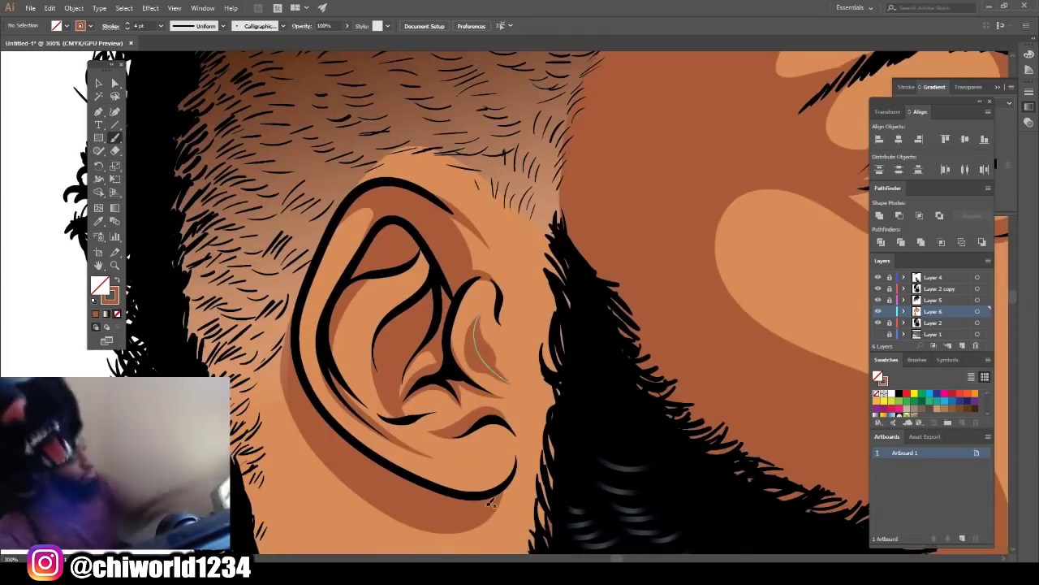
{"action": "key", "text": "ctrl+minus"}
{"action": "key", "text": "ctrl+minus"}
{"action": "key", "text": "ctrl+equal"}
{"action": "key", "text": "ctrl+equal"}
{"action": "mouse_move", "coordinate": [634, 179]}
{"action": "left_mouse_down"}
{"action": "mouse_move", "coordinate": [686, 251]}
{"action": "mouse_move", "coordinate": [638, 142]}
{"action": "left_mouse_up"}
Step: Choose a brown stroke colour in the Color Picker for detailing around the near eye
{"action": "key", "text": "ctrl+minus"}
{"action": "key", "text": "ctrl+minus"}
{"action": "key", "text": "ctrl+equal"}
{"action": "key", "text": "ctrl+equal"}
{"action": "key", "text": "ctrl+equal"}
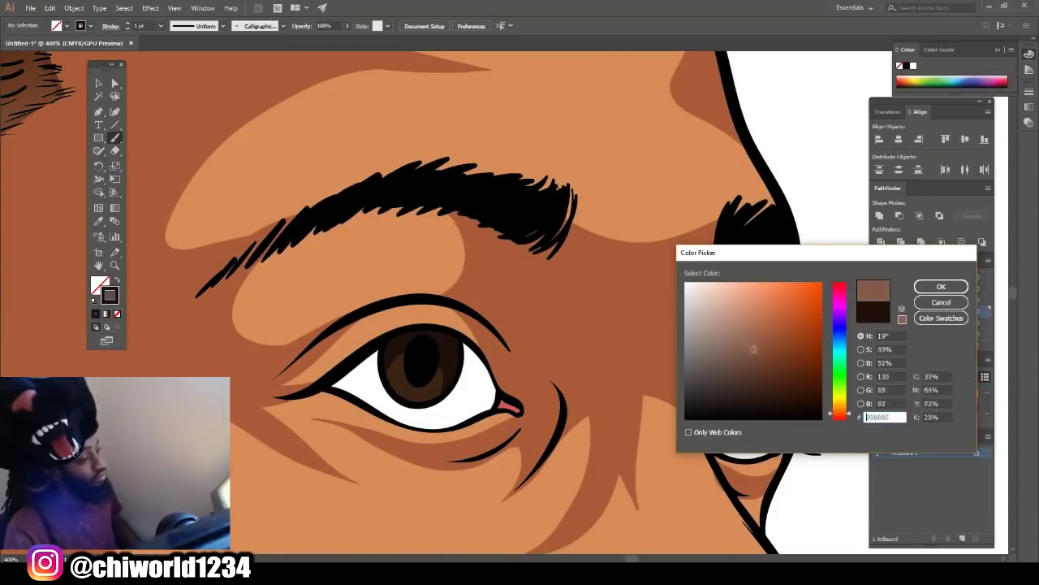
{"action": "left_click_drag", "start_coordinate": [845, 323], "coordinate": [845, 328]}
{"action": "left_click", "coordinate": [941, 287]}
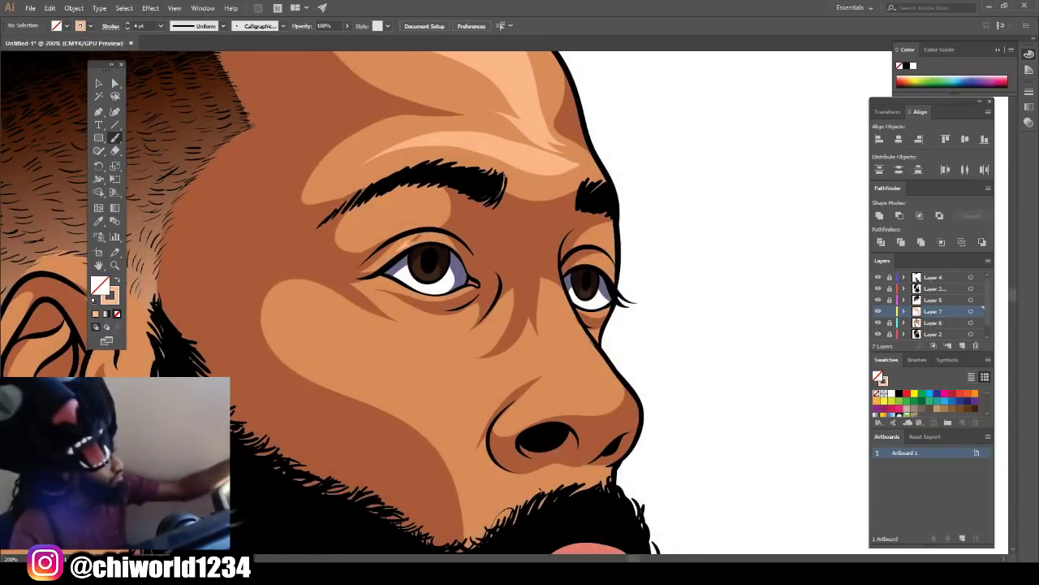
Step: Paint light peach highlights on the nose bridge and the cheek on Layer 7 with the 4 pt brush
{"action": "left_click_drag", "start_coordinate": [593, 382], "coordinate": [554, 302]}
{"action": "left_click_drag", "start_coordinate": [295, 298], "coordinate": [479, 396]}
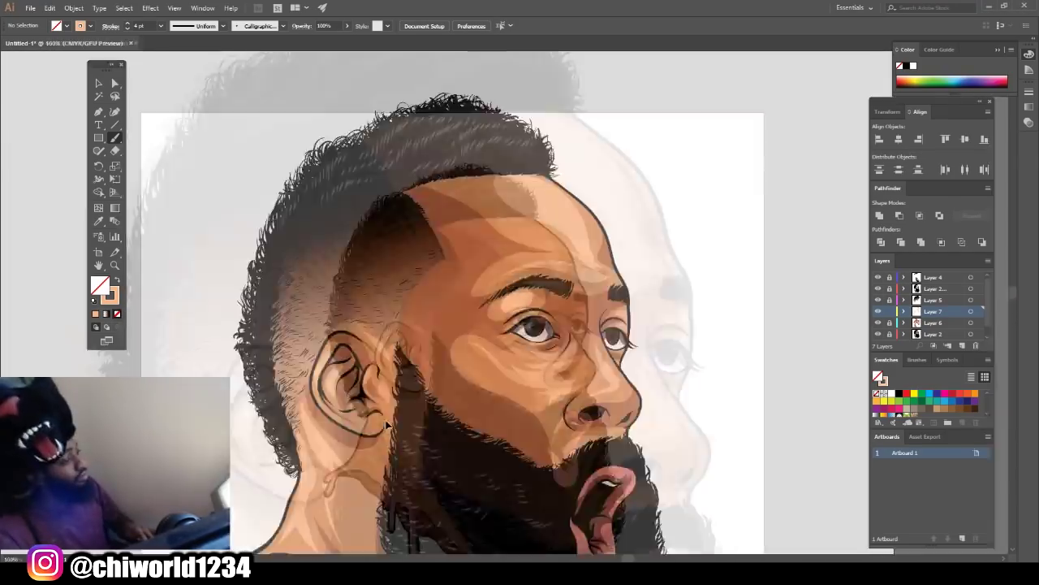
Step: Confirm a new stroke colour and brush dark brown shadow on the neck beneath the beard's edge on Layer 9
{"action": "left_click", "coordinate": [942, 287]}
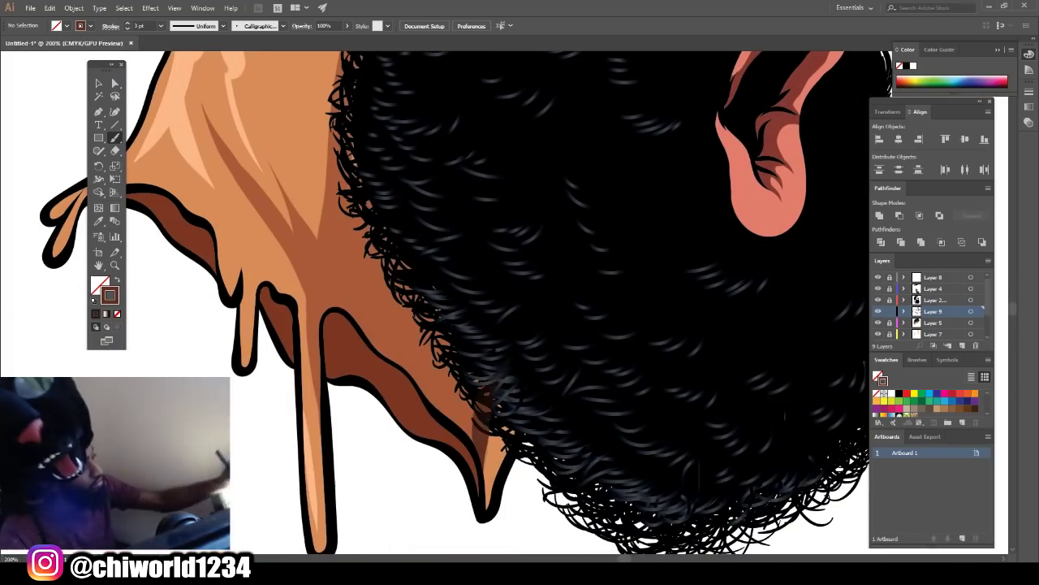
{"action": "mouse_move", "coordinate": [365, 203]}
{"action": "left_mouse_down"}
{"action": "mouse_move", "coordinate": [341, 308]}
{"action": "mouse_move", "coordinate": [471, 431]}
{"action": "left_mouse_up"}
{"action": "mouse_move", "coordinate": [381, 252]}
{"action": "left_mouse_down"}
{"action": "mouse_move", "coordinate": [479, 410]}
{"action": "mouse_move", "coordinate": [487, 507]}
{"action": "left_mouse_up"}
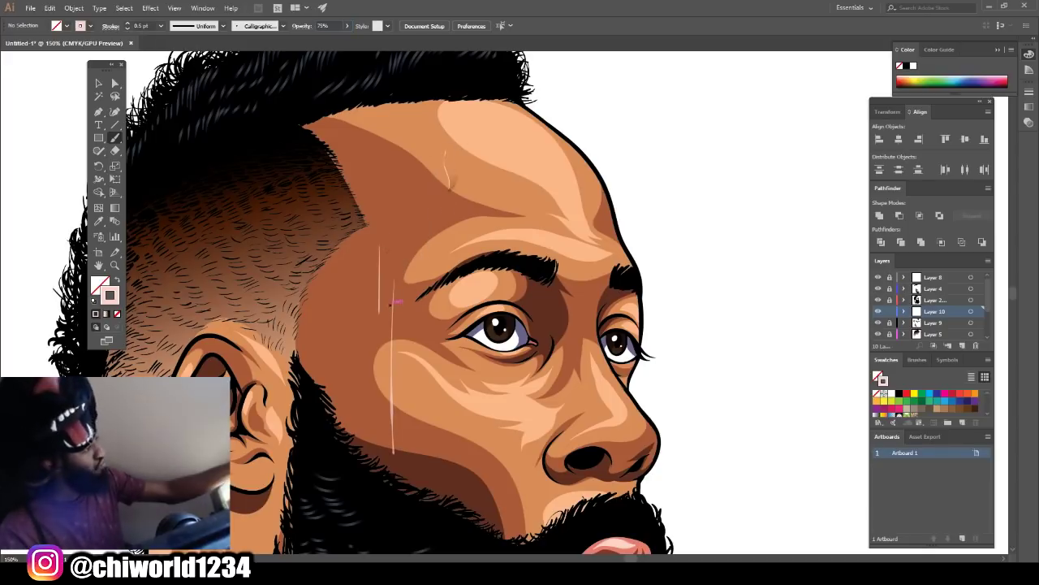
{"action": "scroll", "coordinate": [396, 302], "scroll_direction": "down", "scroll_amount": 1}
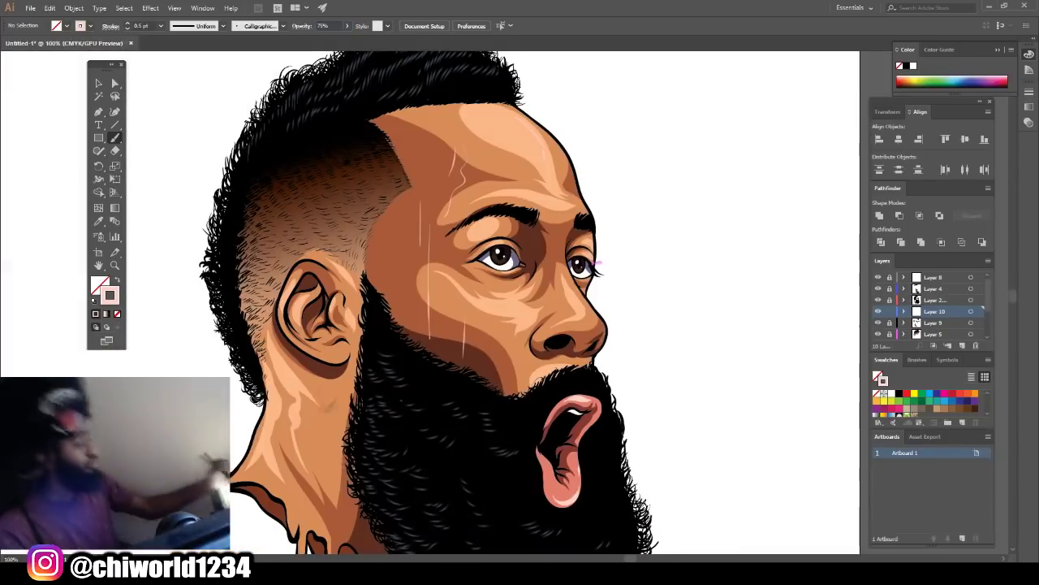